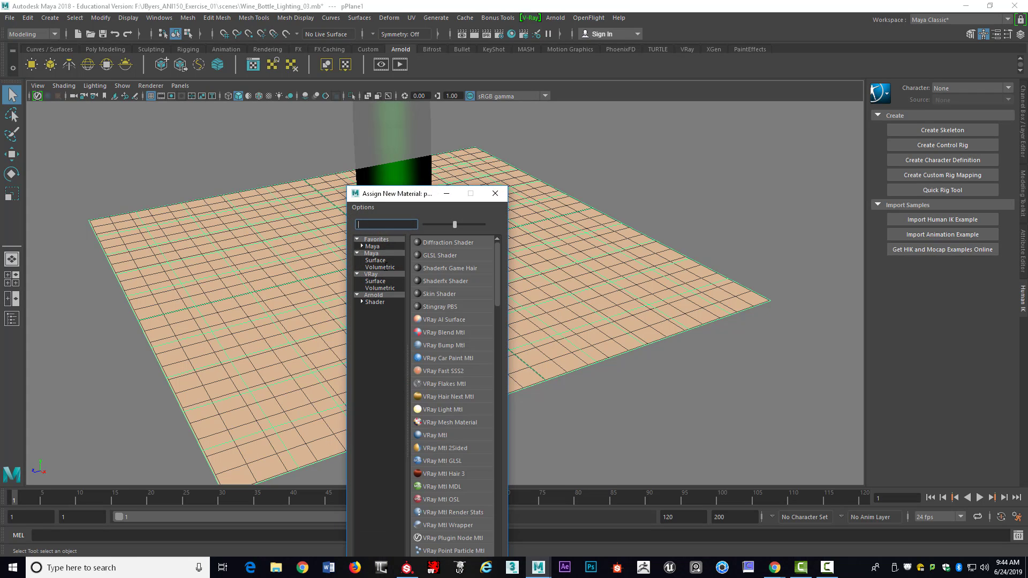
# - Assign a new Arnold aiStandardSurface material to the ground plane beneath the bottle
pyautogui.click(374, 302)
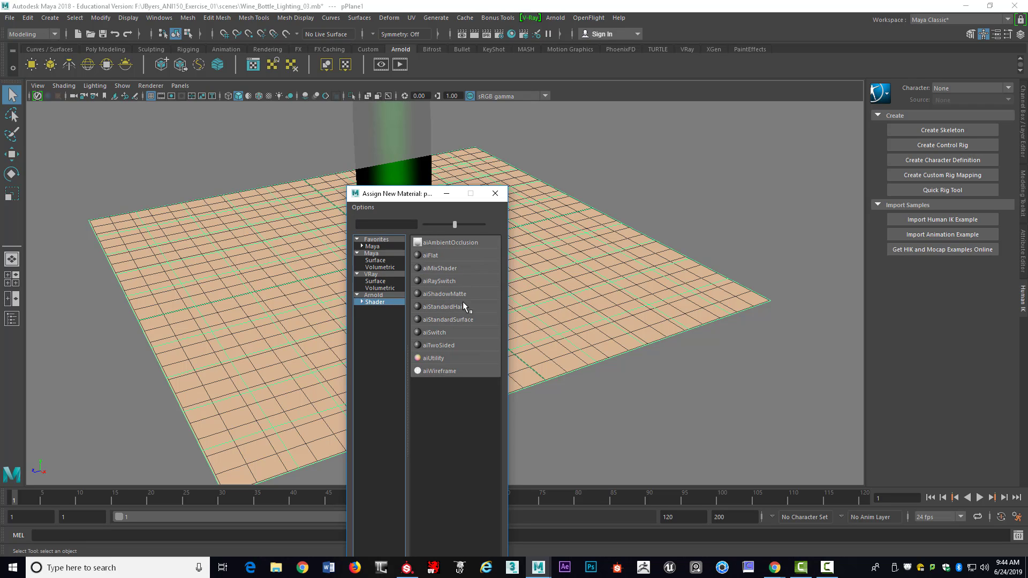
pyautogui.click(458, 320)
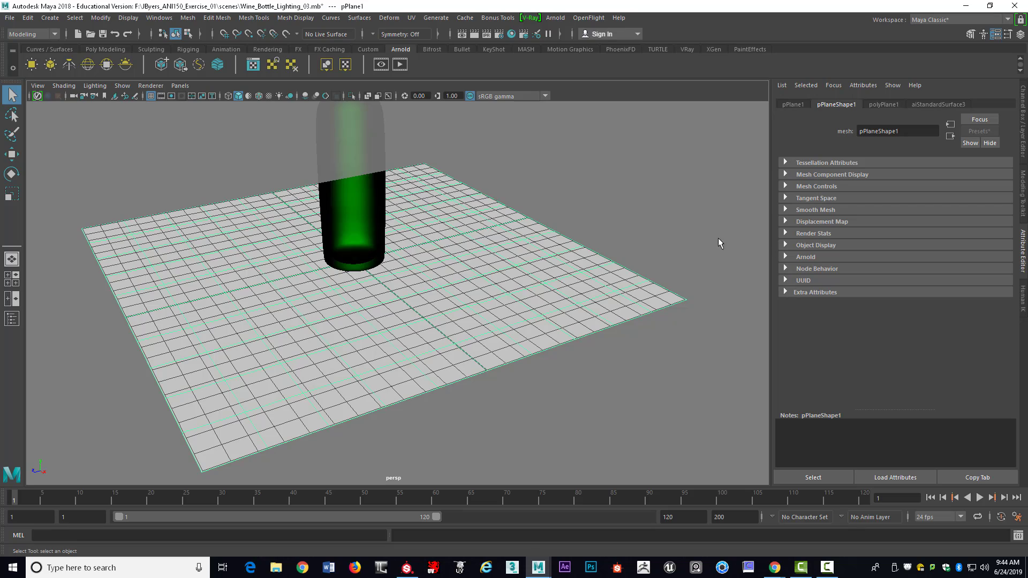
pyautogui.keyDown('alt'); pyautogui.moveTo(650, 253); pyautogui.dragTo(693, 267, button='middle'); pyautogui.keyUp('alt')
pyautogui.keyDown('alt'); pyautogui.moveTo(655, 252); pyautogui.dragTo(639, 255); pyautogui.keyUp('alt')
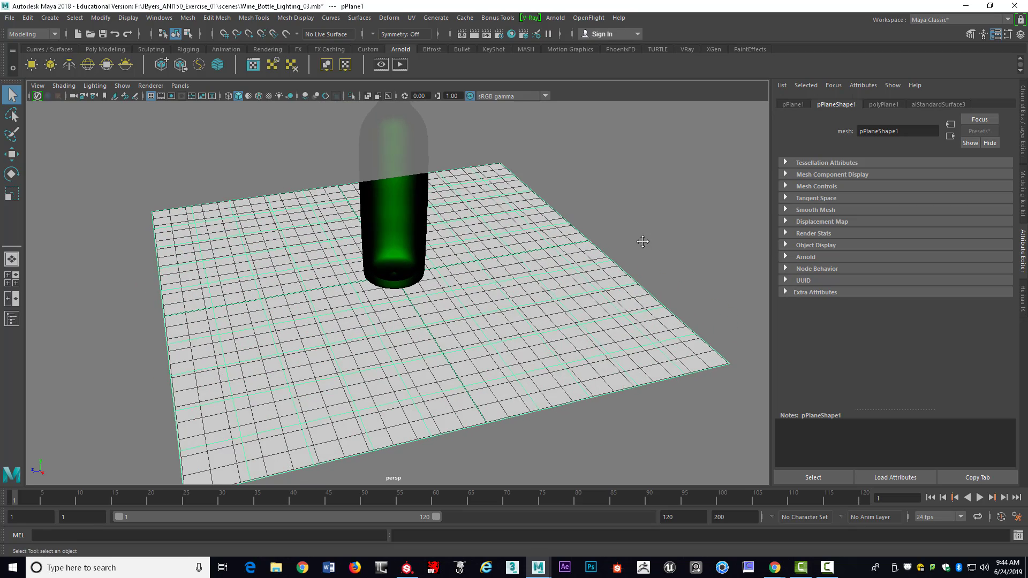
pyautogui.keyDown('alt'); pyautogui.moveTo(642, 243); pyautogui.dragTo(646, 219, button='middle'); pyautogui.keyUp('alt')
pyautogui.moveTo(646, 219)
pyautogui.keyDown('alt'); pyautogui.mouseDown()
pyautogui.moveTo(642, 211)
pyautogui.moveTo(640, 224)
pyautogui.mouseUp(); pyautogui.keyUp('alt')
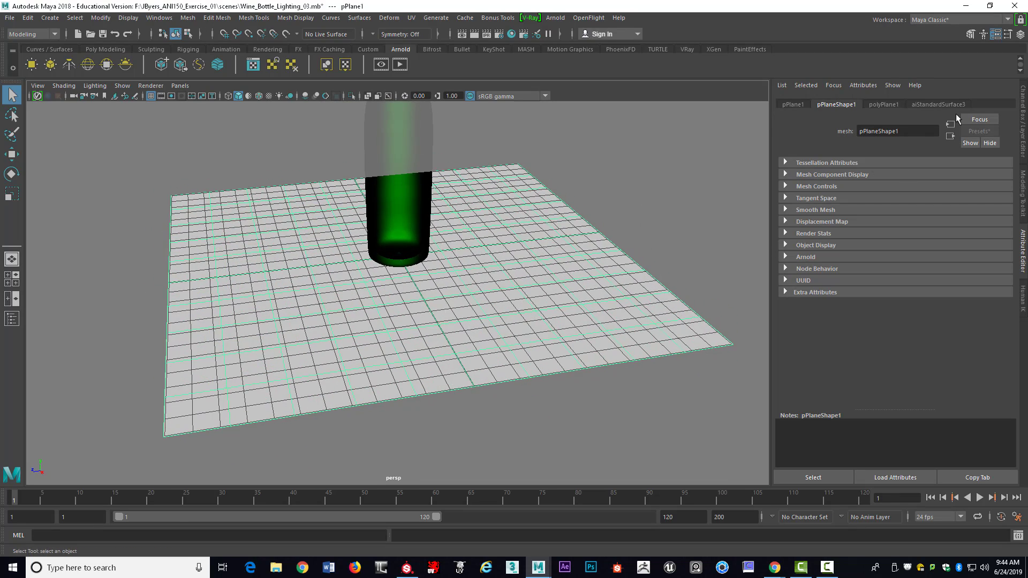
# - Set the base weight of the ground plane's aiStandardSurface3 material to 1.000
pyautogui.click(946, 102)
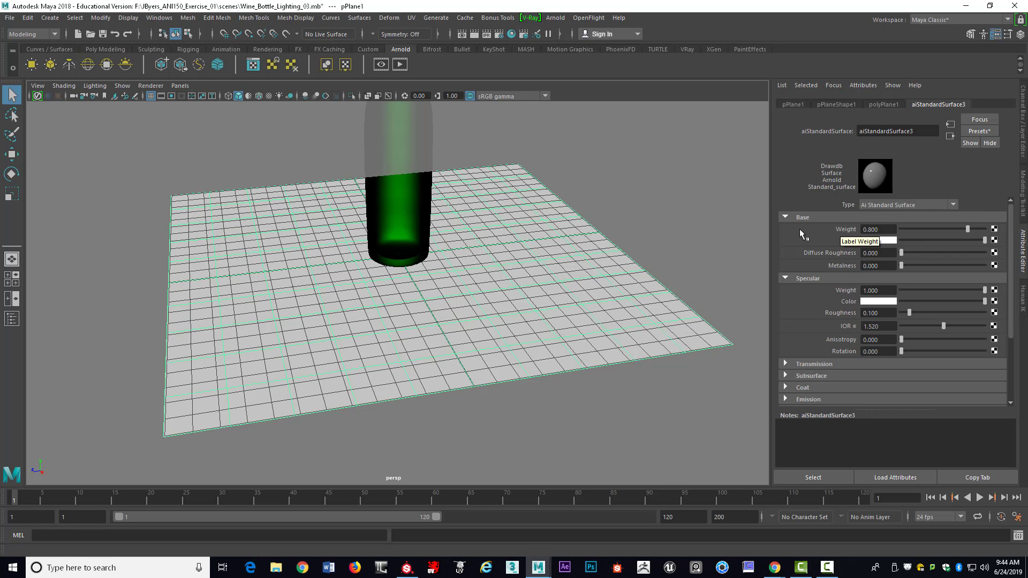
pyautogui.click(786, 217)
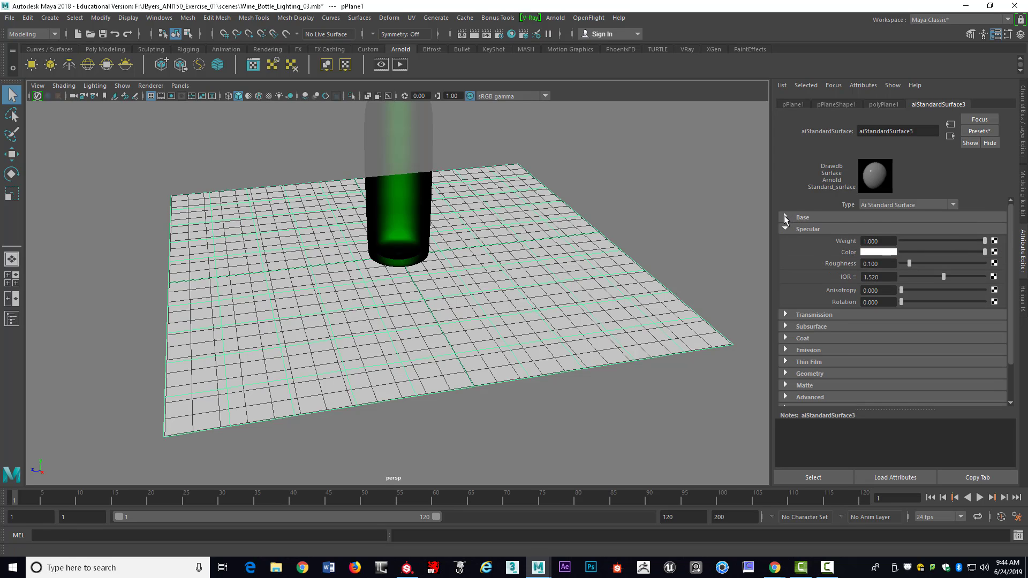
pyautogui.click(809, 217)
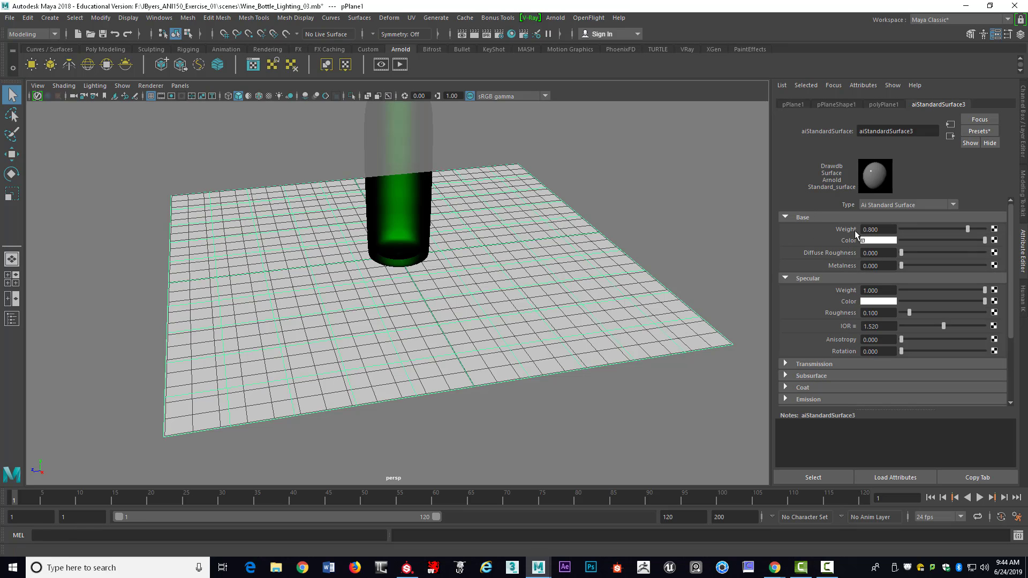
pyautogui.click(967, 229)
pyautogui.moveTo(967, 230); pyautogui.dragTo(1017, 234)
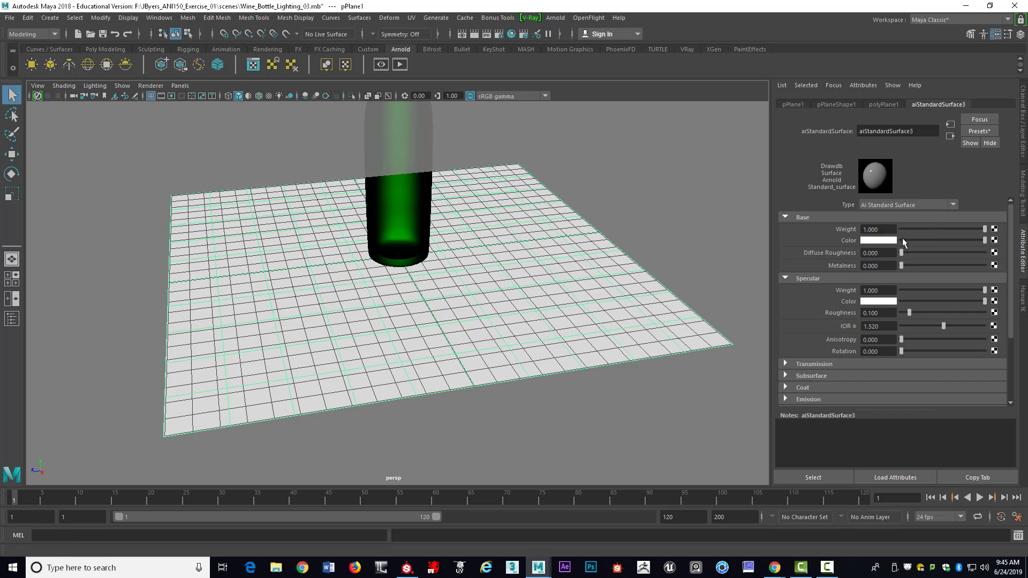
# - Connect a new File texture to the material's base color and set its filter type to Off
pyautogui.click(995, 240)
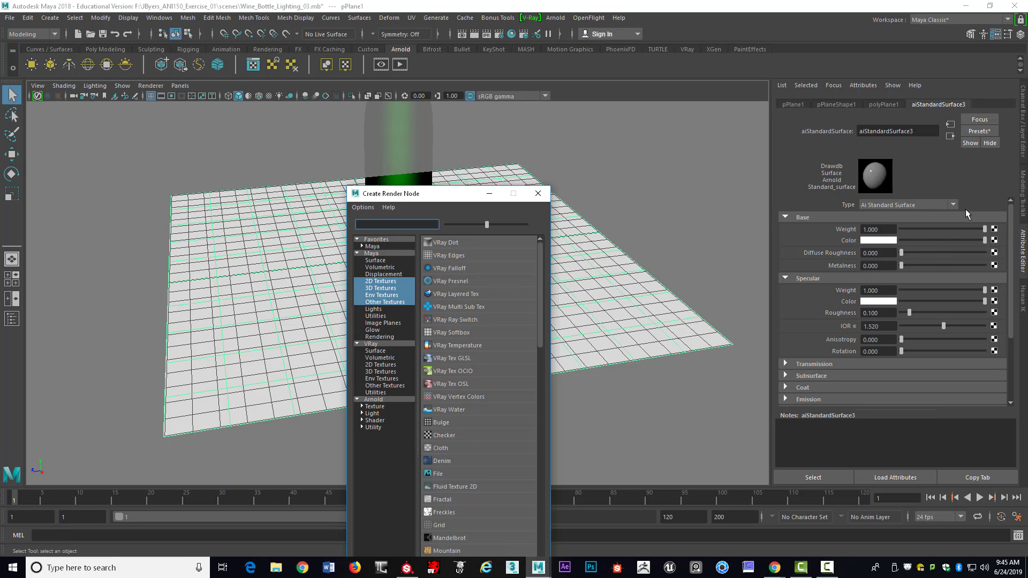
pyautogui.click(399, 282)
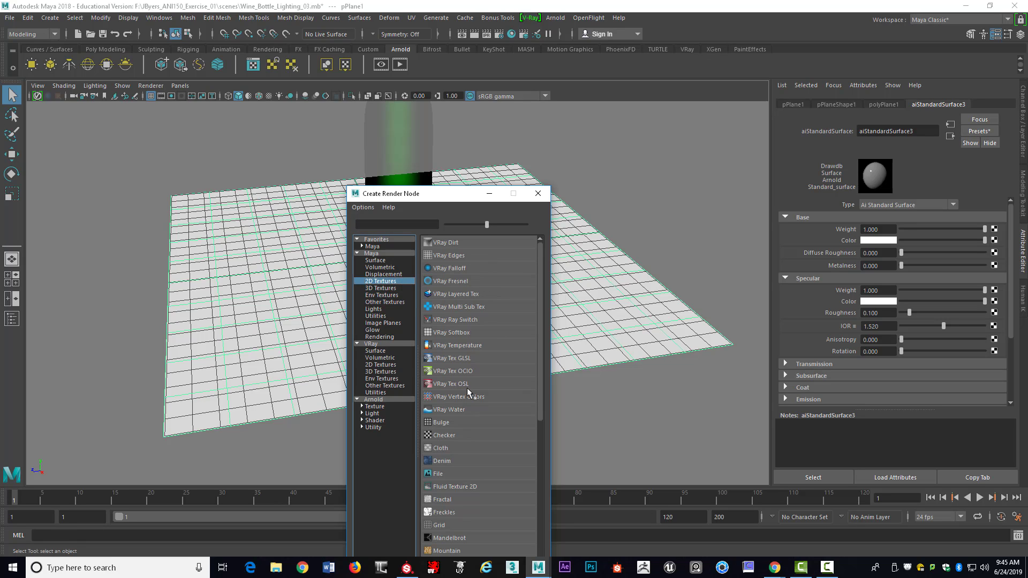
pyautogui.click(459, 473)
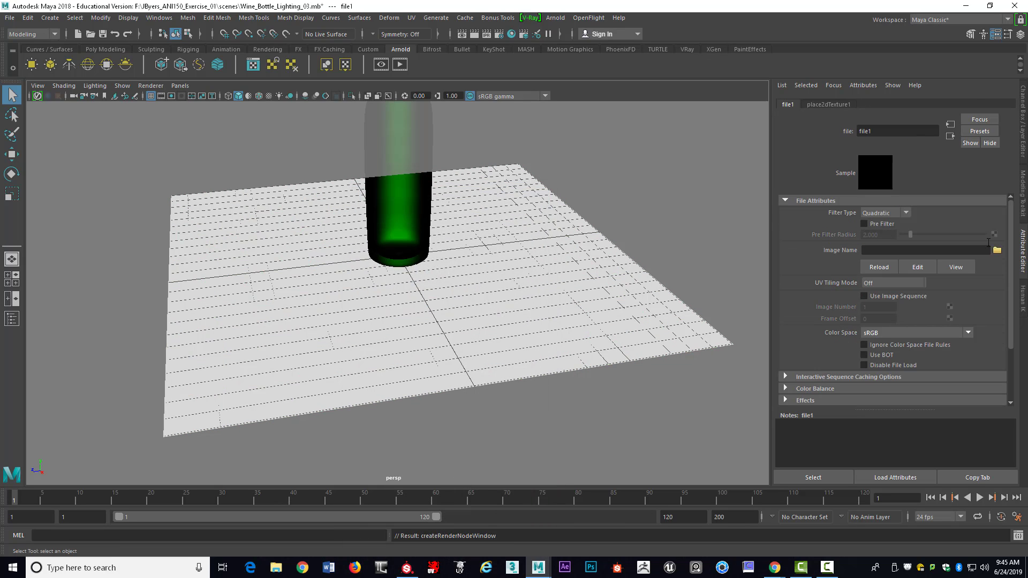
pyautogui.click(906, 213)
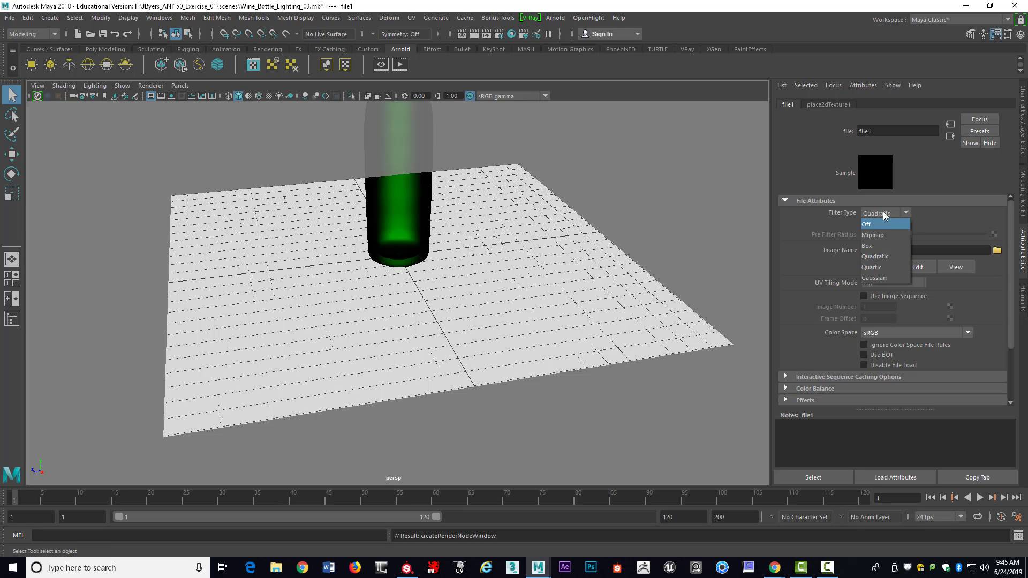
pyautogui.click(870, 224)
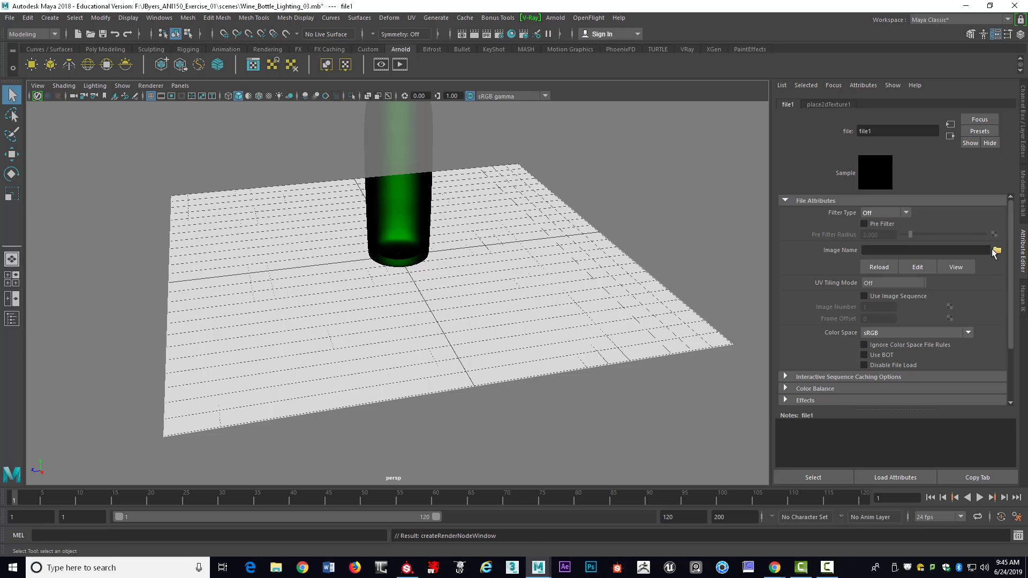
# - Load Ground_Plane_Metal_aiStandardSurface2SG_BaseColor.png from the Desktop folder as the base color texture's image
pyautogui.click(995, 251)
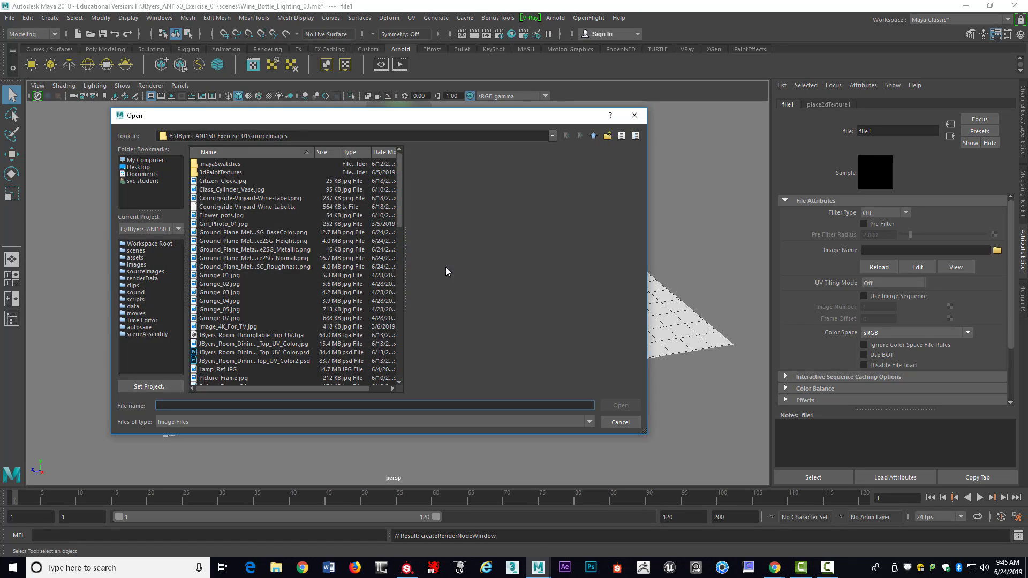
pyautogui.click(269, 234)
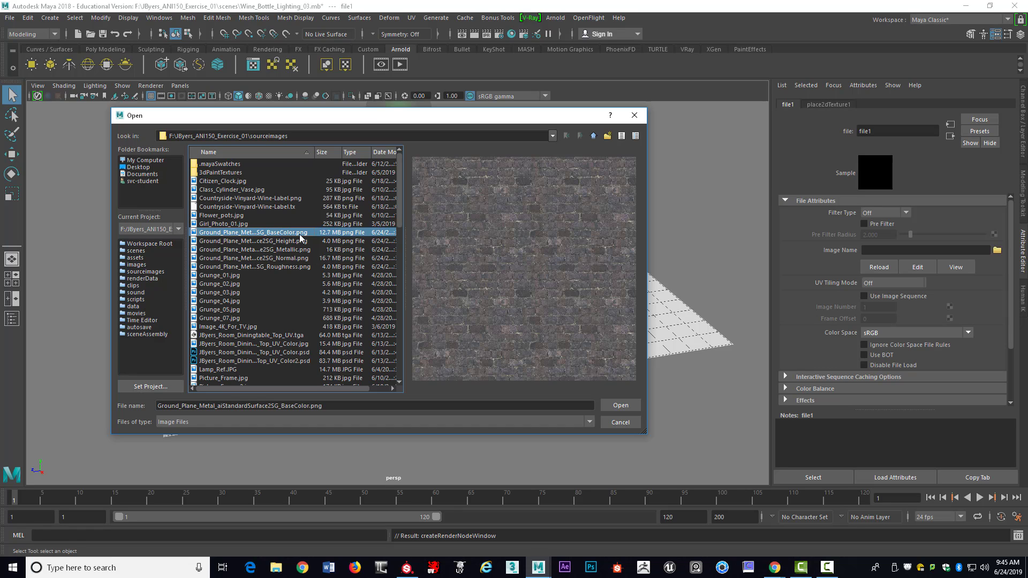
pyautogui.scroll(-1, 301, 269)
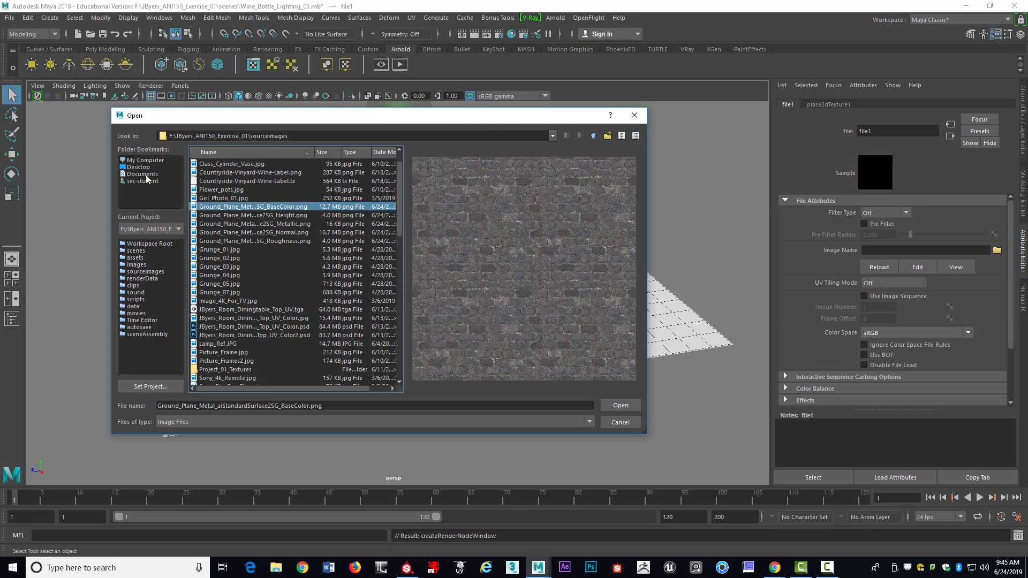
pyautogui.click(141, 167)
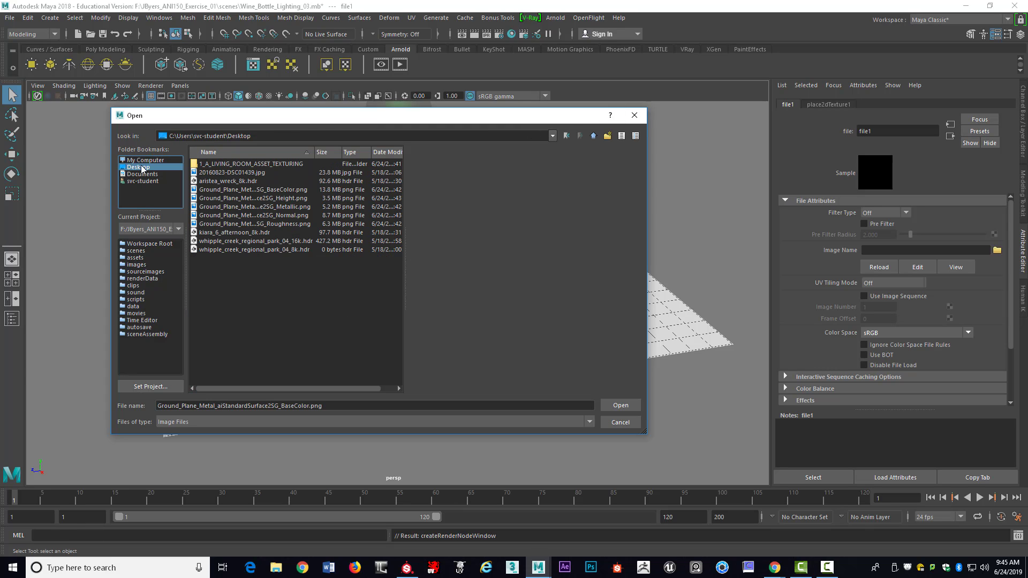
pyautogui.click(277, 190)
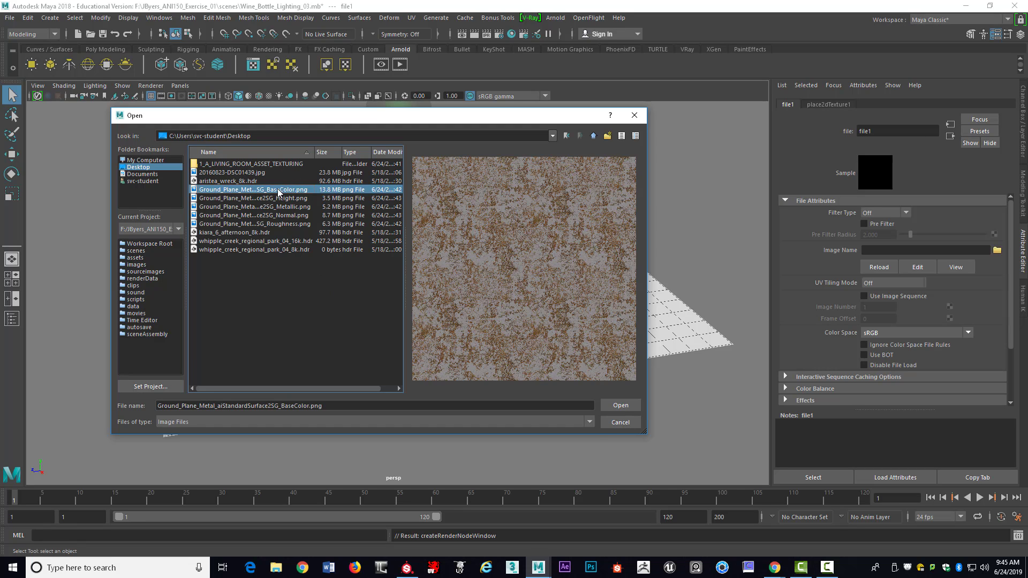
pyautogui.click(619, 405)
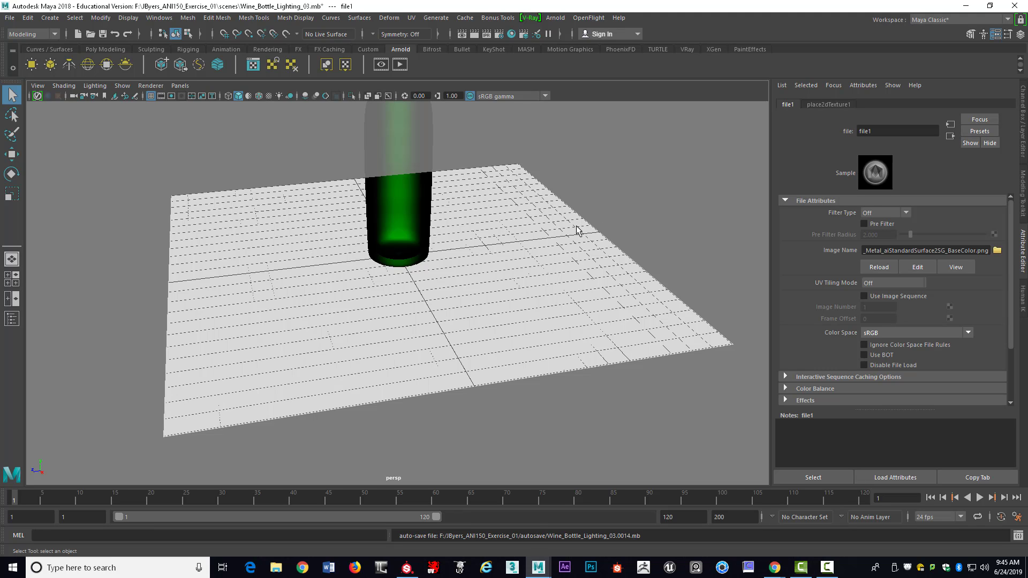
# - Turn on textured display in the perspective viewport and hide its grid
pyautogui.press('6')
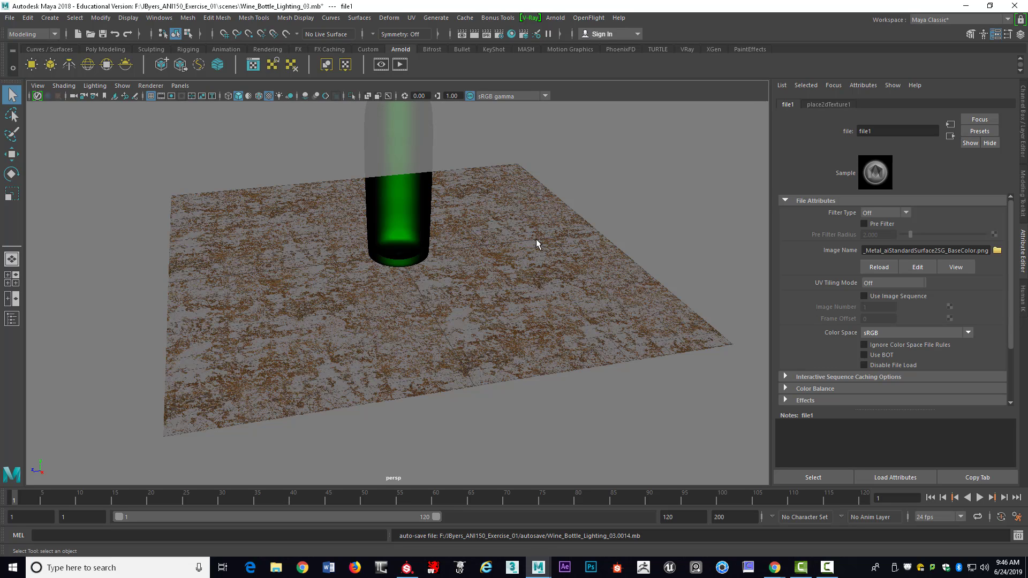
pyautogui.click(60, 86)
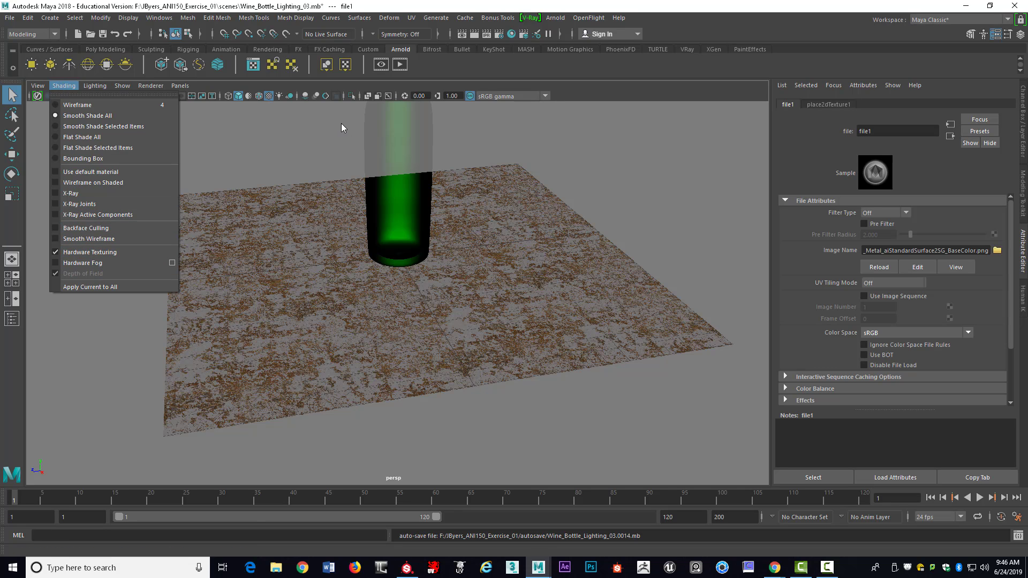
pyautogui.click(557, 143)
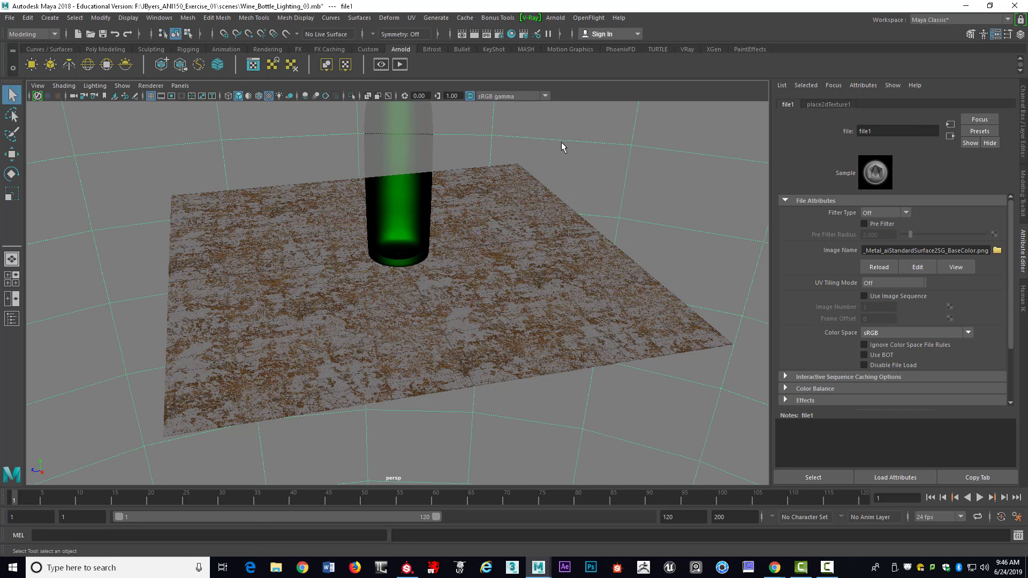
pyautogui.click(501, 296)
pyautogui.scroll(3, 501, 297)
pyautogui.scroll(-3, 500, 296)
pyautogui.scroll(3, 501, 296)
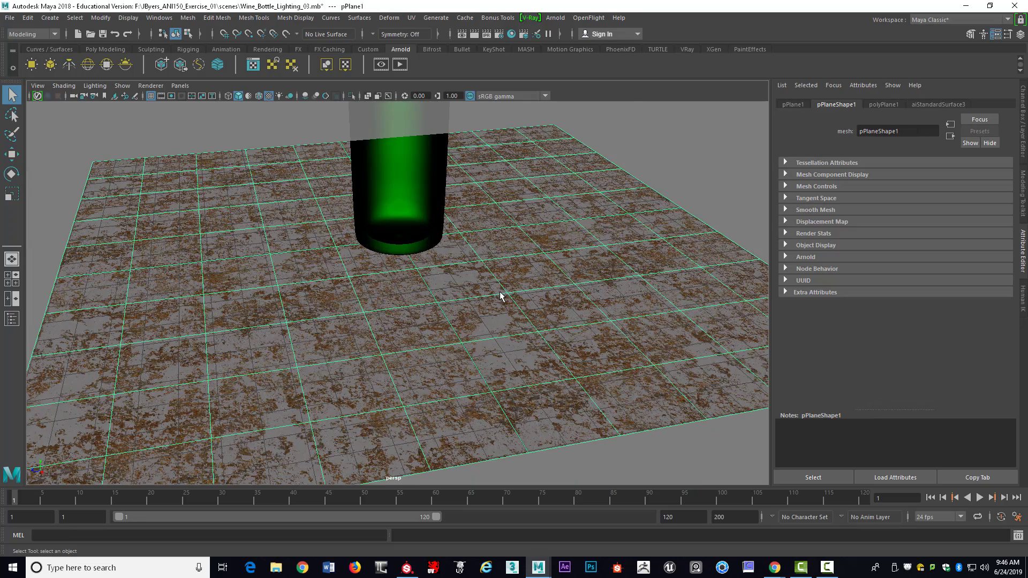
pyautogui.scroll(-3, 501, 296)
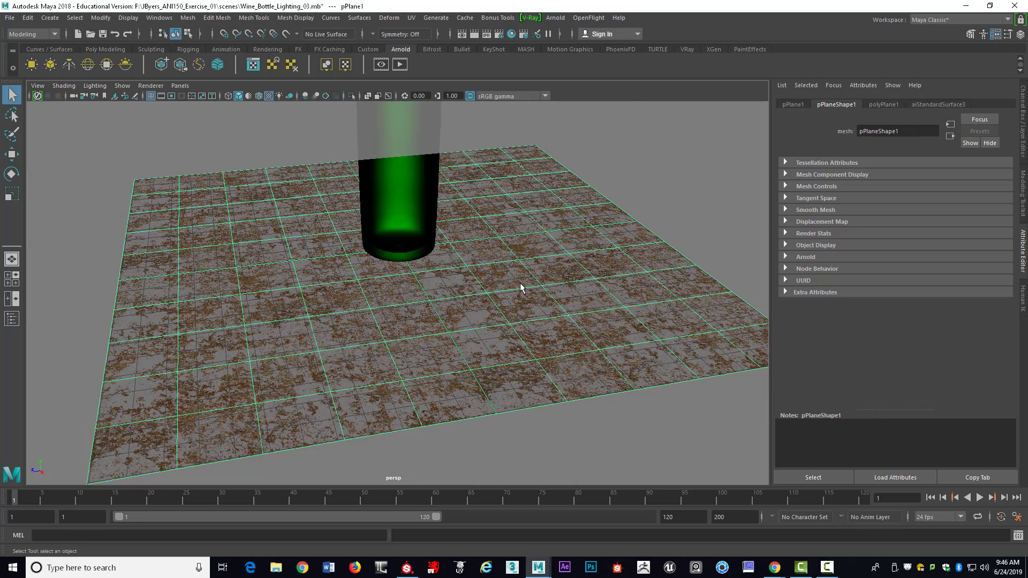
pyautogui.click(124, 86)
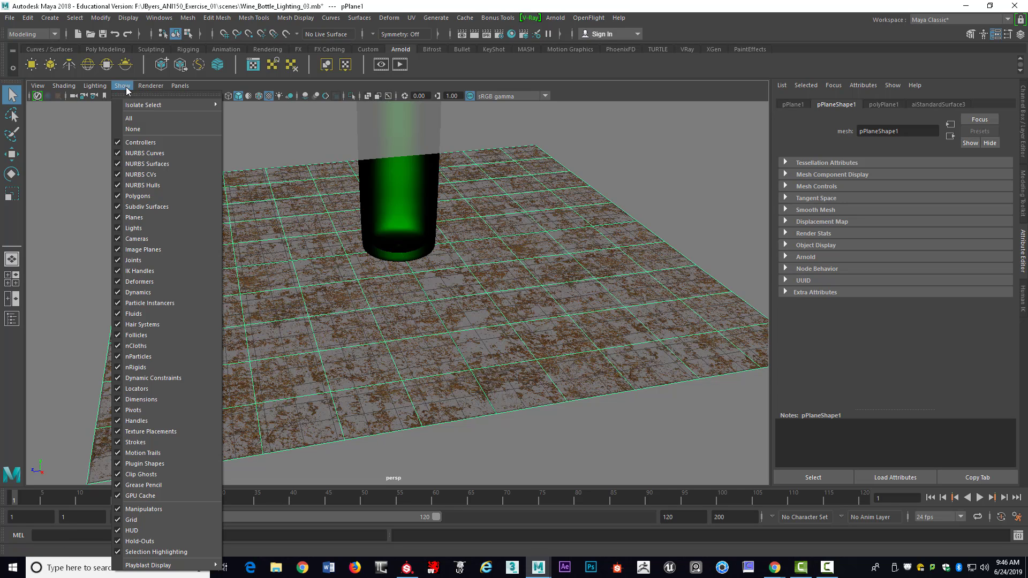
pyautogui.click(154, 521)
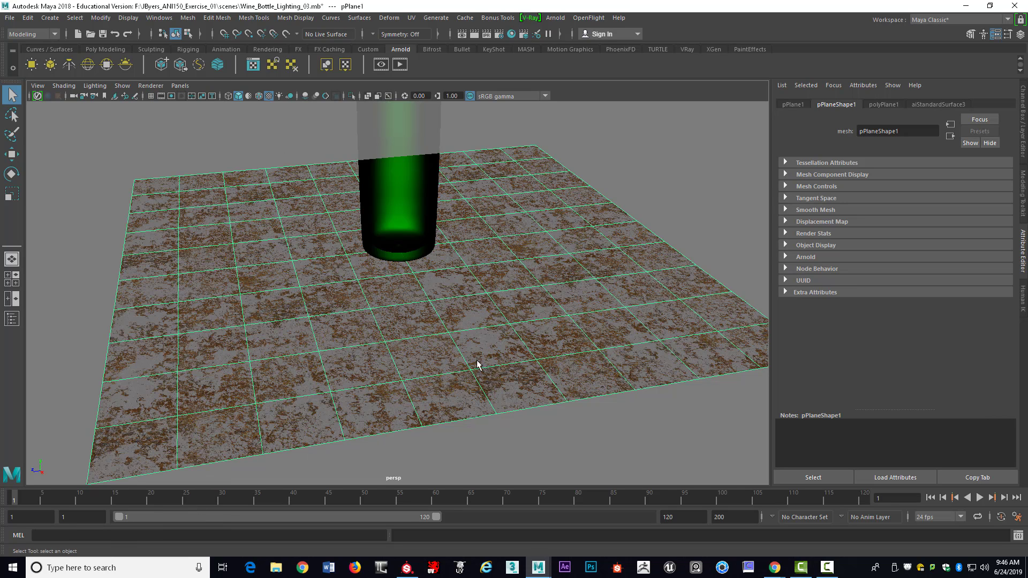
# - Connect a new File texture to the metalness of the ground plane's material, with its filter type set to Off
pyautogui.click(681, 175)
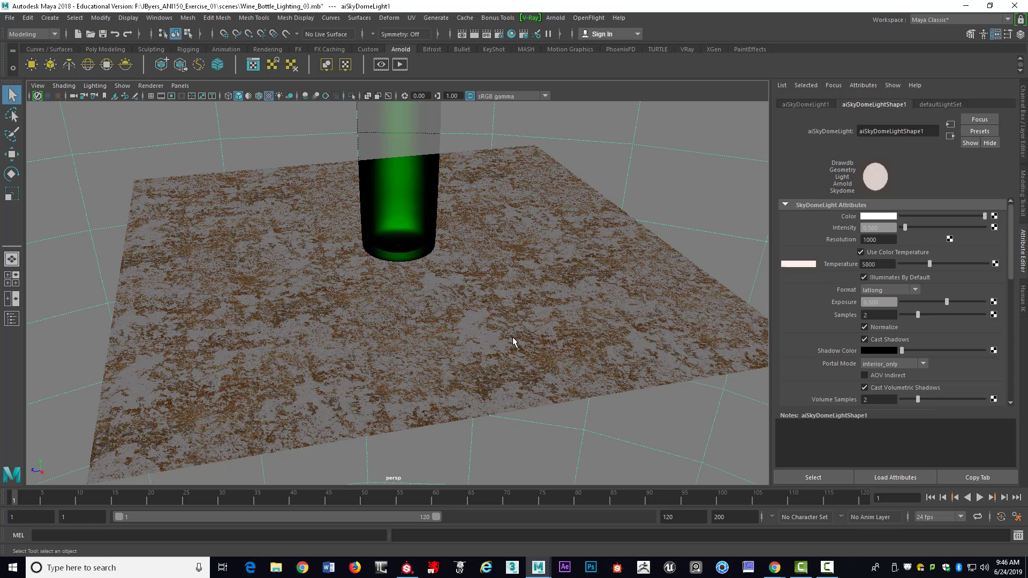
pyautogui.click(512, 337)
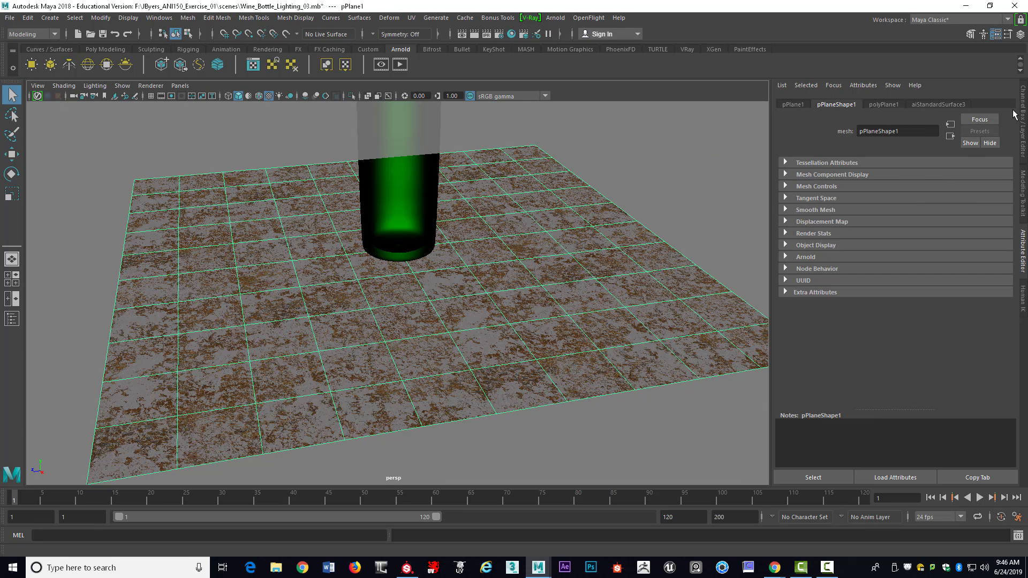
pyautogui.click(937, 104)
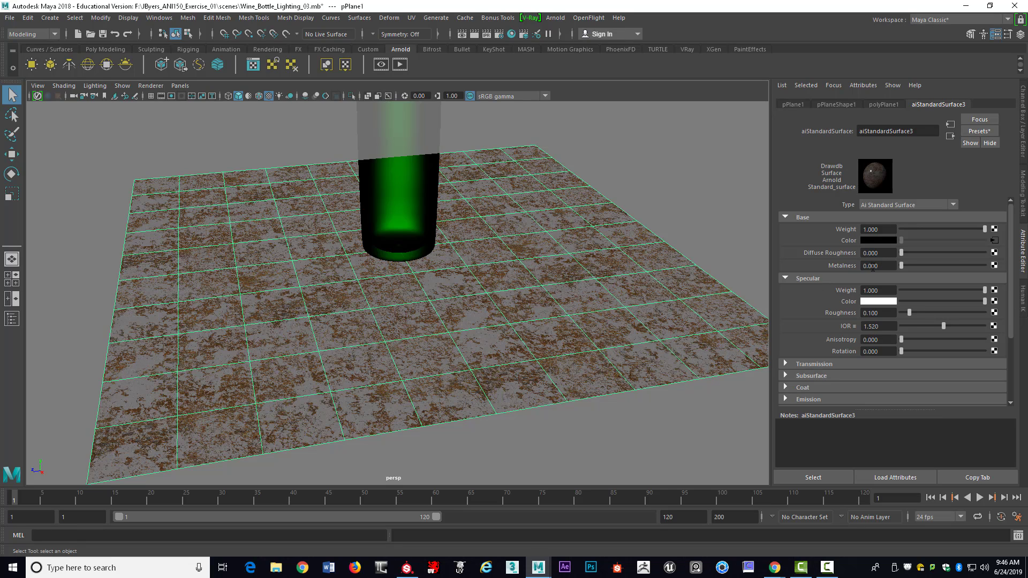
pyautogui.click(994, 265)
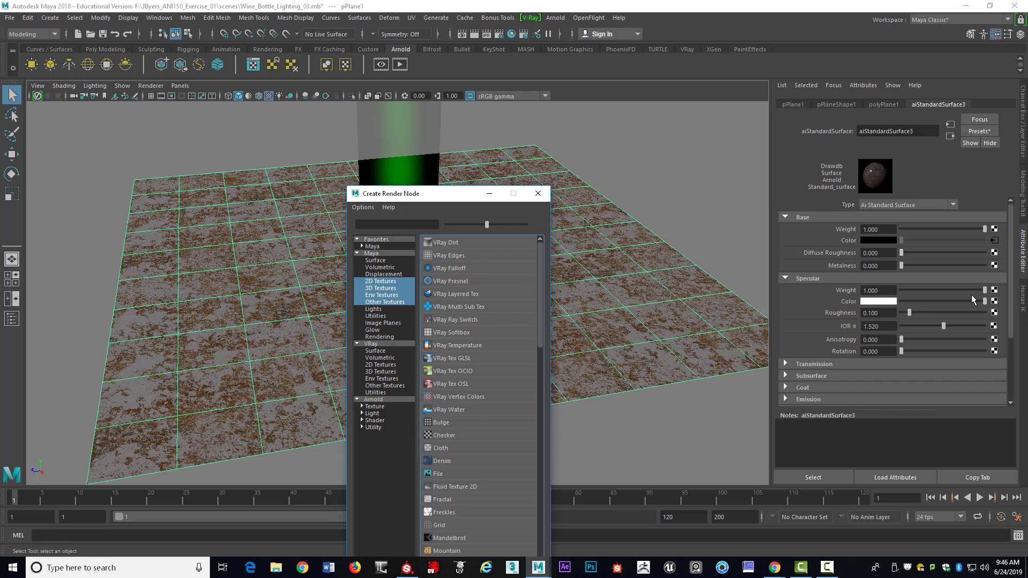
pyautogui.click(396, 280)
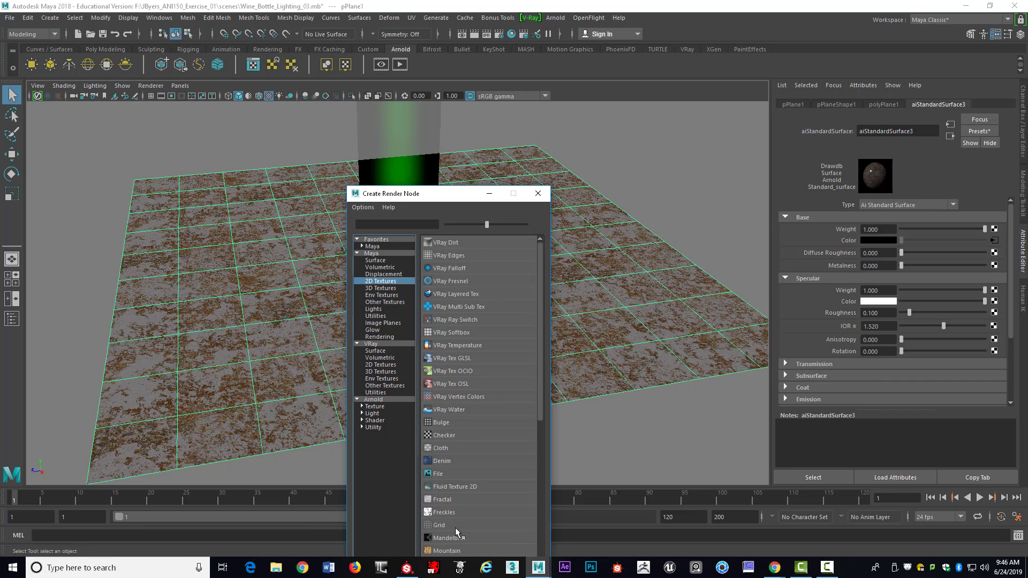
pyautogui.click(458, 474)
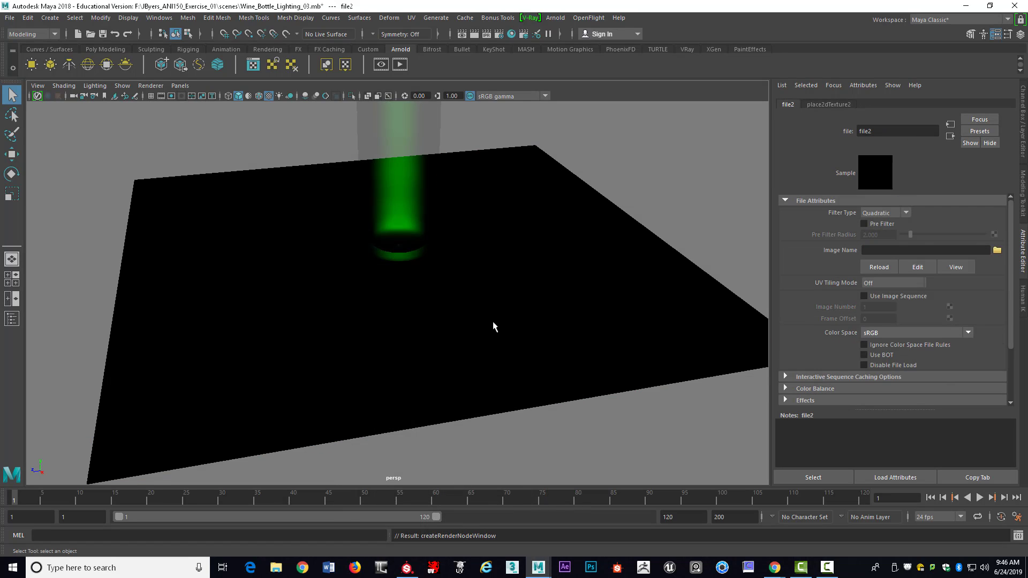
pyautogui.click(905, 213)
pyautogui.click(883, 224)
# - Load Ground_Plane_Metal_aiStandardSurface2SG_Metallic.png from the Desktop folder as the metalness texture's image
pyautogui.click(997, 251)
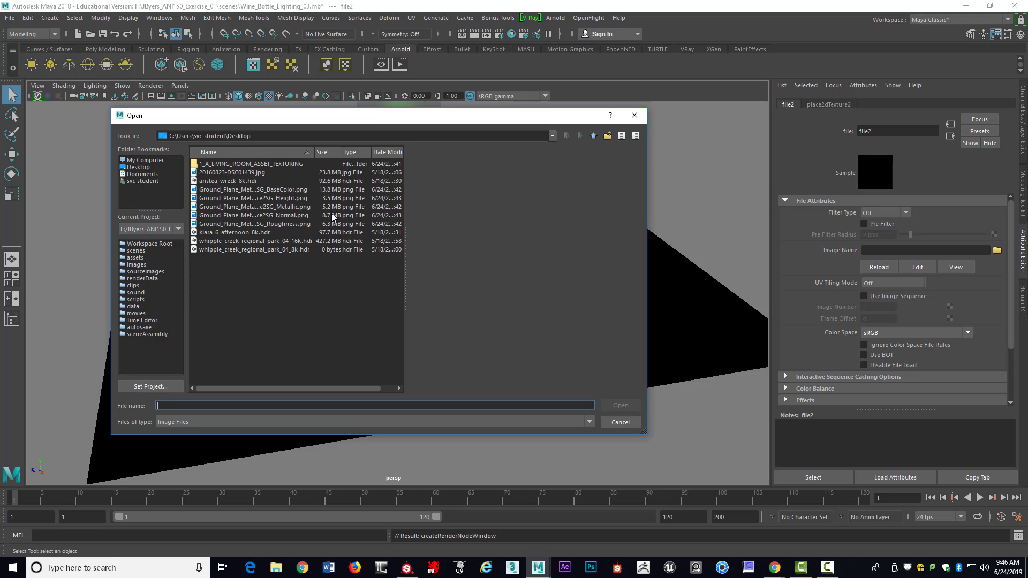
pyautogui.click(247, 209)
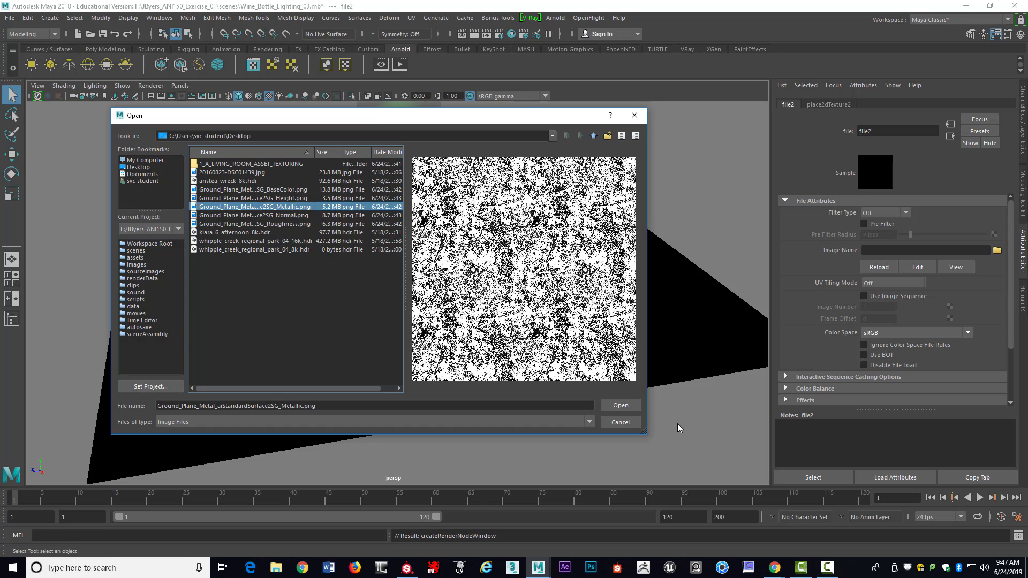
pyautogui.click(620, 405)
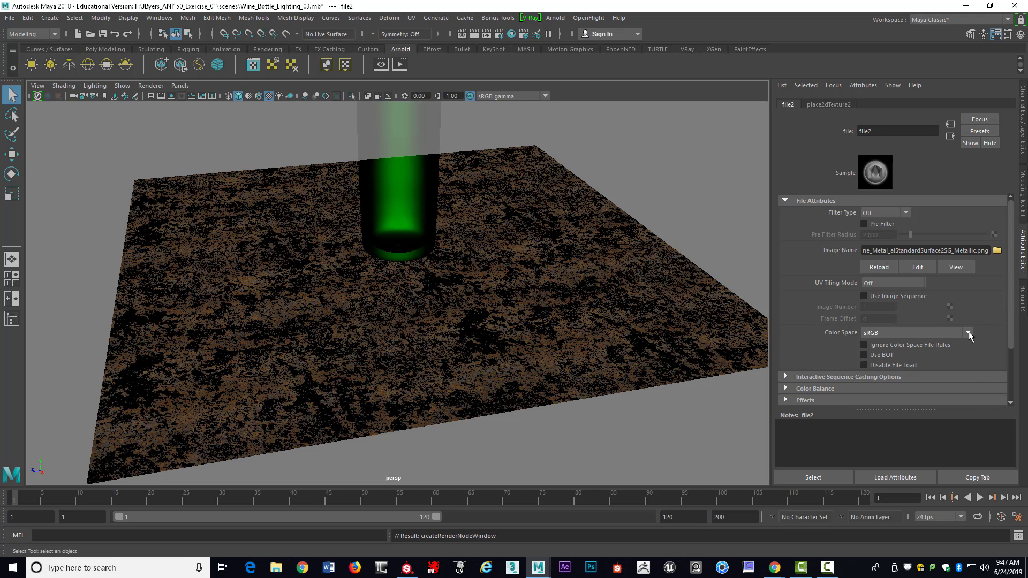
# - Set the color space of the metalness File texture to Raw
pyautogui.click(969, 332)
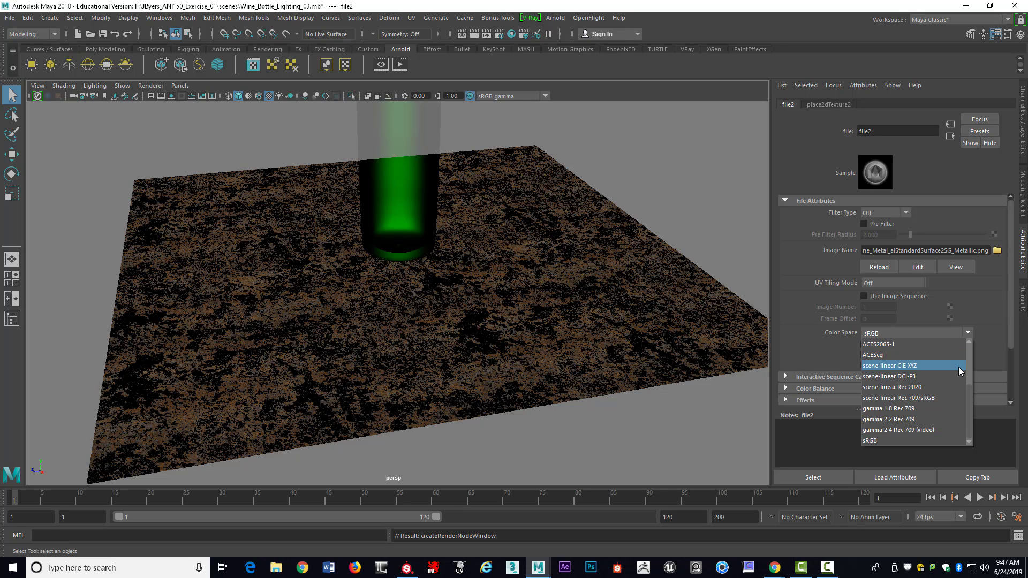
pyautogui.scroll(1, 959, 368)
pyautogui.scroll(-1, 959, 368)
pyautogui.scroll(3, 945, 385)
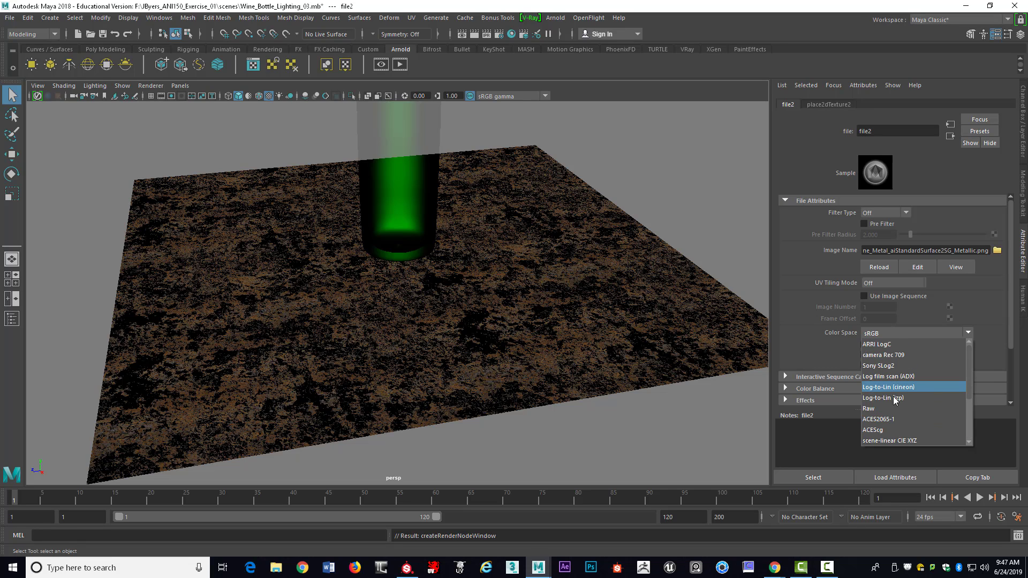
pyautogui.click(878, 408)
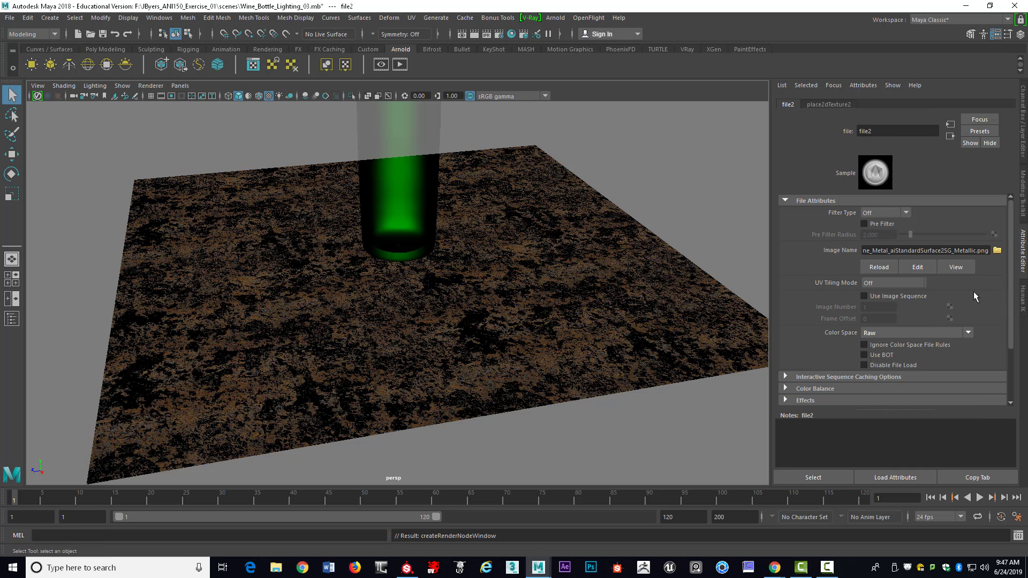
pyautogui.moveTo(1012, 304); pyautogui.dragTo(1013, 362)
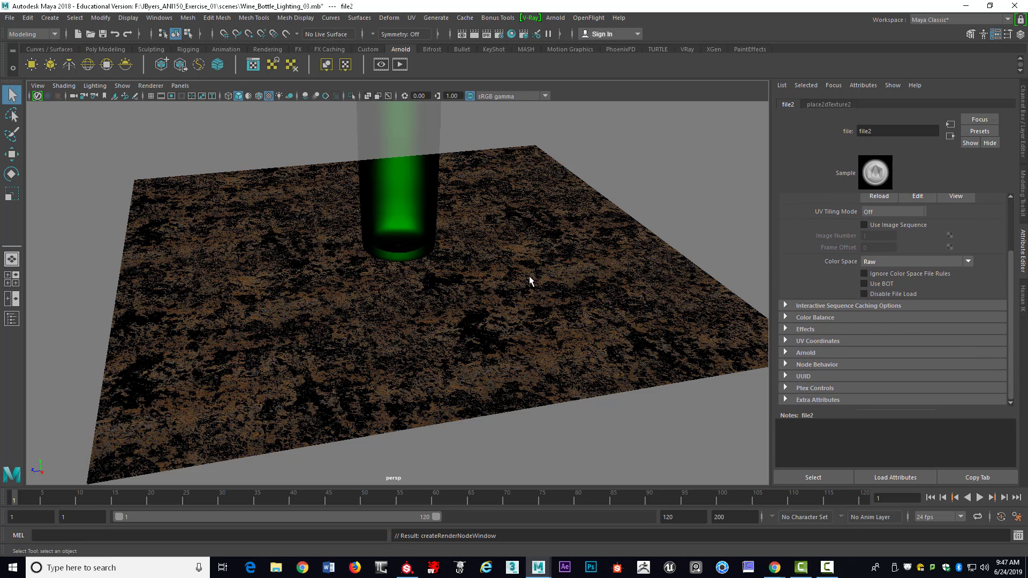
# - Connect a new File texture to the specular roughness of the ground plane's material, with its filter type set to Off
pyautogui.click(951, 137)
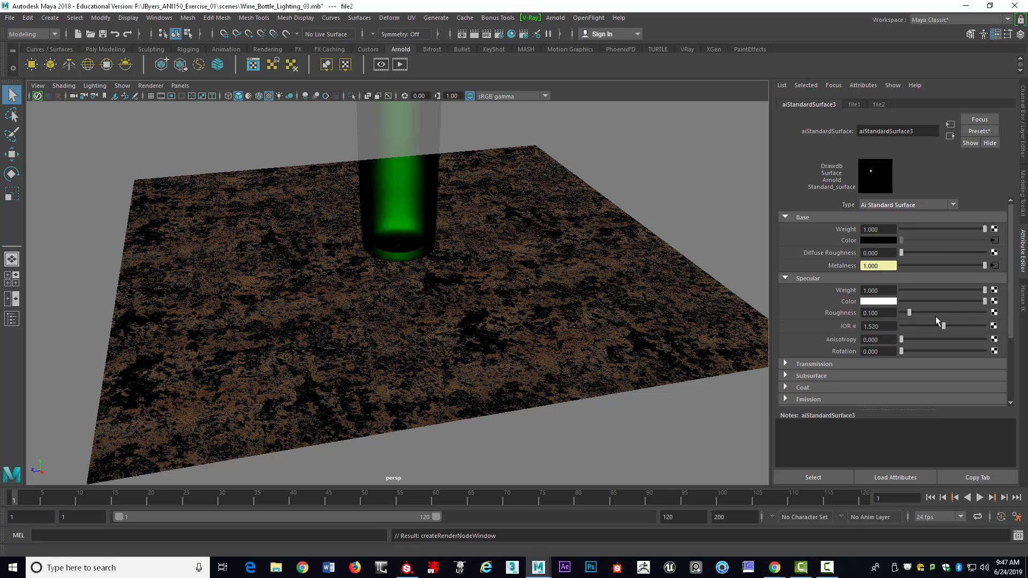
pyautogui.click(993, 313)
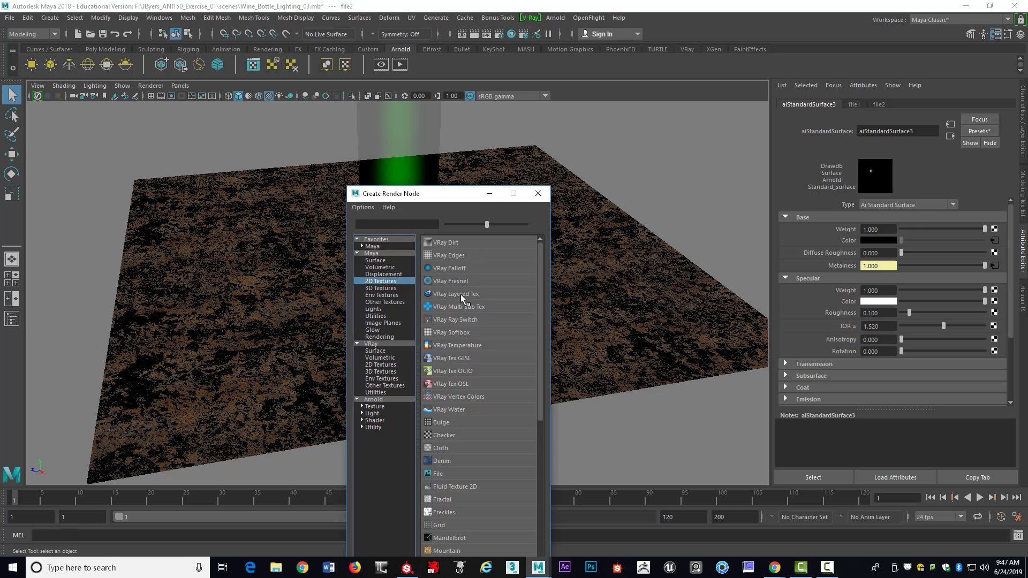
pyautogui.click(459, 474)
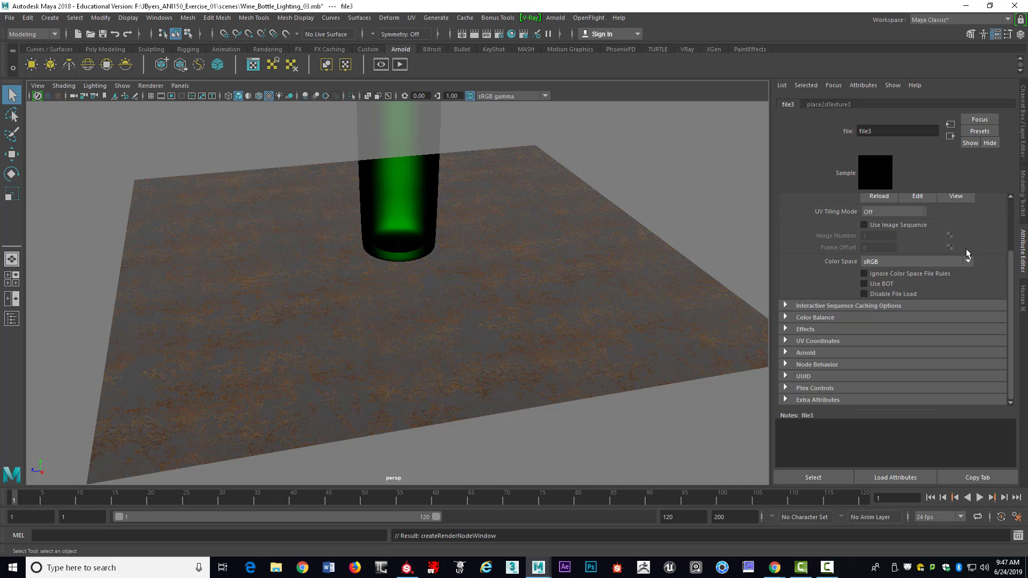
pyautogui.scroll(3, 969, 241)
pyautogui.click(905, 214)
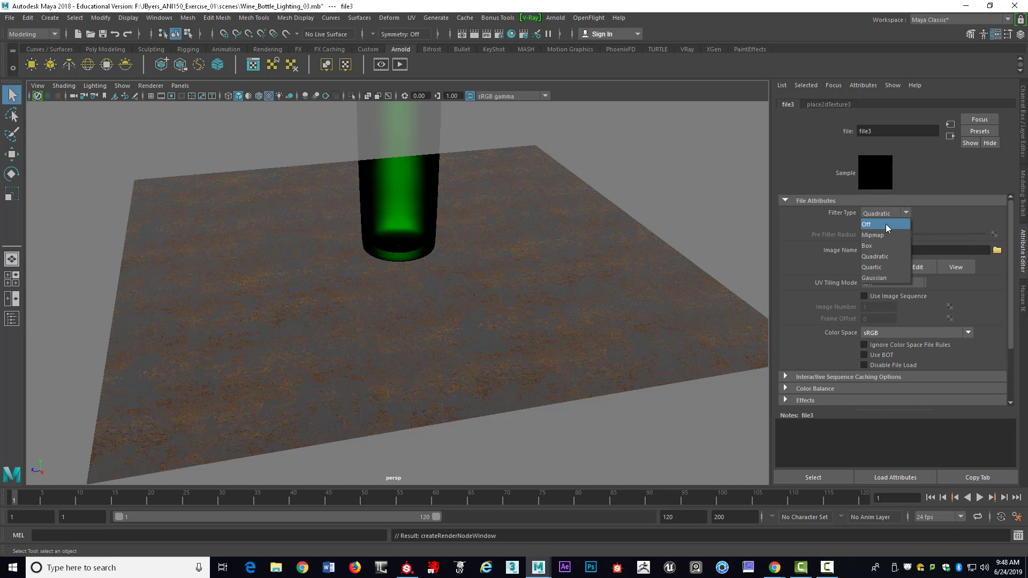
pyautogui.click(886, 224)
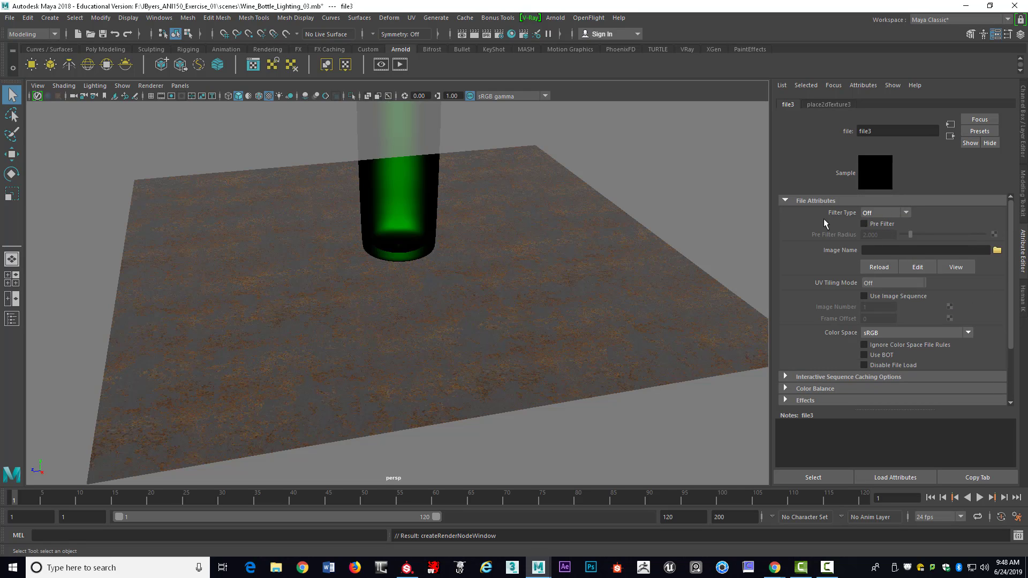
# - Load Ground_Plane_Metal_aiStandardSurface2SG_Roughness.png from the Desktop folder as the roughness texture's image
pyautogui.click(998, 251)
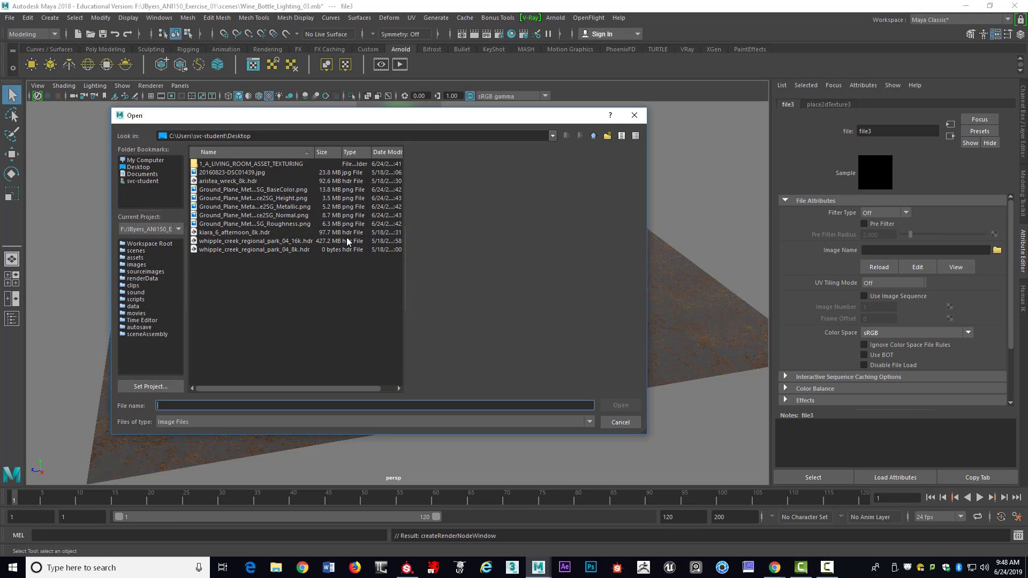
pyautogui.click(282, 223)
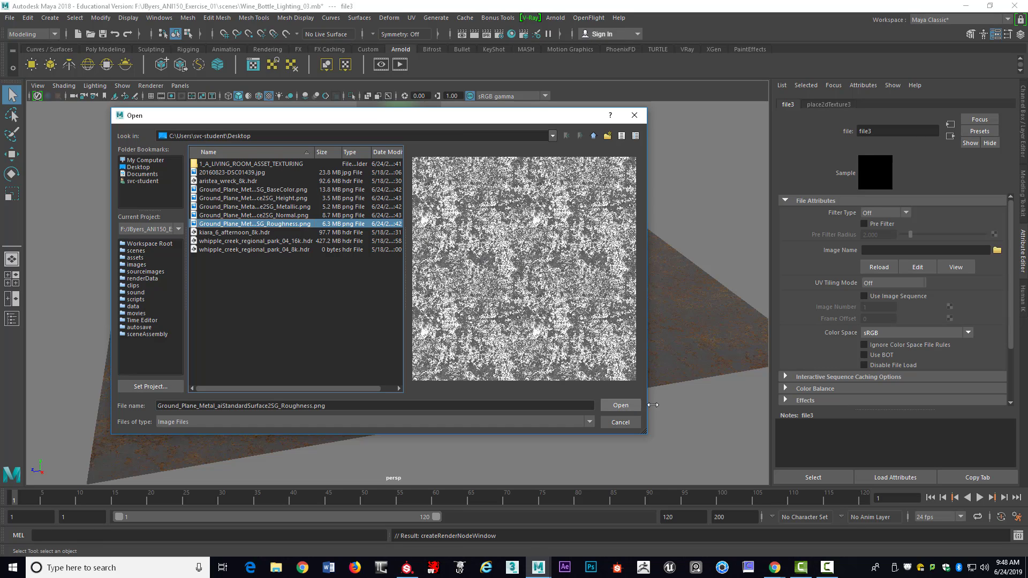
pyautogui.click(618, 406)
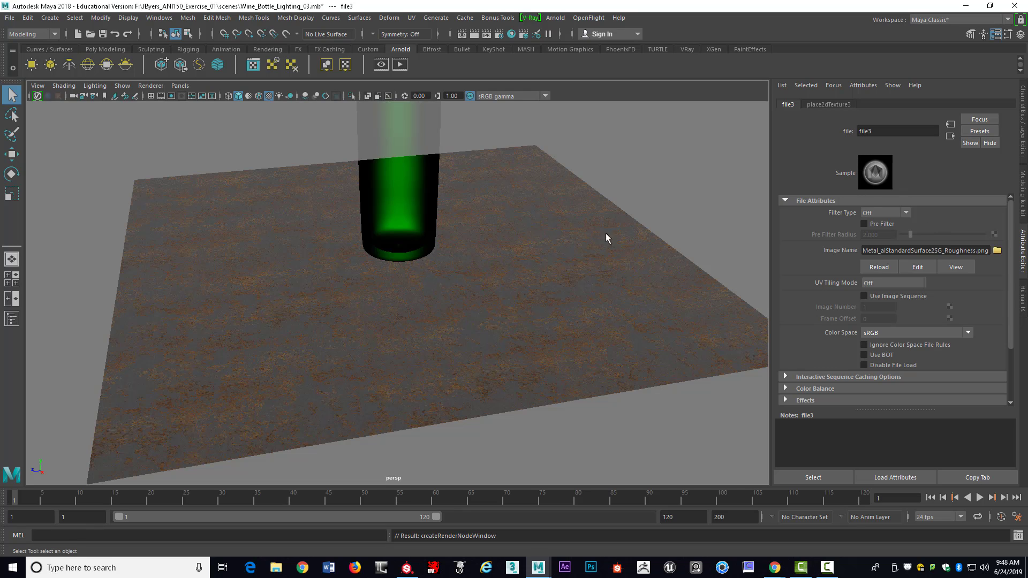
# - Set the roughness texture's color space to Raw and check the Alpha Is Luminance option in its Color Balance settings
pyautogui.click(969, 333)
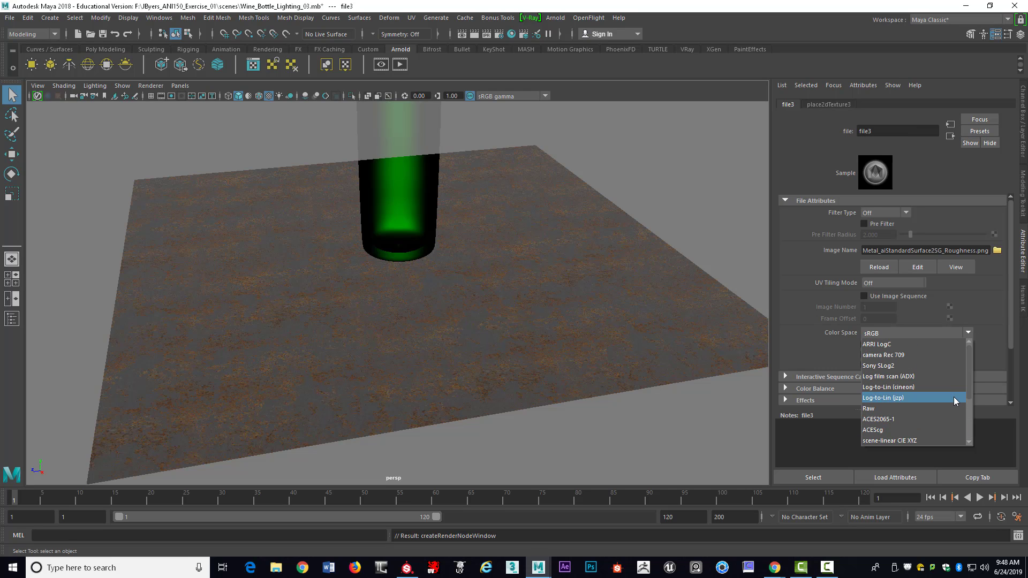
pyautogui.scroll(-3, 906, 400)
pyautogui.click(898, 403)
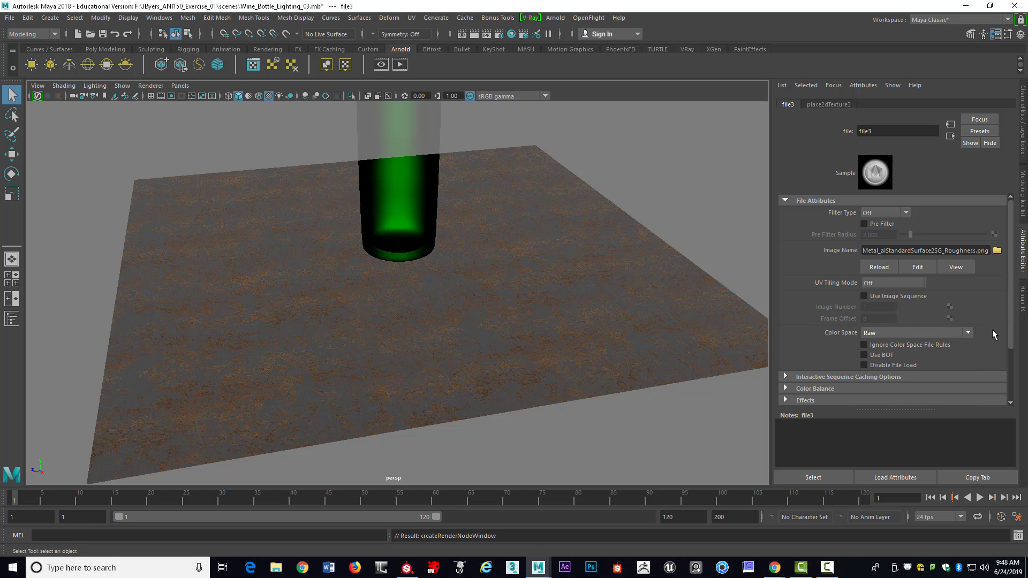
pyautogui.moveTo(1011, 341); pyautogui.dragTo(1012, 393)
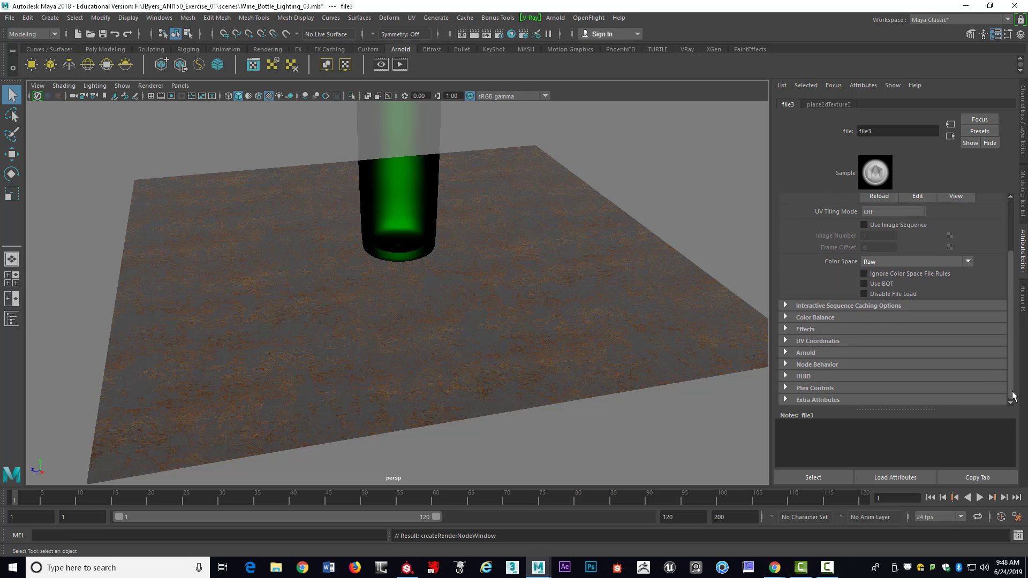
pyautogui.click(795, 319)
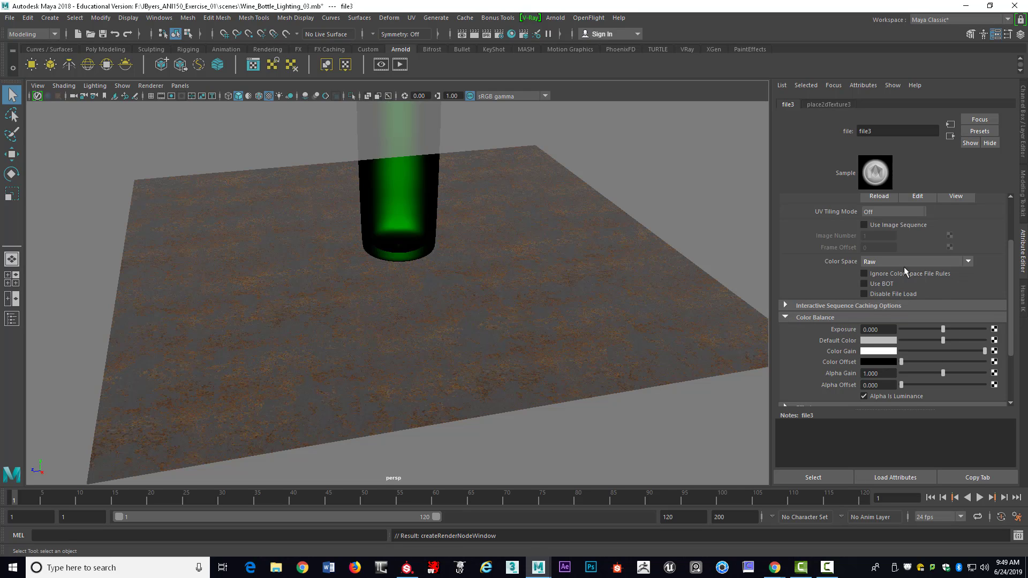
pyautogui.scroll(-5, 946, 240)
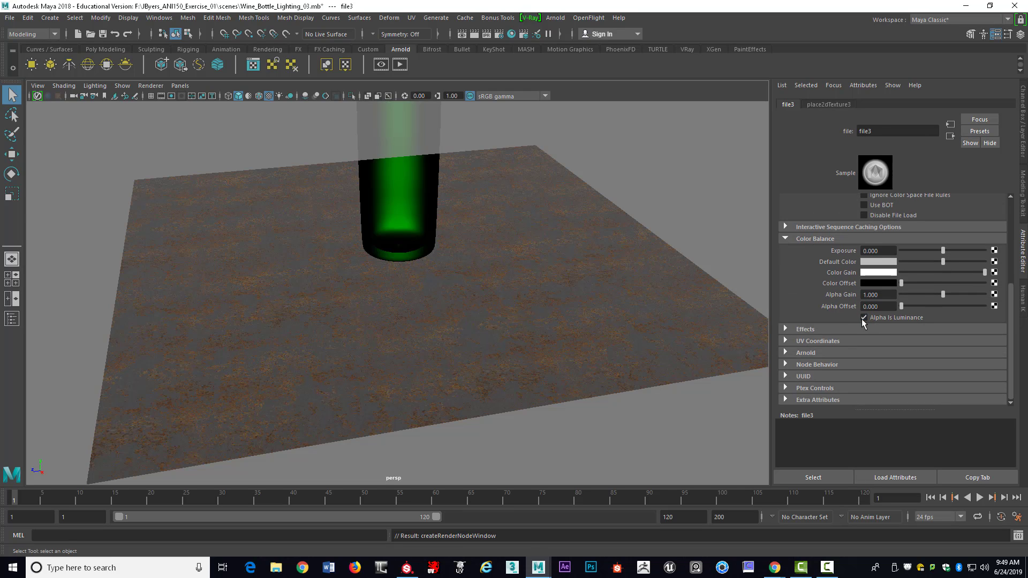
pyautogui.scroll(4, 963, 298)
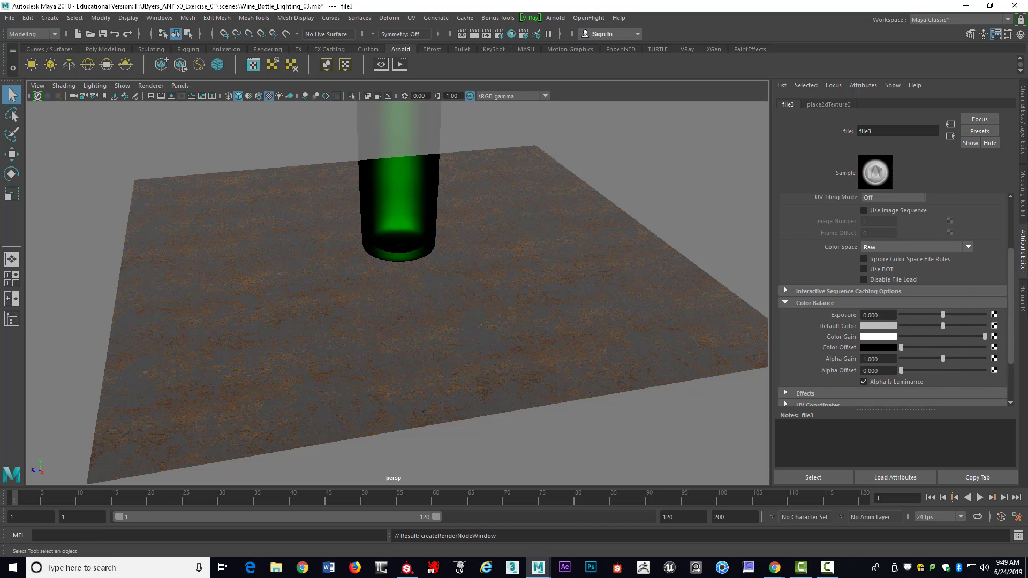
pyautogui.scroll(5, 958, 302)
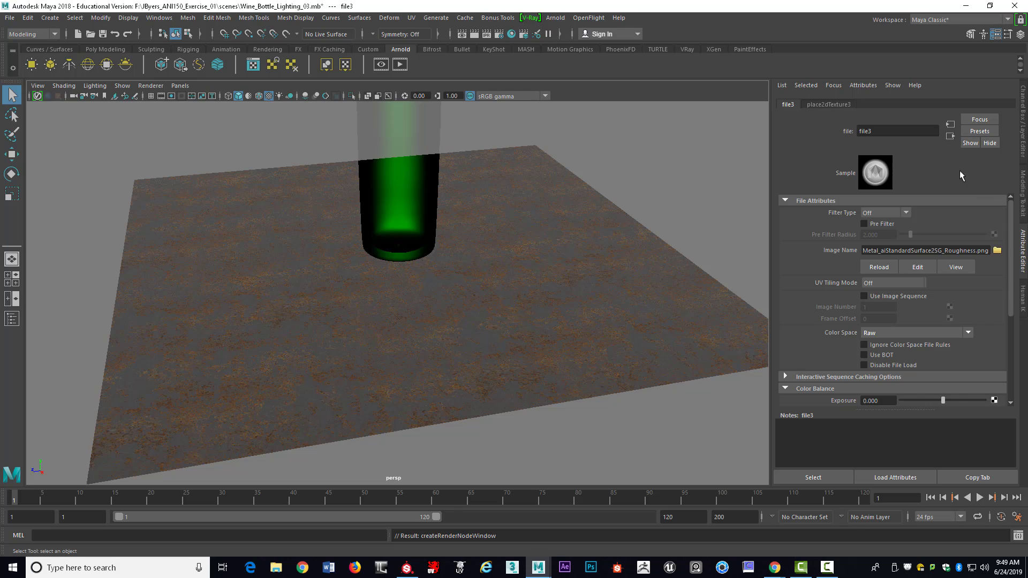
# - Return to the ground plane's material and connect a new File texture to Bump Mapping in its Geometry settings
pyautogui.rightClick(951, 138)
pyautogui.click(950, 136)
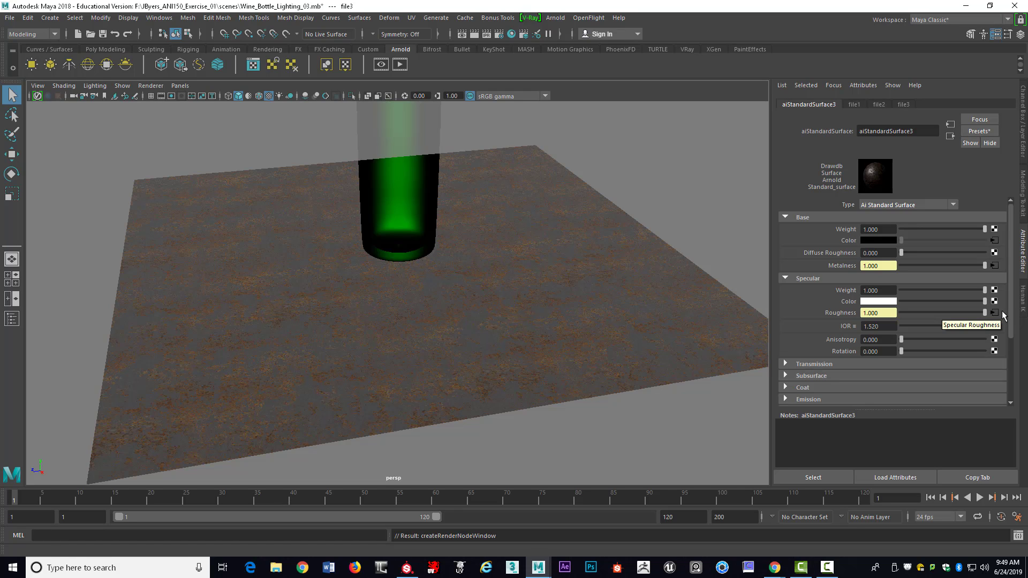
pyautogui.scroll(-2, 1001, 312)
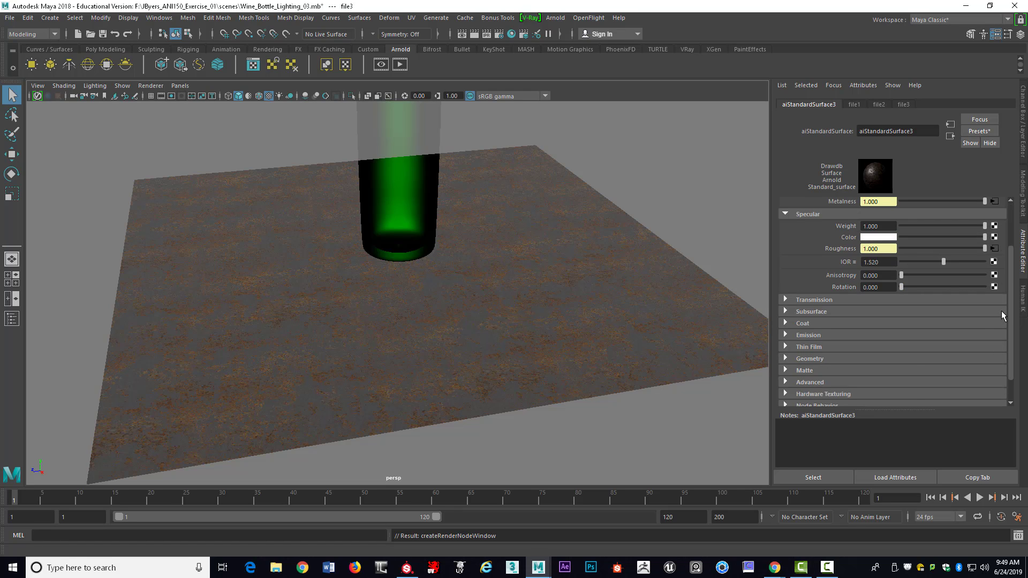
pyautogui.scroll(-1, 1002, 312)
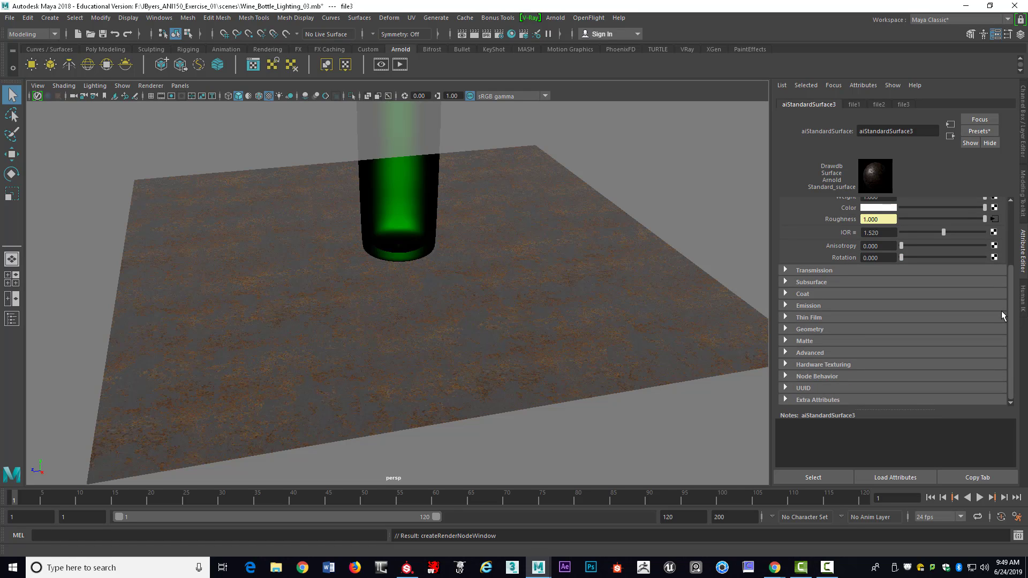
pyautogui.click(787, 329)
pyautogui.scroll(-2, 988, 321)
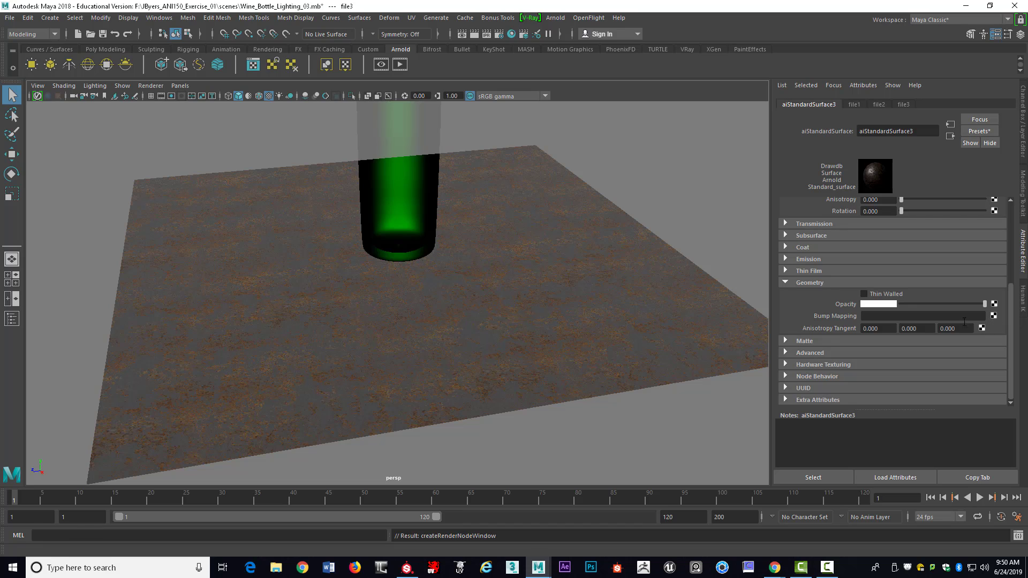
pyautogui.click(995, 317)
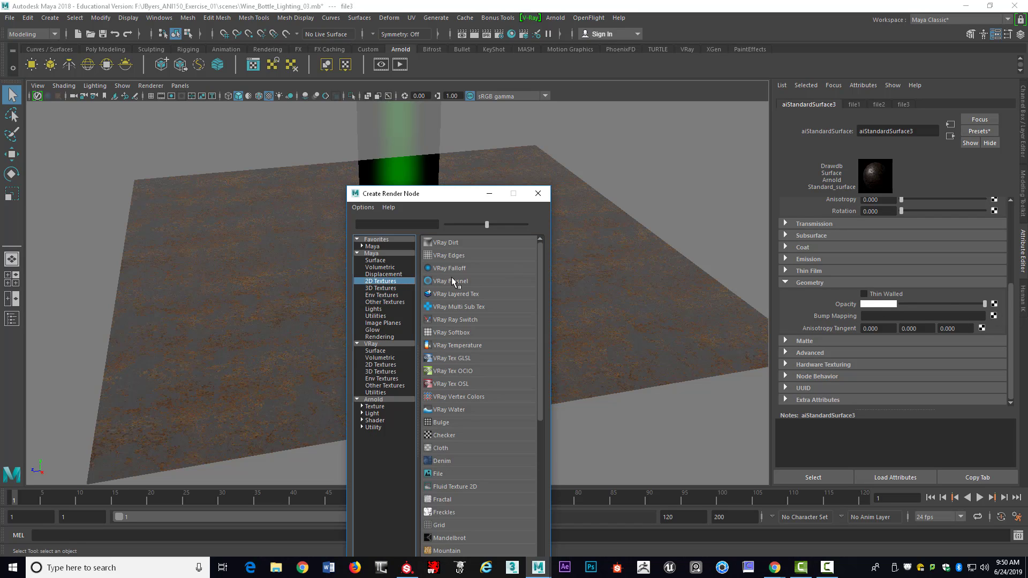
pyautogui.click(439, 474)
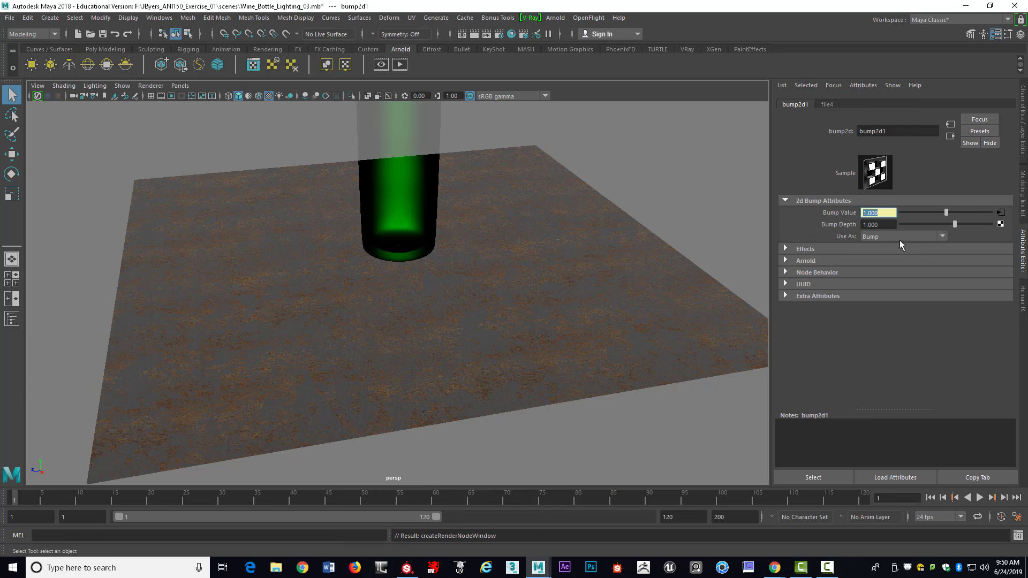
# - Set the ground plane's 2D bump node to be used as Tangent Space Normals
pyautogui.click(942, 237)
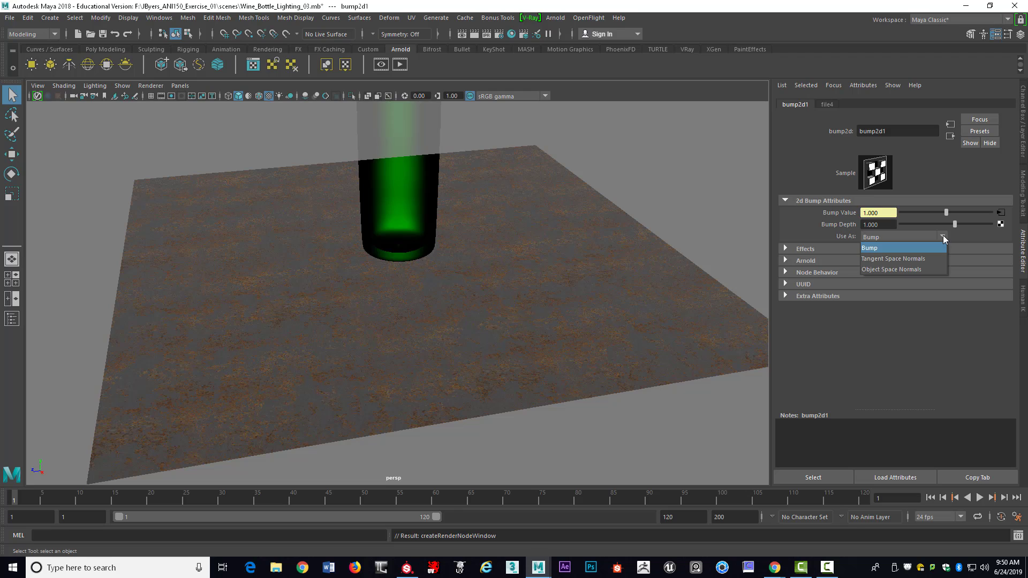
pyautogui.click(899, 259)
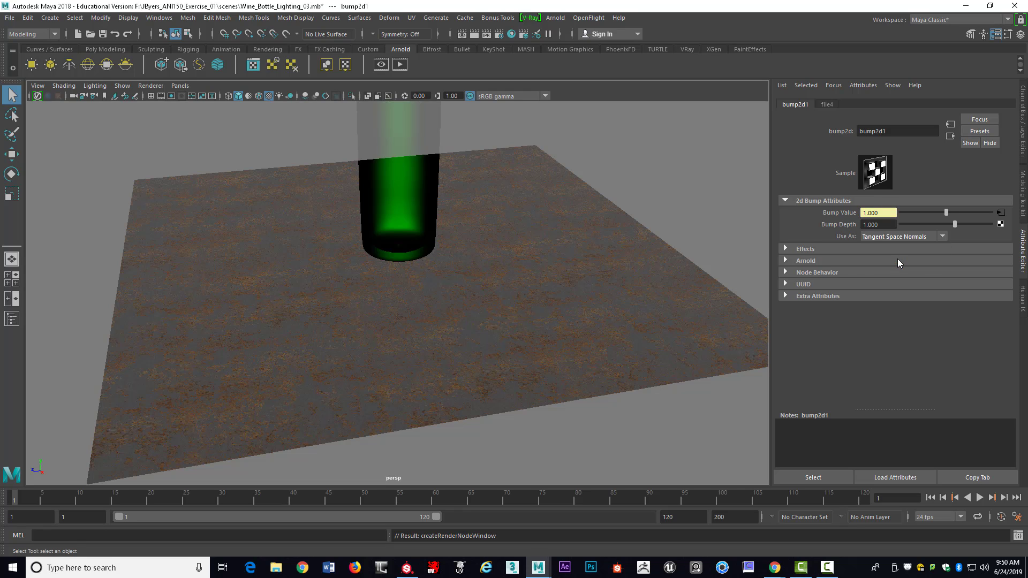
pyautogui.click(941, 235)
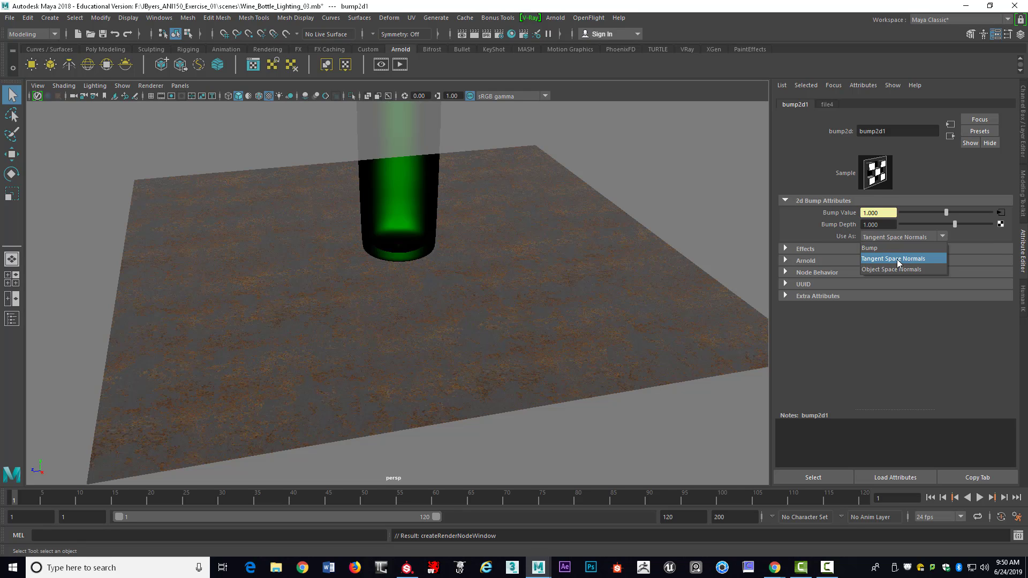
pyautogui.click(907, 260)
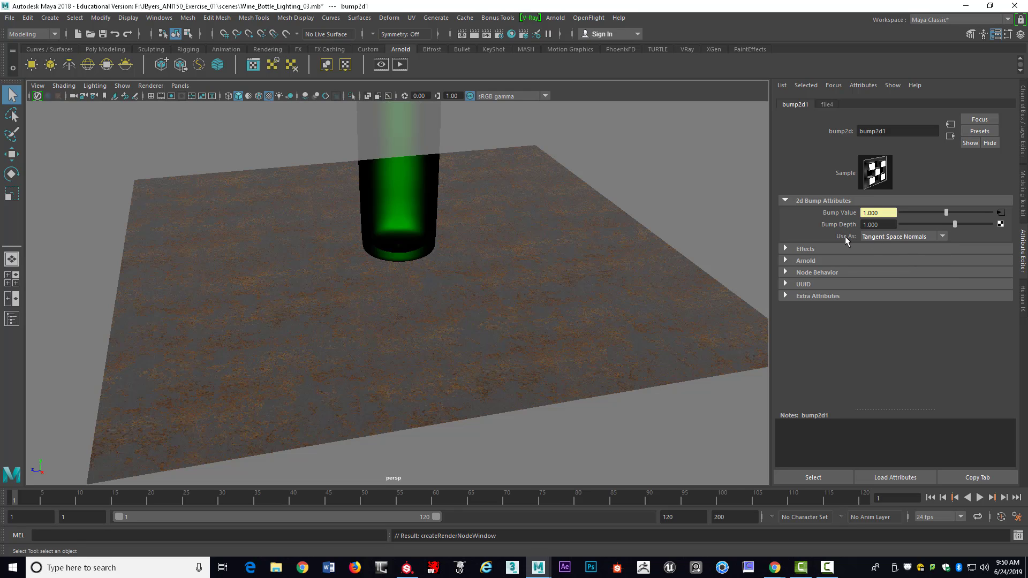
pyautogui.click(941, 236)
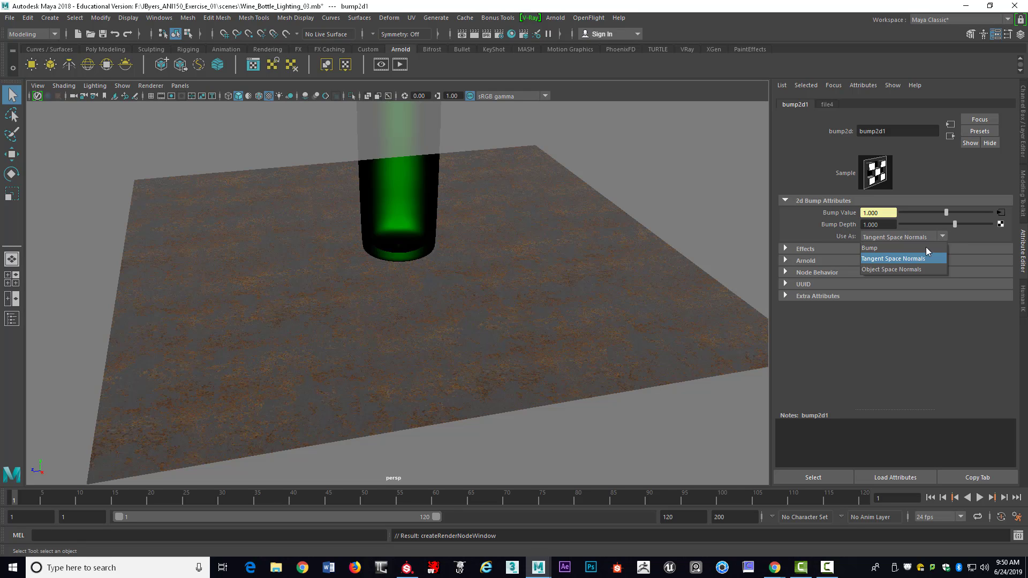
pyautogui.click(911, 259)
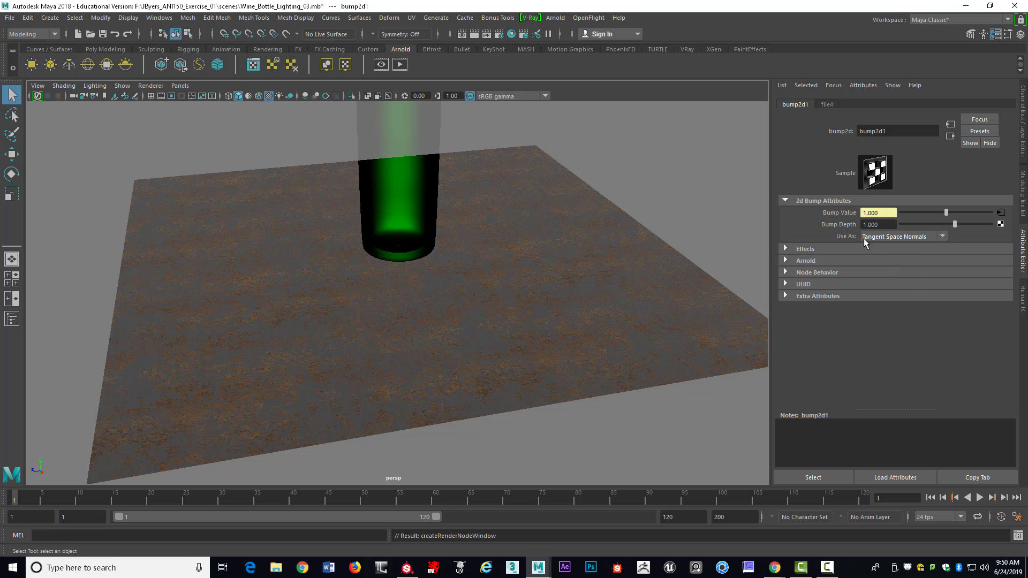
pyautogui.click(942, 236)
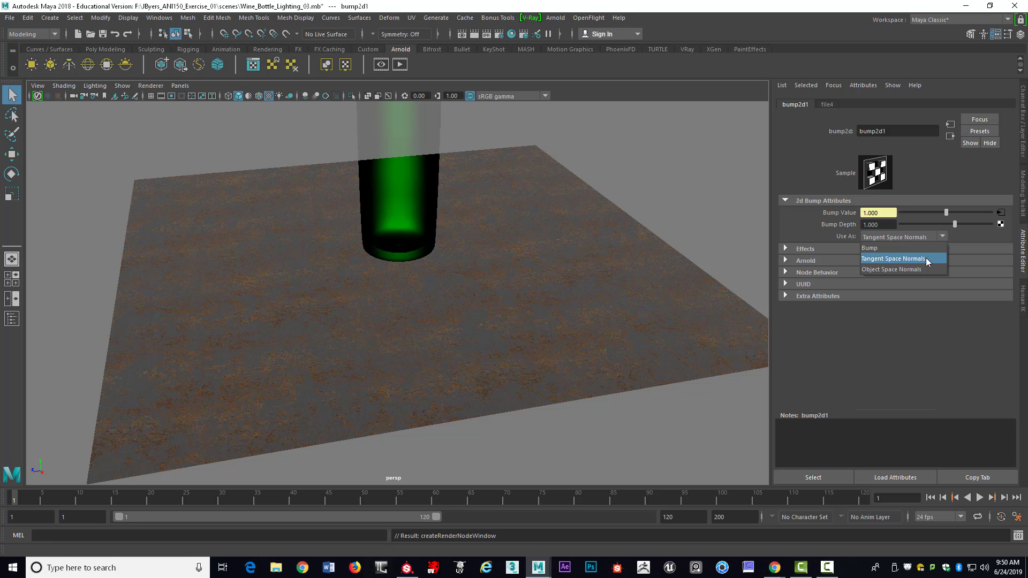
pyautogui.click(927, 258)
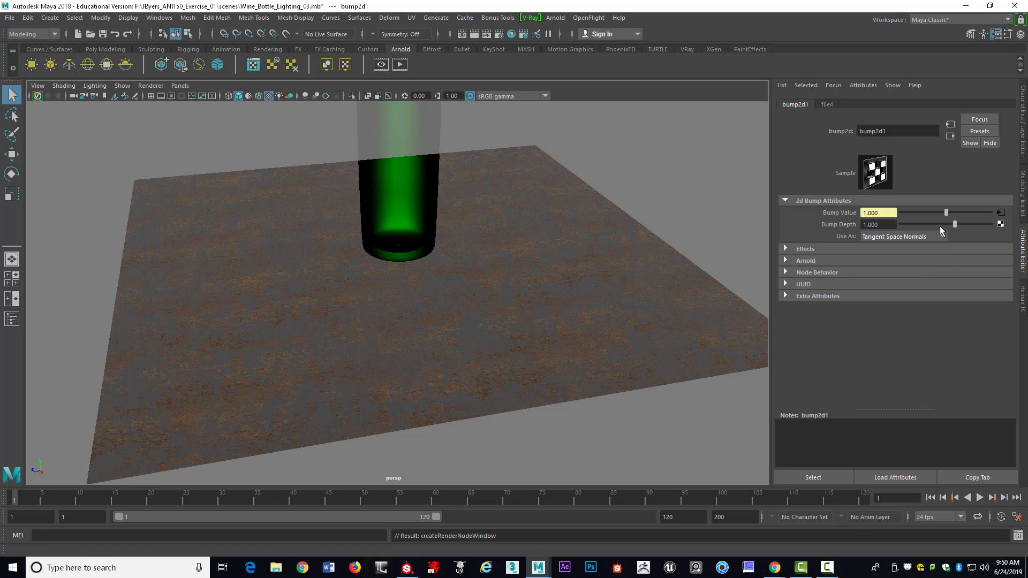
# - Set the bump file texture's filter type to Off and load Ground_Plane_Metal_aiStandardSurface2SG_Normal.png from the Desktop folder as its image
pyautogui.click(1001, 213)
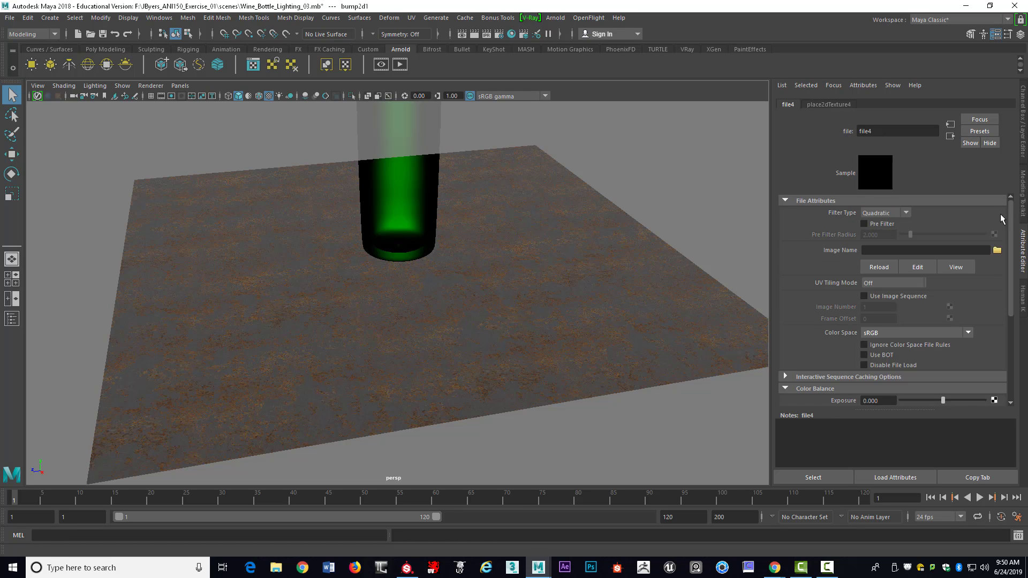
pyautogui.click(906, 213)
pyautogui.click(877, 224)
pyautogui.click(996, 250)
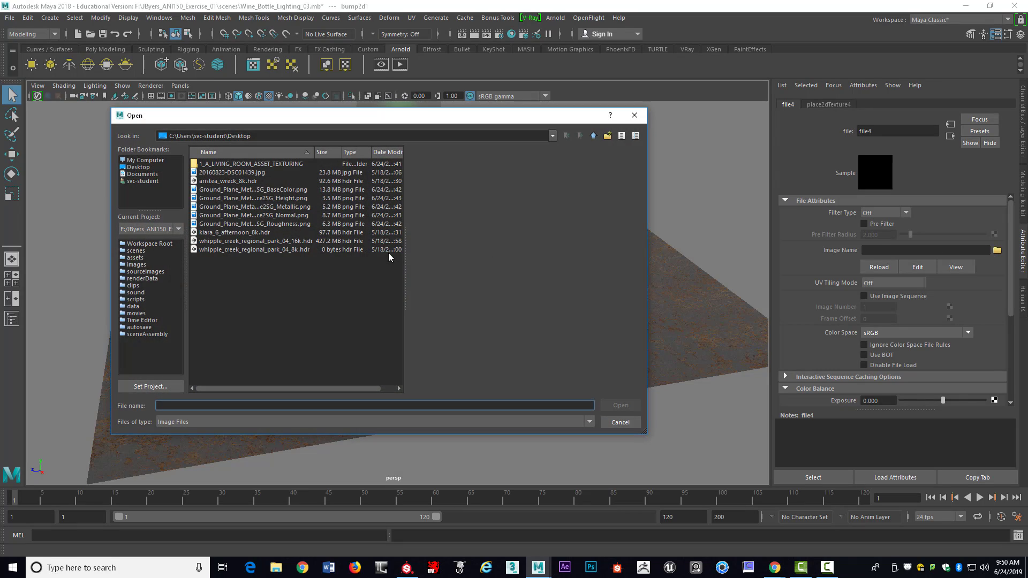
pyautogui.click(282, 216)
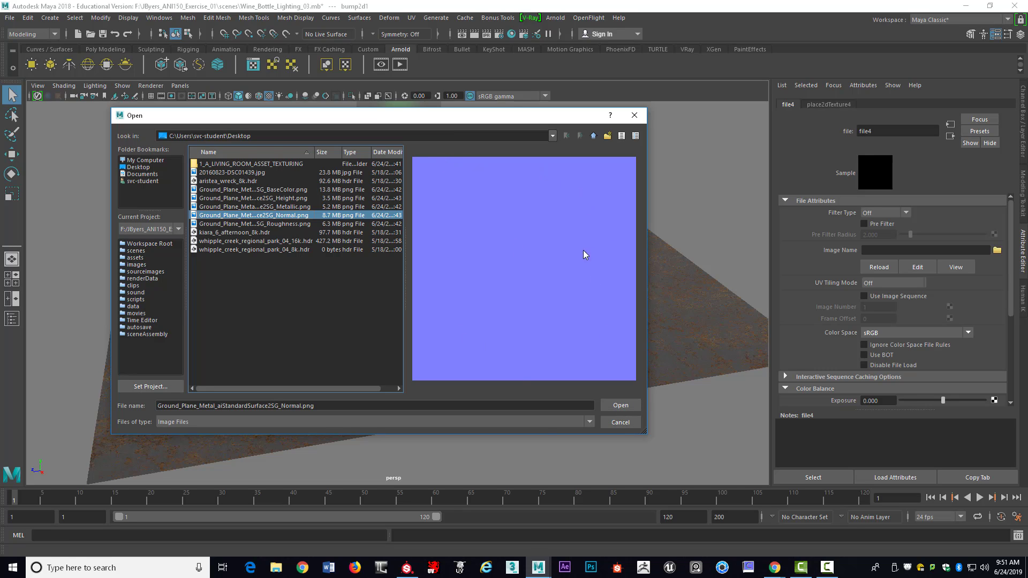
pyautogui.click(620, 405)
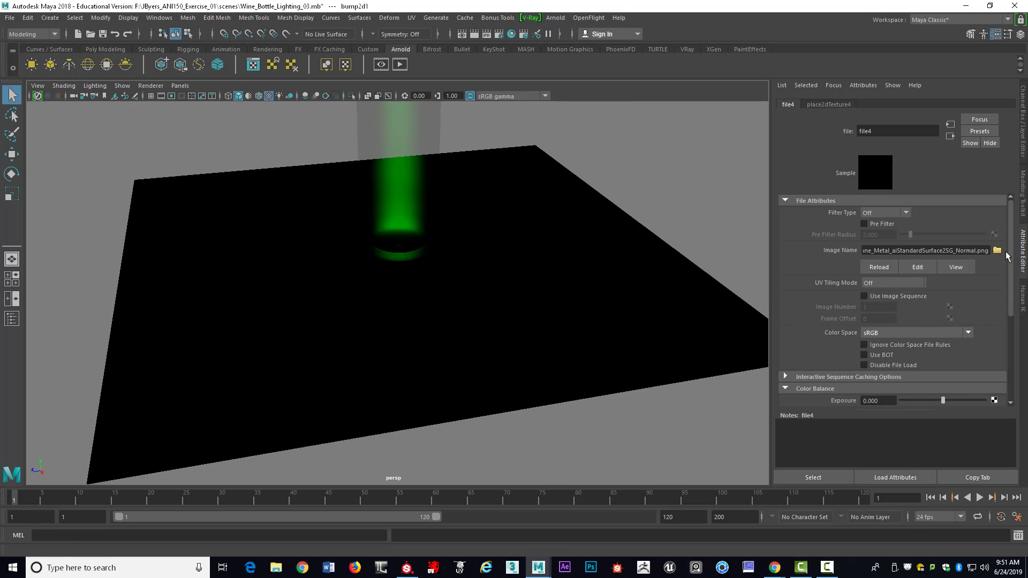
# - Review the normal map texture's color space options and its Alpha Is Luminance setting in Color Balance, keeping sRGB
pyautogui.click(968, 334)
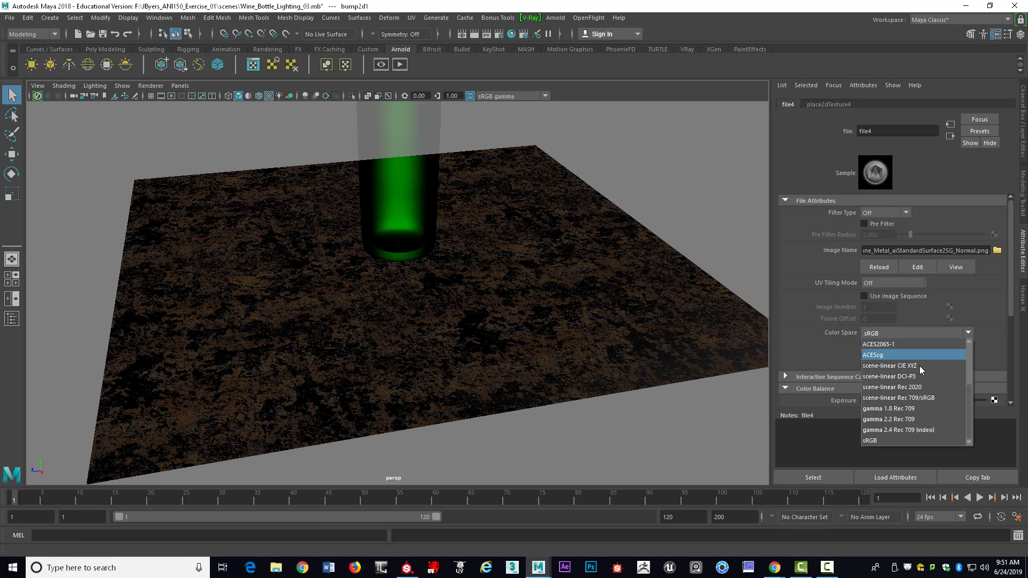
pyautogui.scroll(1, 920, 391)
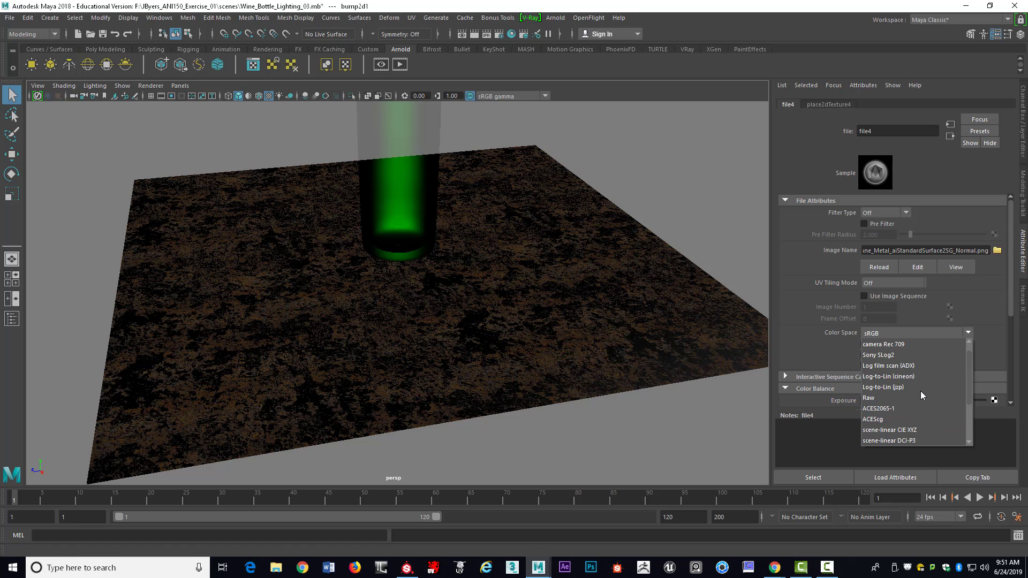
pyautogui.click(861, 397)
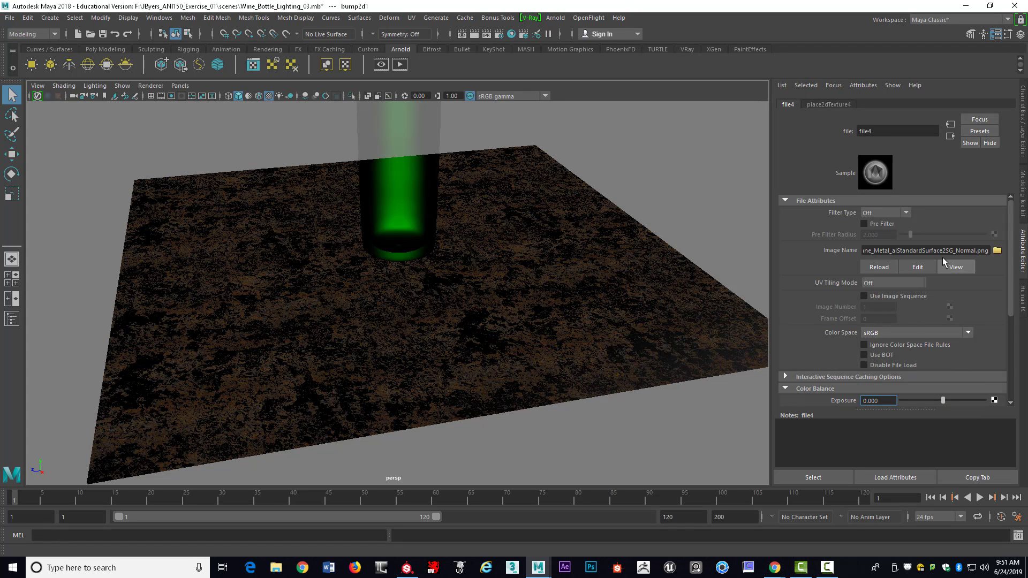
pyautogui.scroll(-3, 944, 261)
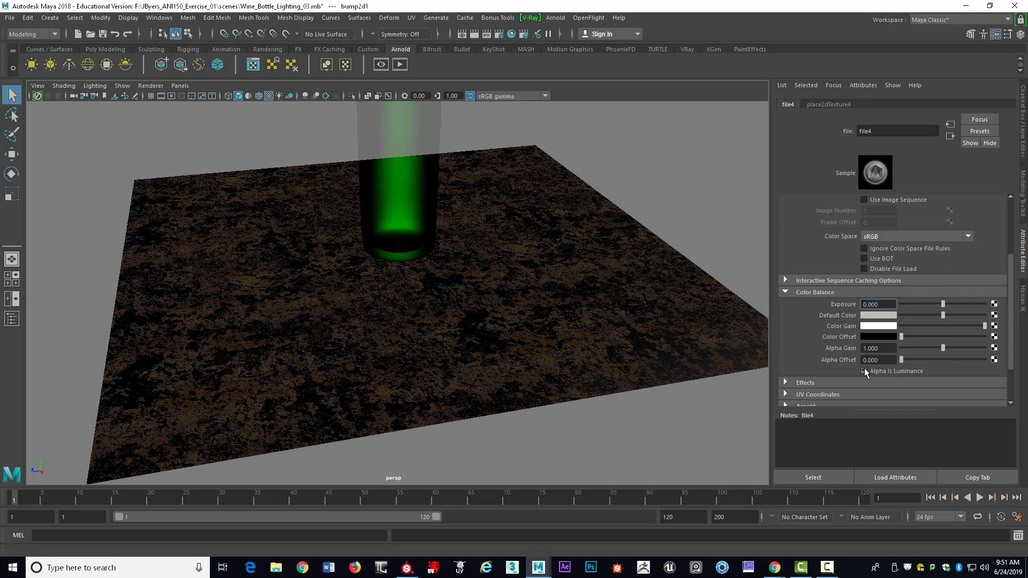
pyautogui.scroll(3, 983, 320)
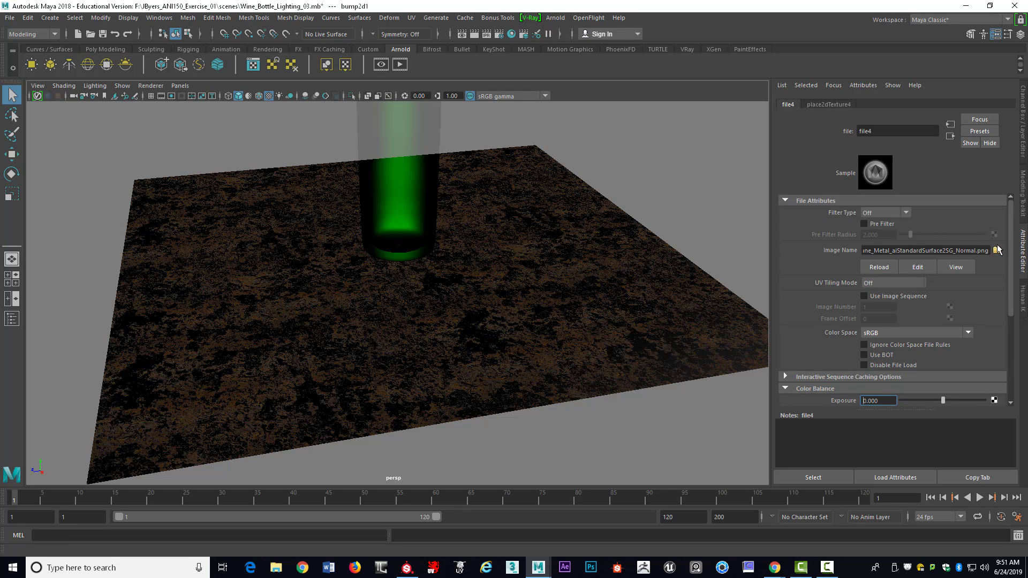
pyautogui.scroll(-1, 967, 279)
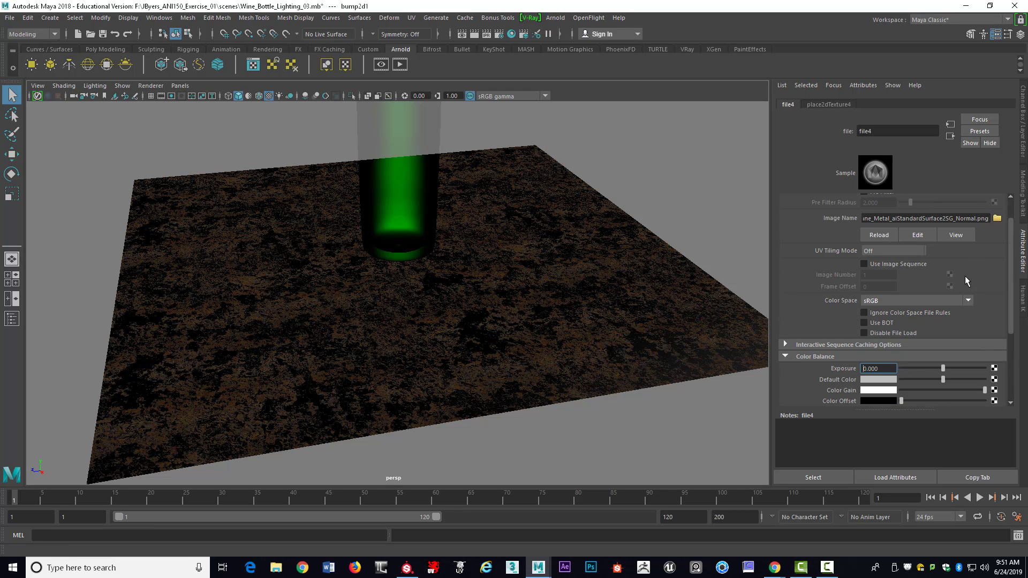
pyautogui.scroll(-4, 965, 272)
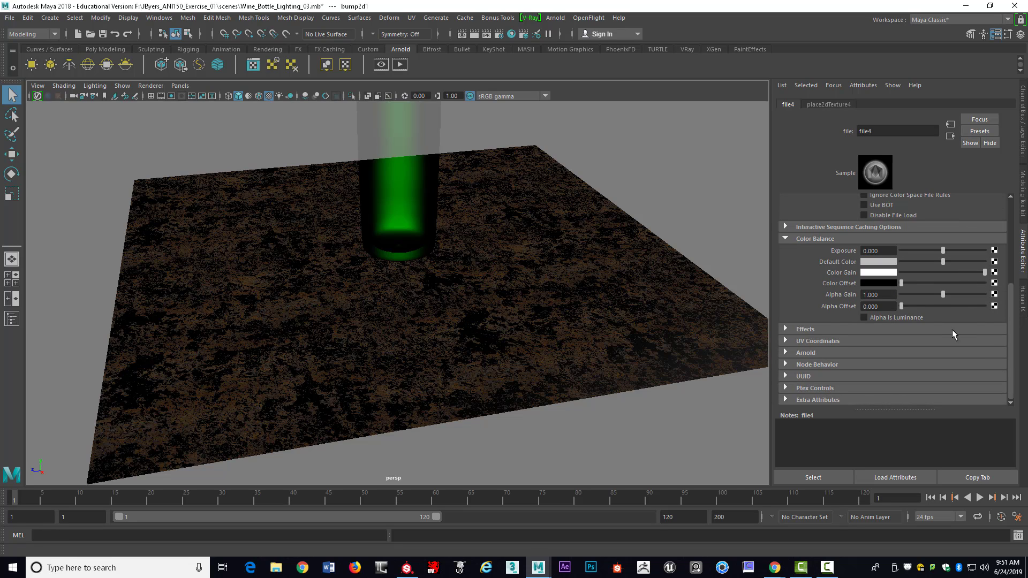
pyautogui.click(864, 318)
pyautogui.scroll(5, 975, 298)
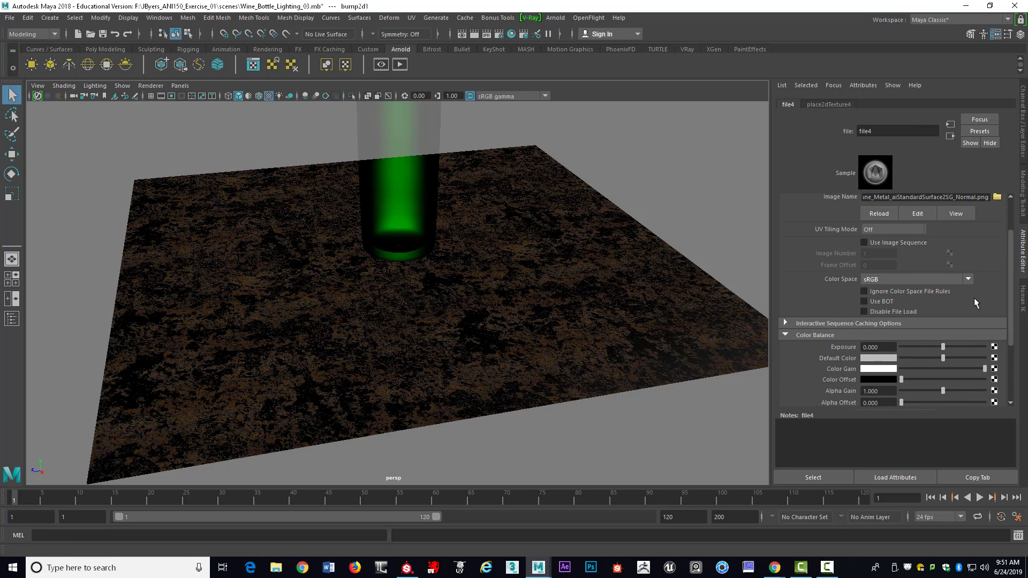
pyautogui.scroll(-4, 962, 297)
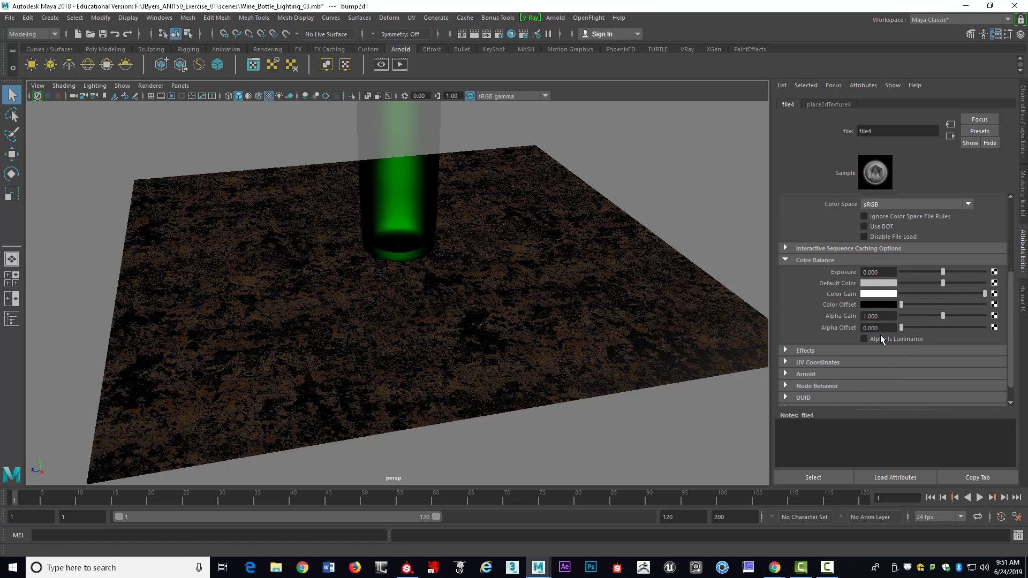
pyautogui.scroll(4, 967, 327)
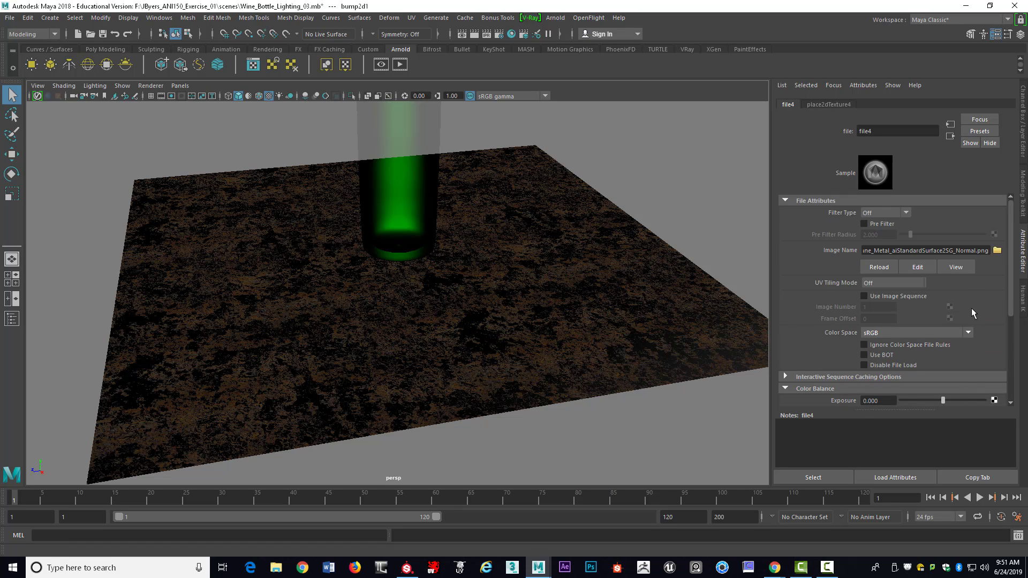
pyautogui.scroll(-4, 964, 268)
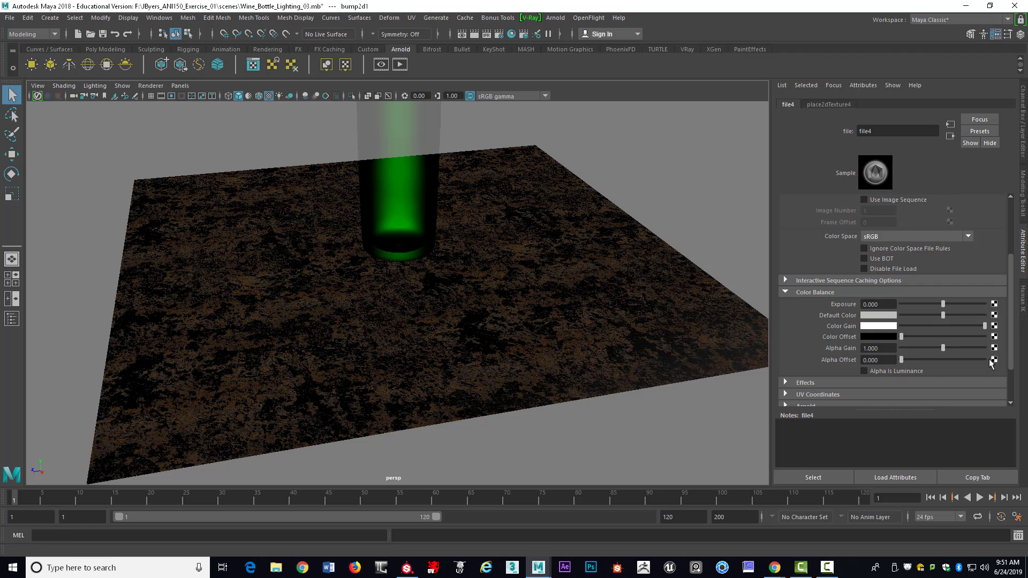
pyautogui.scroll(4, 982, 297)
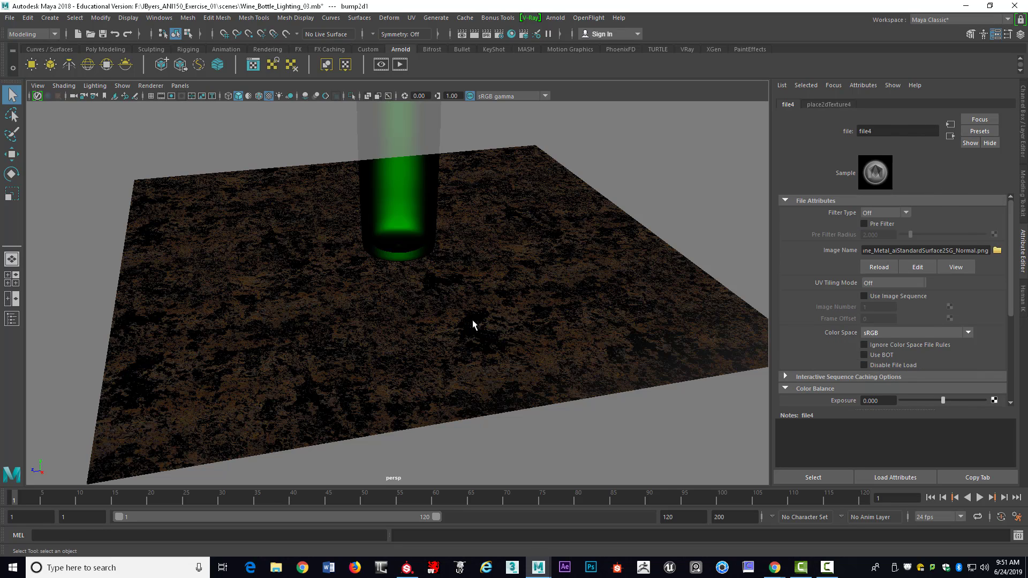
# - Return from the normal texture to the ground plane's material and review its Base, Specular and Geometry settings
pyautogui.click(951, 136)
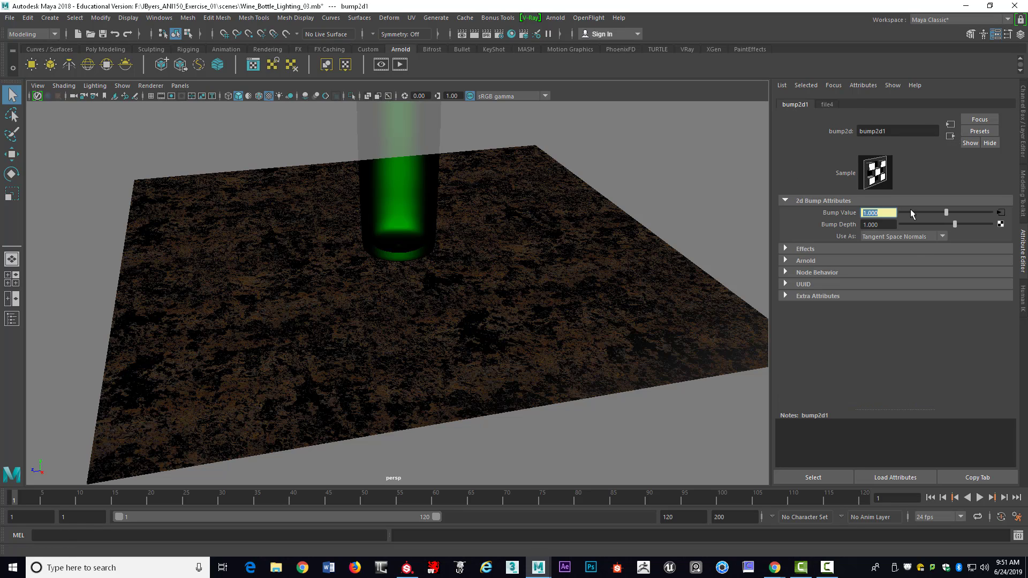
pyautogui.click(950, 137)
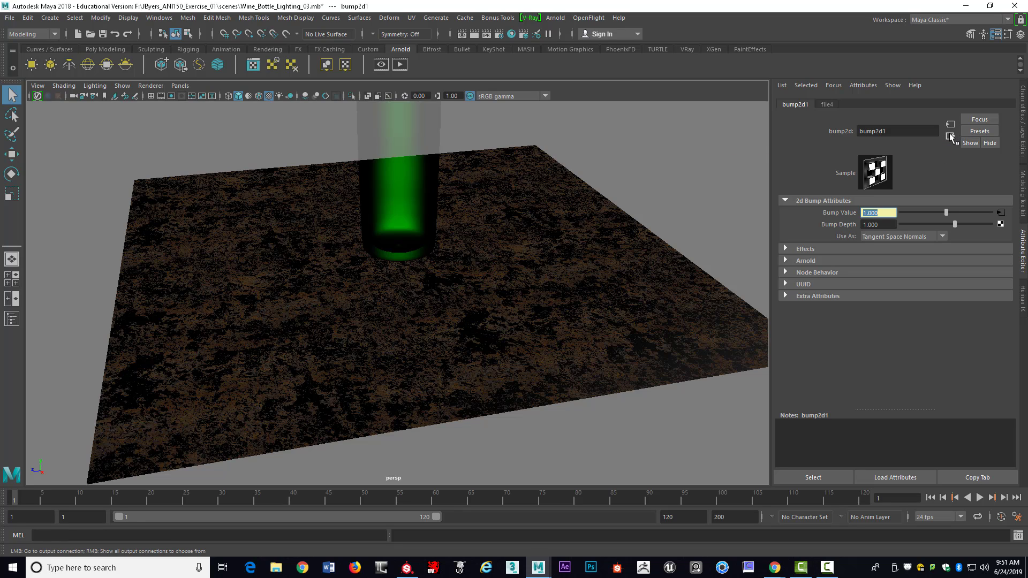
pyautogui.scroll(5, 945, 279)
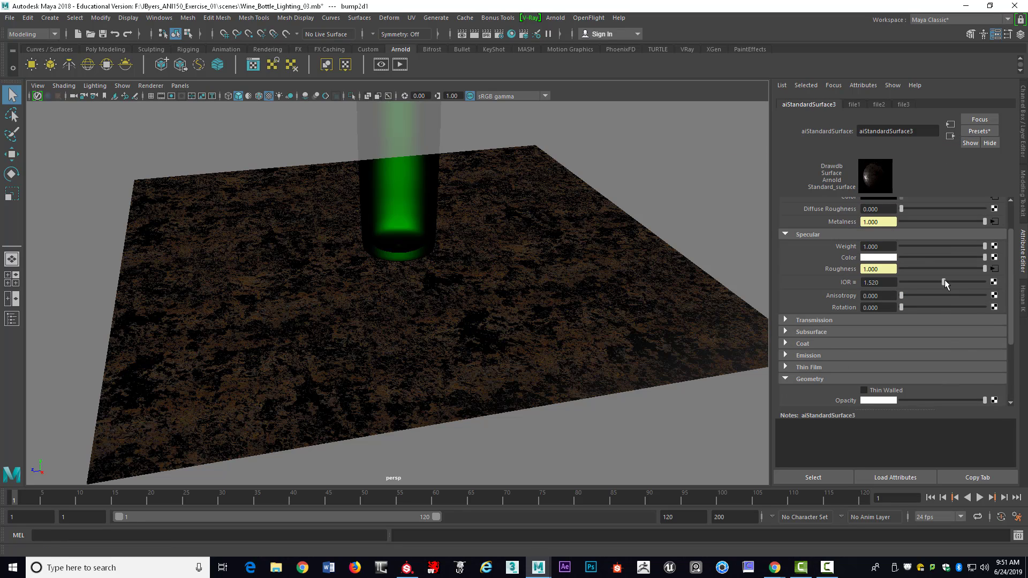
pyautogui.scroll(-5, 1006, 233)
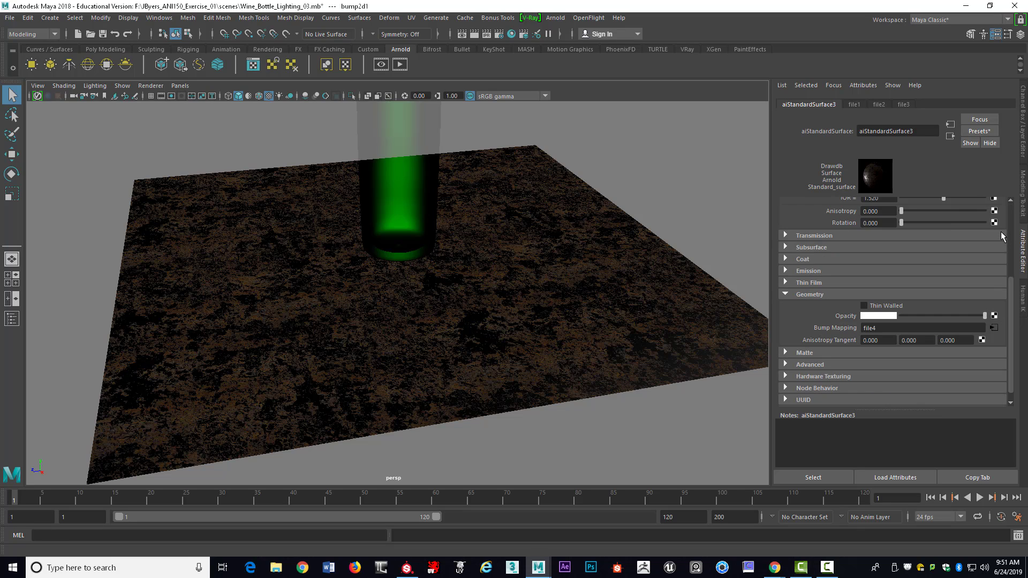
pyautogui.scroll(5, 1003, 236)
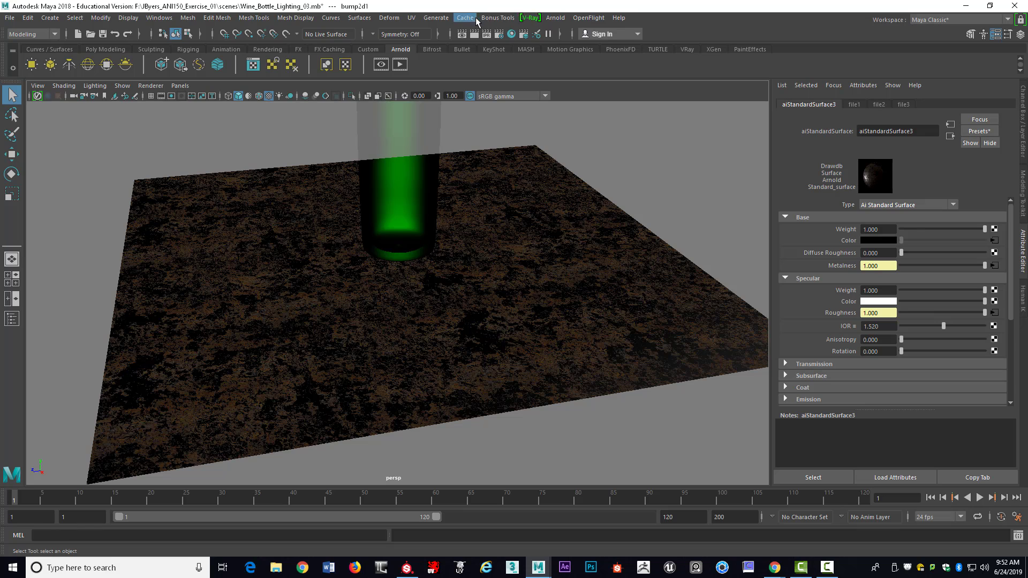
# - Open the Hypershade, select the ground plane's aiStandardSurface3 material to inspect it, and minimize the window
pyautogui.click(513, 36)
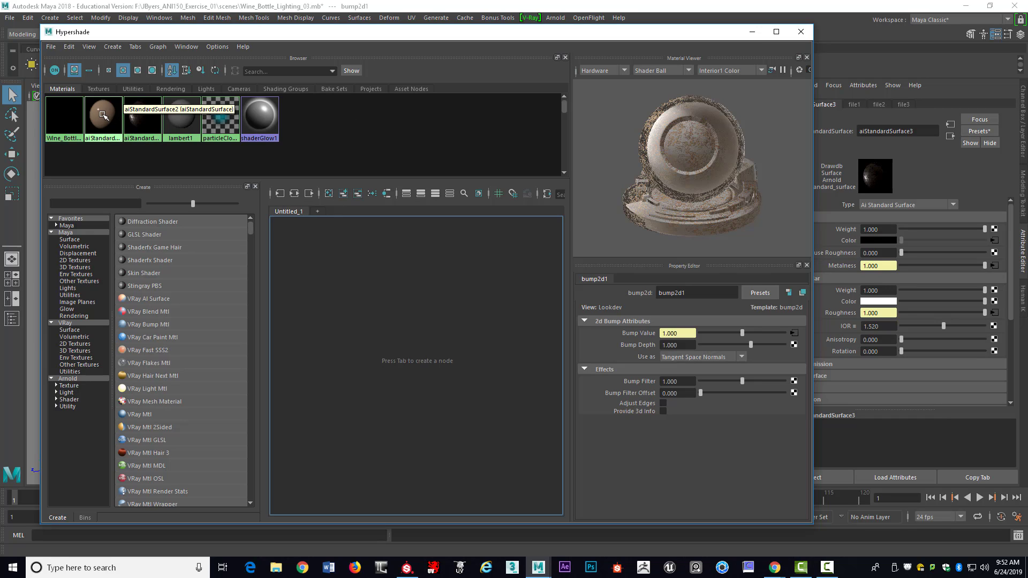
pyautogui.click(142, 117)
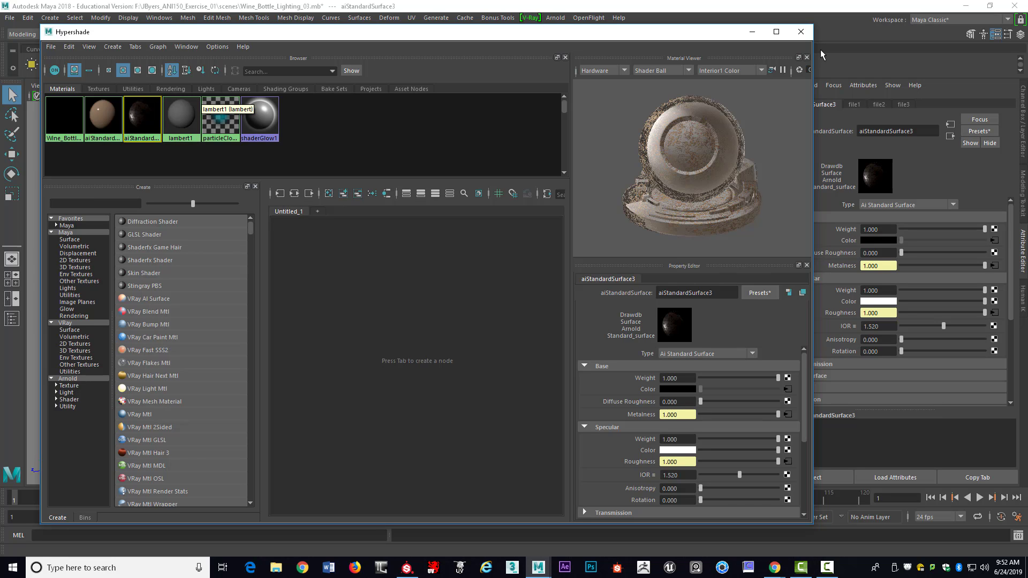
pyautogui.click(751, 31)
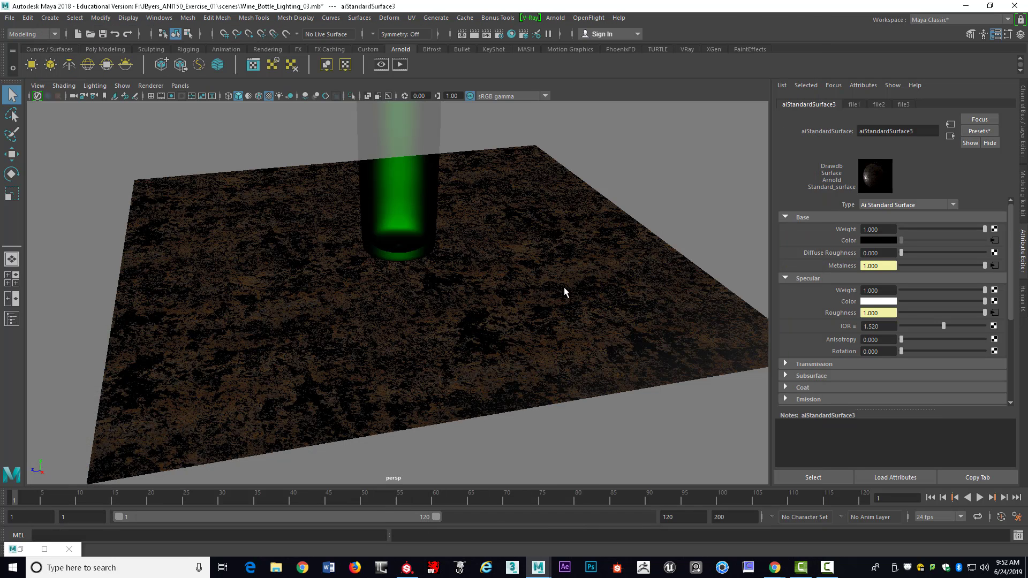
# - Frame the whole bottle and ground plane in the perspective view and render them in the Arnold RenderView
pyautogui.keyDown('alt'); pyautogui.moveTo(560, 285); pyautogui.dragTo(555, 319); pyautogui.keyUp('alt')
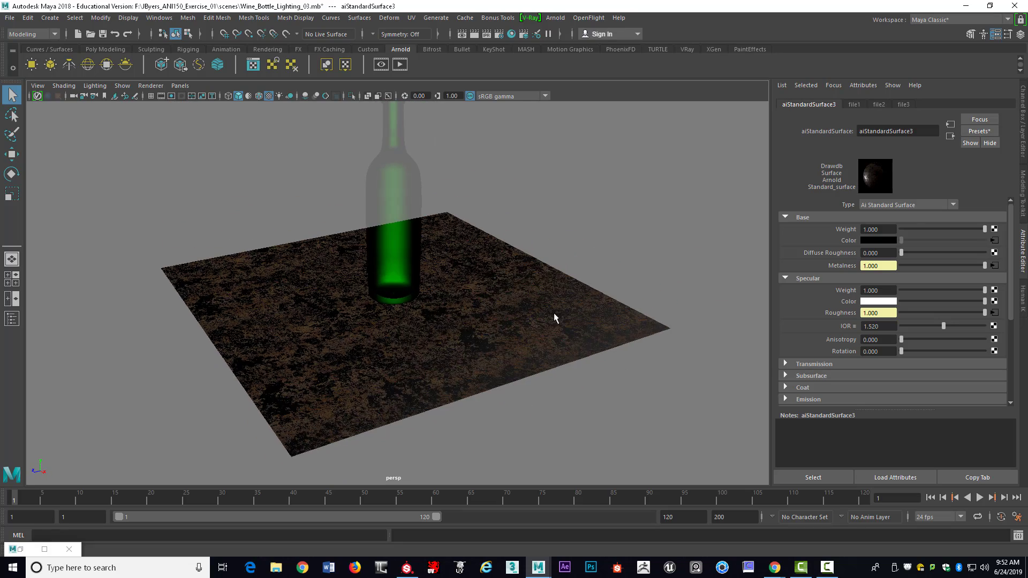
pyautogui.keyDown('alt'); pyautogui.moveTo(556, 319); pyautogui.dragTo(486, 313, button='right'); pyautogui.keyUp('alt')
pyautogui.keyDown('alt'); pyautogui.moveTo(490, 292); pyautogui.dragTo(513, 316, button='middle'); pyautogui.keyUp('alt')
pyautogui.keyDown('alt'); pyautogui.moveTo(513, 316); pyautogui.dragTo(557, 337, button='right'); pyautogui.keyUp('alt')
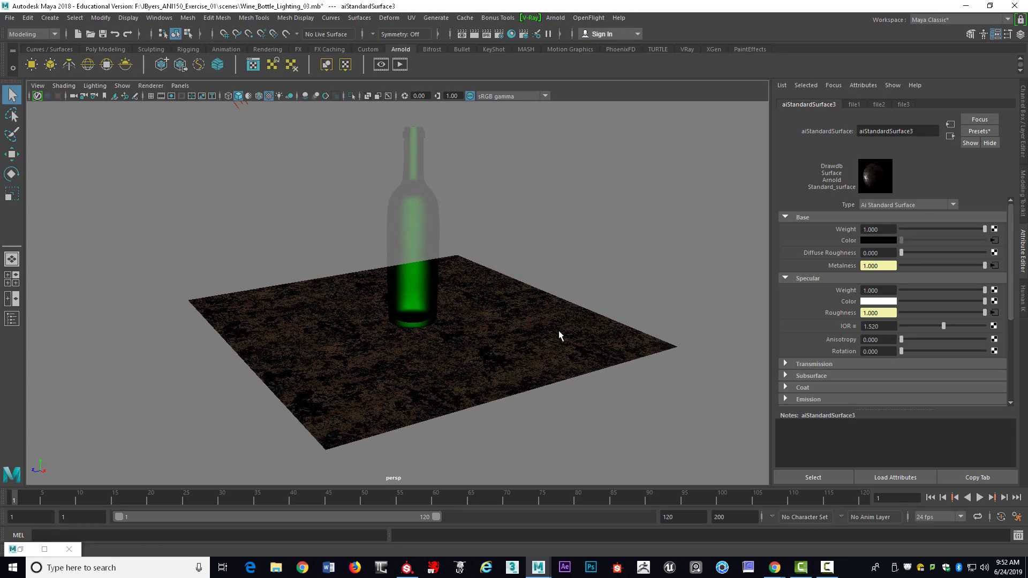
pyautogui.keyDown('alt'); pyautogui.moveTo(558, 338); pyautogui.dragTo(544, 319, button='middle'); pyautogui.keyUp('alt')
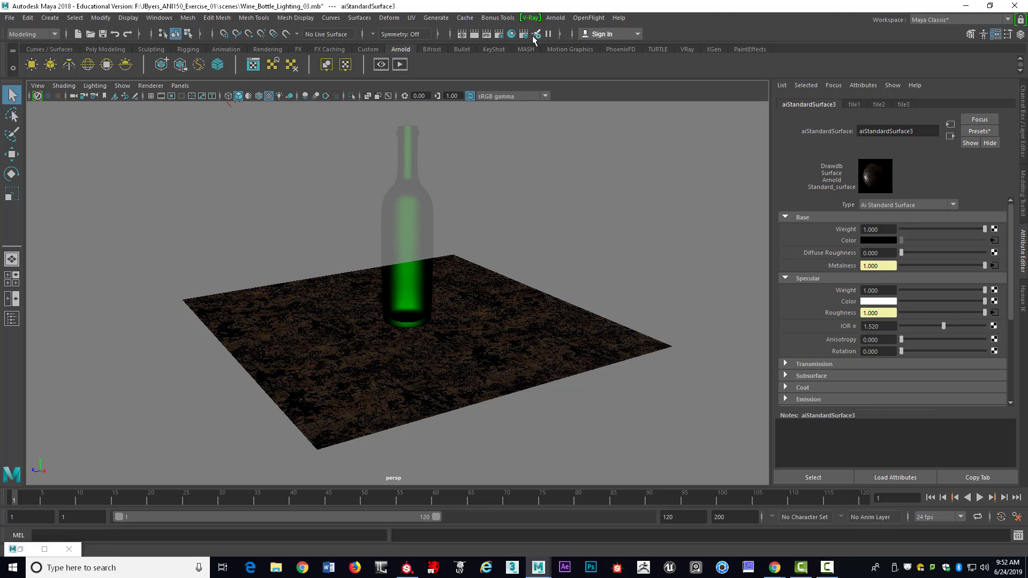
pyautogui.click(567, 19)
pyautogui.click(573, 50)
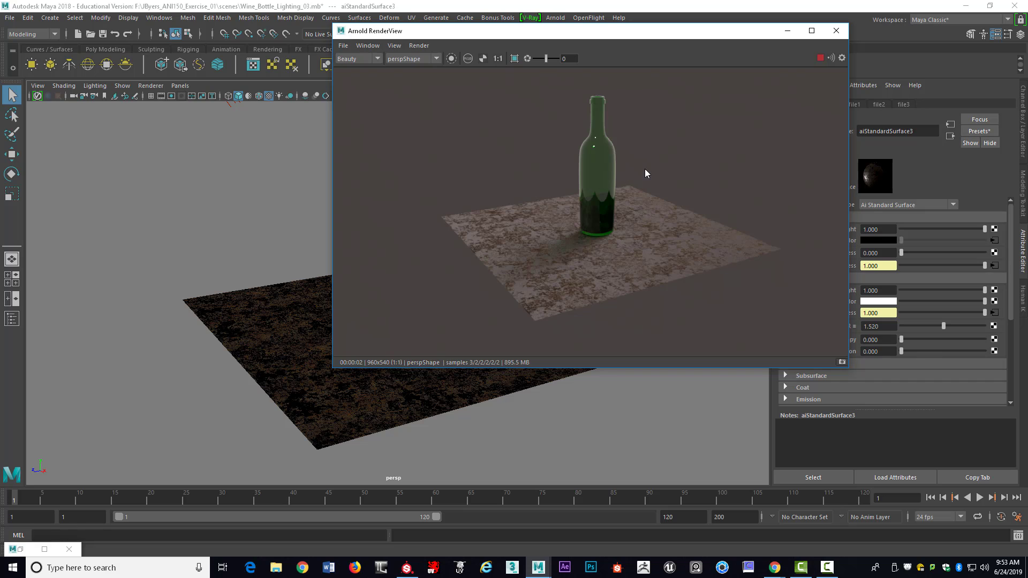
# - Examine the rendered rusty metal surface up close around the bottle's base and its shadow
pyautogui.scroll(3, 645, 169)
pyautogui.scroll(-3, 646, 173)
pyautogui.scroll(2, 646, 178)
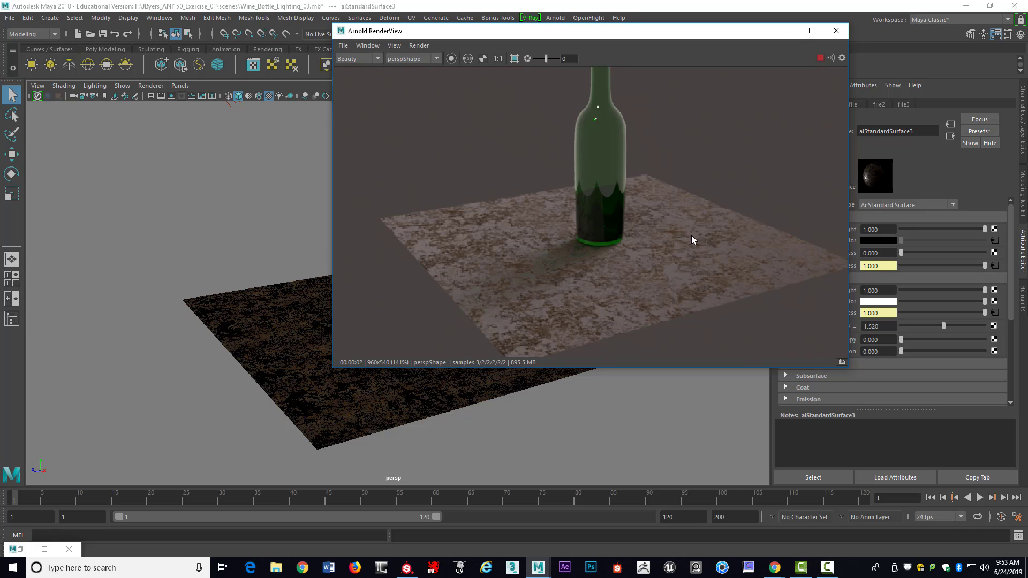
pyautogui.scroll(-2, 692, 236)
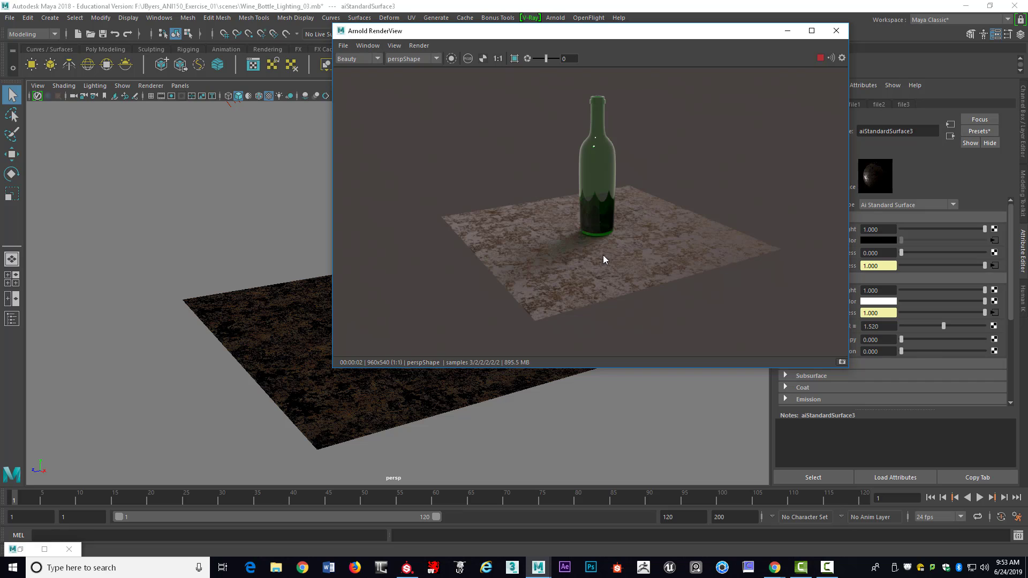
pyautogui.scroll(5, 602, 259)
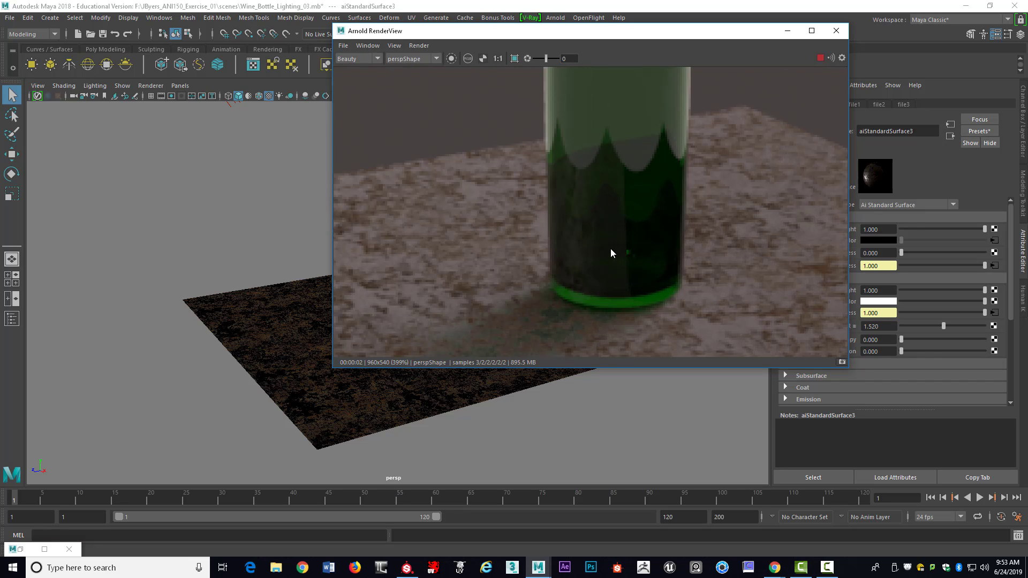
pyautogui.moveTo(610, 248); pyautogui.dragTo(650, 139, button='middle')
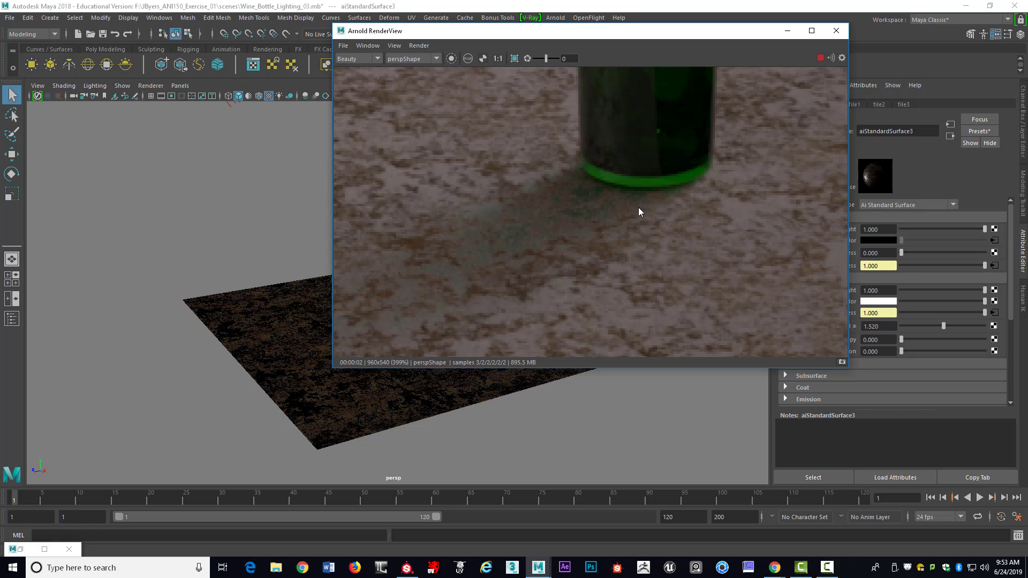
pyautogui.scroll(2, 638, 207)
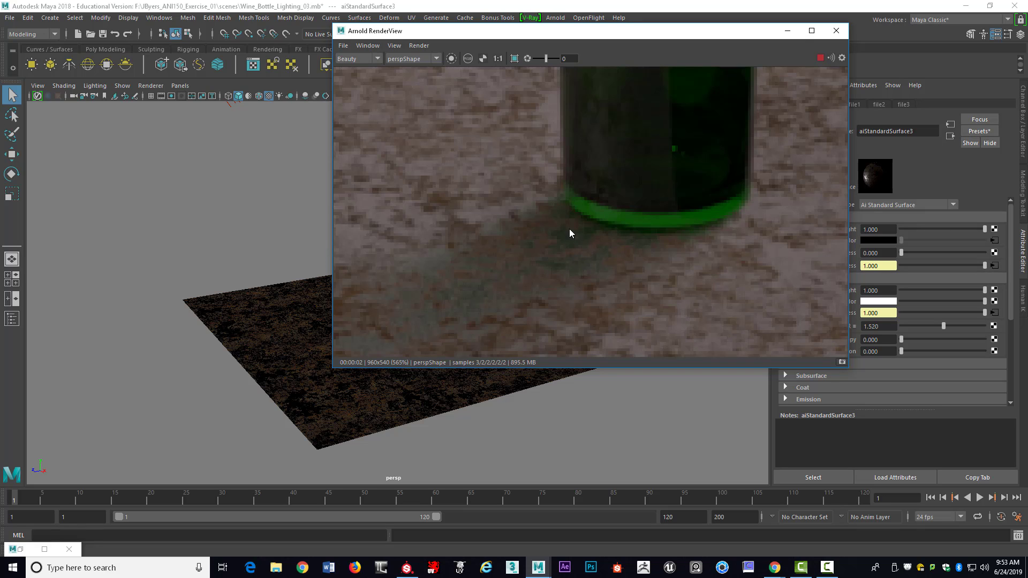
pyautogui.scroll(3, 570, 229)
pyautogui.moveTo(596, 245); pyautogui.dragTo(633, 149, button='middle')
pyautogui.moveTo(575, 309); pyautogui.dragTo(603, 149, button='middle')
pyautogui.moveTo(555, 229); pyautogui.dragTo(583, 190, button='middle')
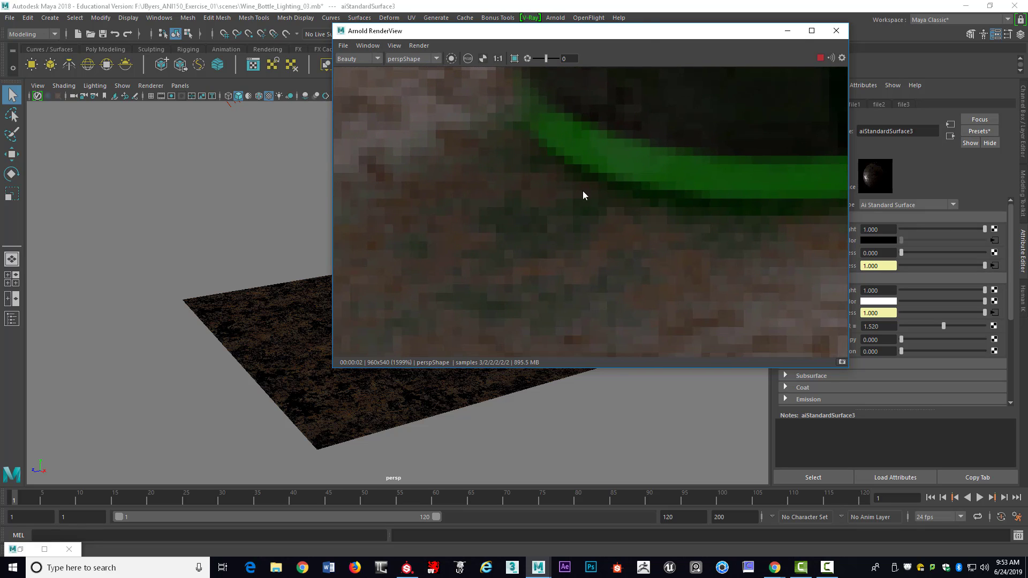
pyautogui.scroll(-2, 645, 196)
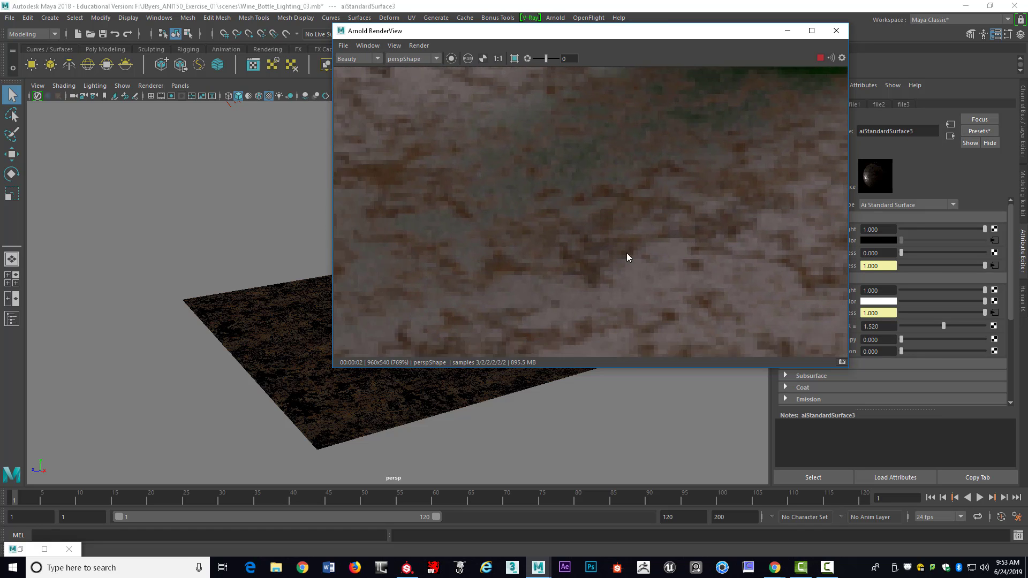
# - Inspect the rendered rusty ground plane around its edges and the bottle, and close the render window
pyautogui.scroll(-2, 627, 254)
pyautogui.moveTo(803, 75); pyautogui.dragTo(783, 238, button='middle')
pyautogui.scroll(-2, 479, 217)
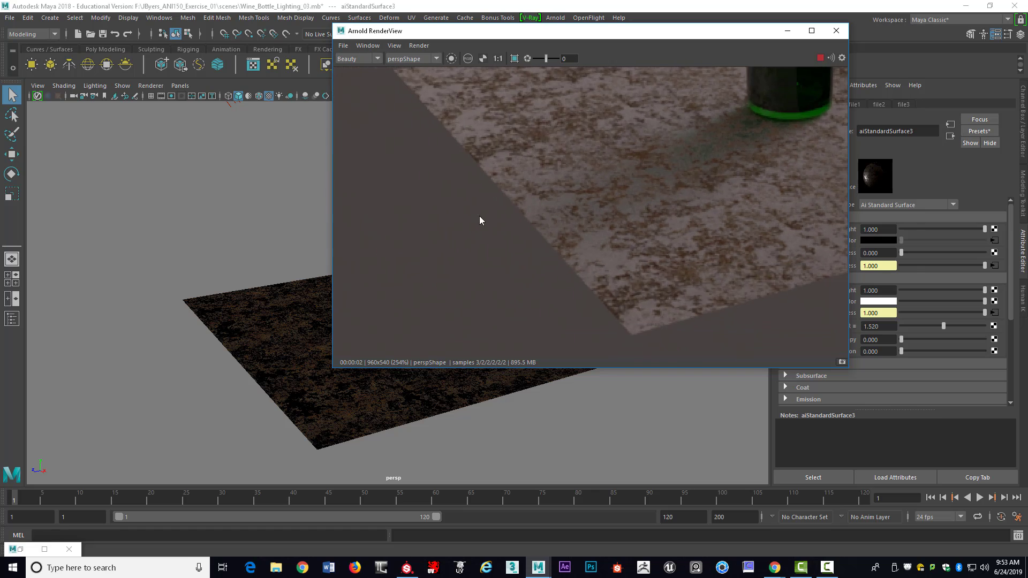
pyautogui.moveTo(824, 80); pyautogui.dragTo(725, 182, button='middle')
pyautogui.scroll(-1, 640, 177)
pyautogui.moveTo(585, 199); pyautogui.dragTo(526, 238, button='middle')
pyautogui.click(837, 32)
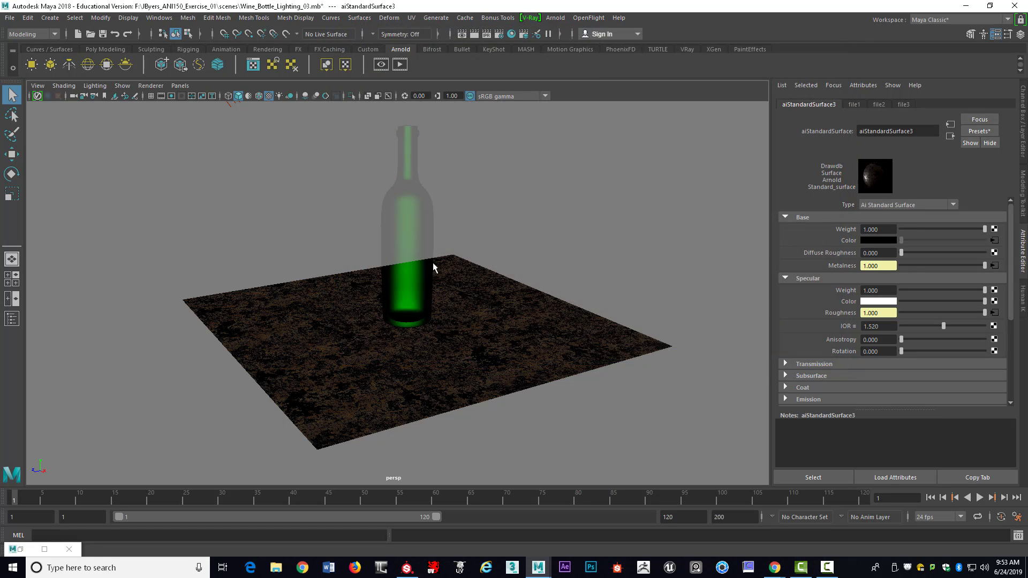
# - Select the Arnold sky dome light surrounding the bottle scene to show its attributes
pyautogui.click(493, 221)
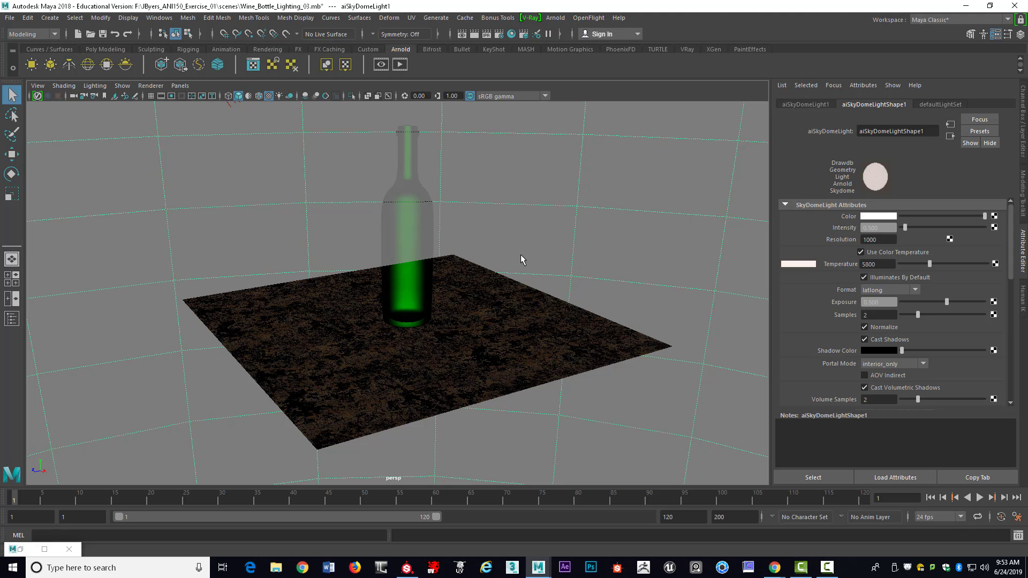
pyautogui.keyDown('alt'); pyautogui.moveTo(581, 217); pyautogui.dragTo(572, 224); pyautogui.keyUp('alt')
pyautogui.keyDown('alt'); pyautogui.moveTo(571, 224); pyautogui.dragTo(593, 218, button='middle'); pyautogui.keyUp('alt')
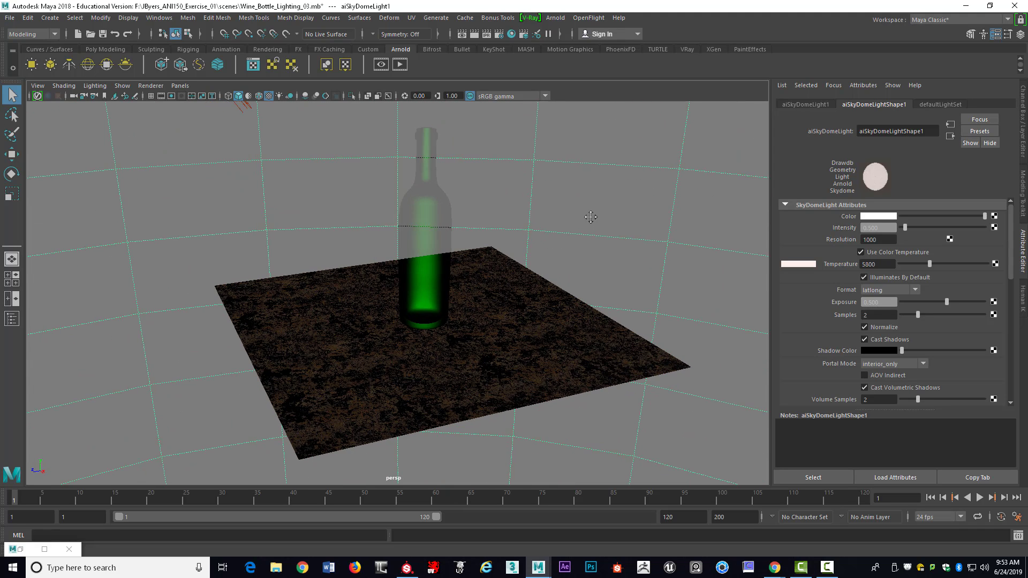
# - Minimize Maya and copy the kiara_6_afternoon_8k HDR file from the desktop
pyautogui.click(966, 6)
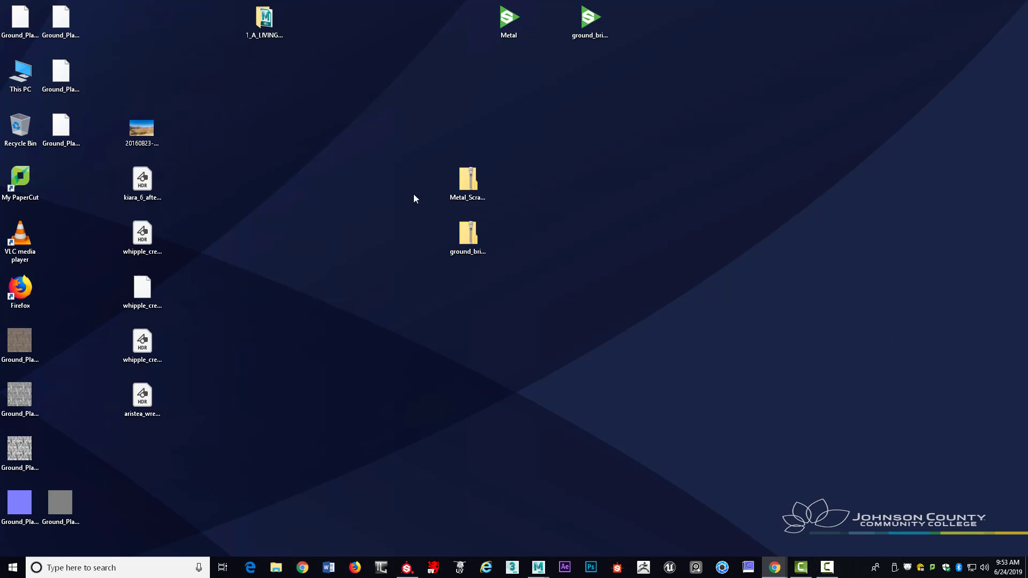
pyautogui.click(145, 181)
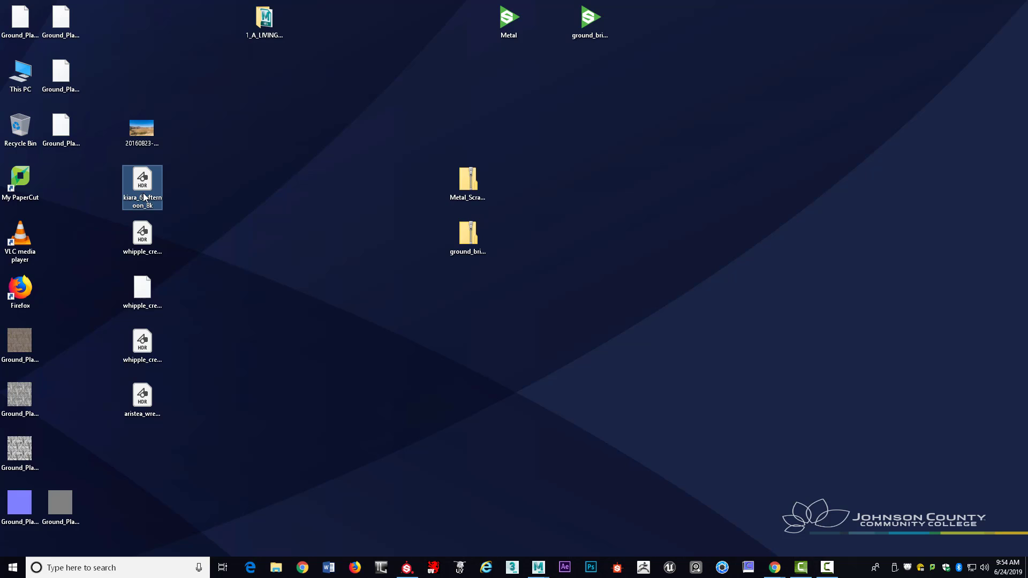
pyautogui.moveTo(140, 192)
pyautogui.keyDown('ctrl'); pyautogui.click(142, 239); pyautogui.keyUp('ctrl')
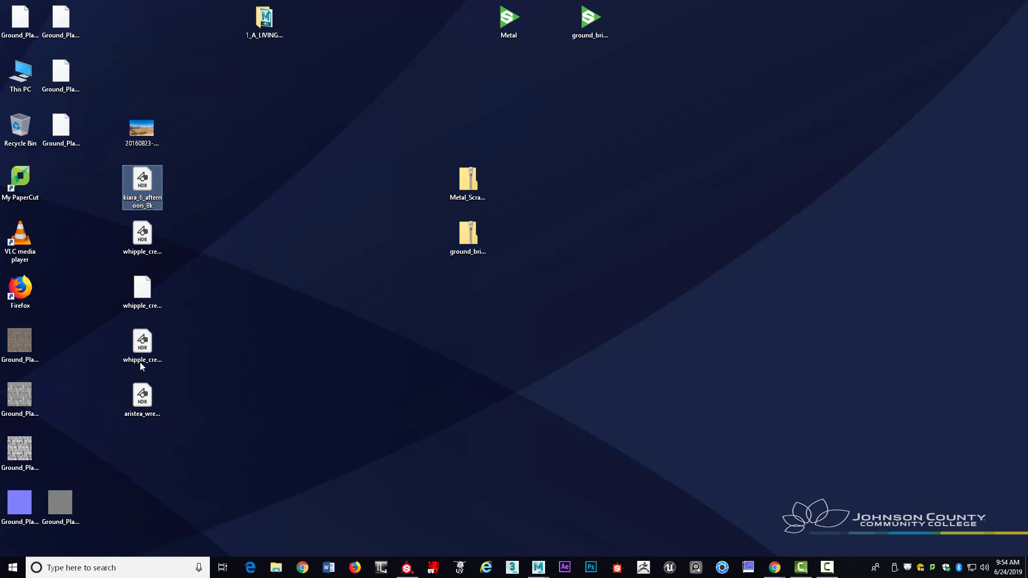
pyautogui.moveTo(143, 397)
pyautogui.rightClick(138, 177)
pyautogui.click(184, 384)
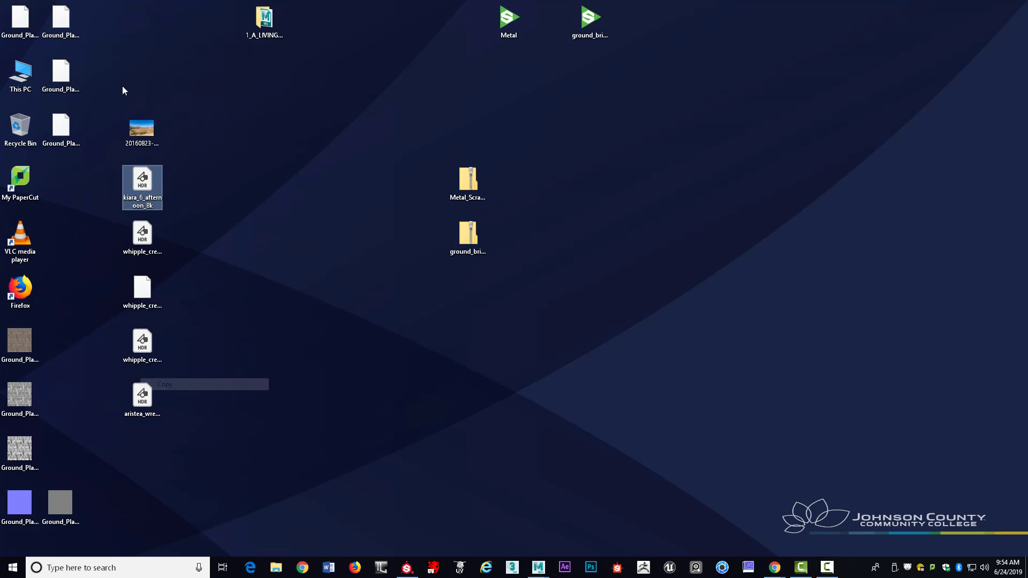
# - Paste the copied HDR file into the project's sourceimages folder on the TERM01 (F:) drive and close the file window
pyautogui.doubleClick(21, 73)
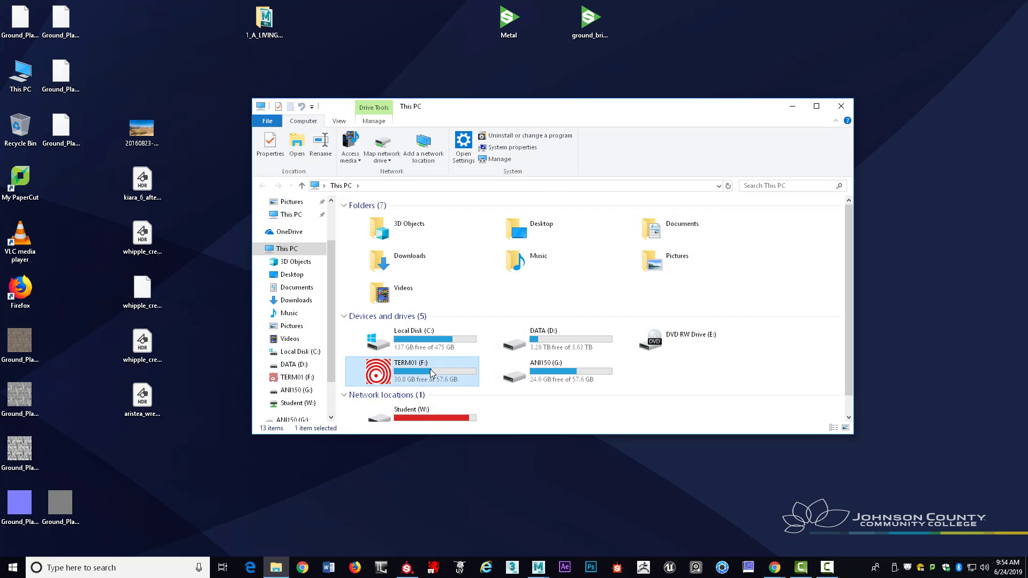
pyautogui.doubleClick(432, 372)
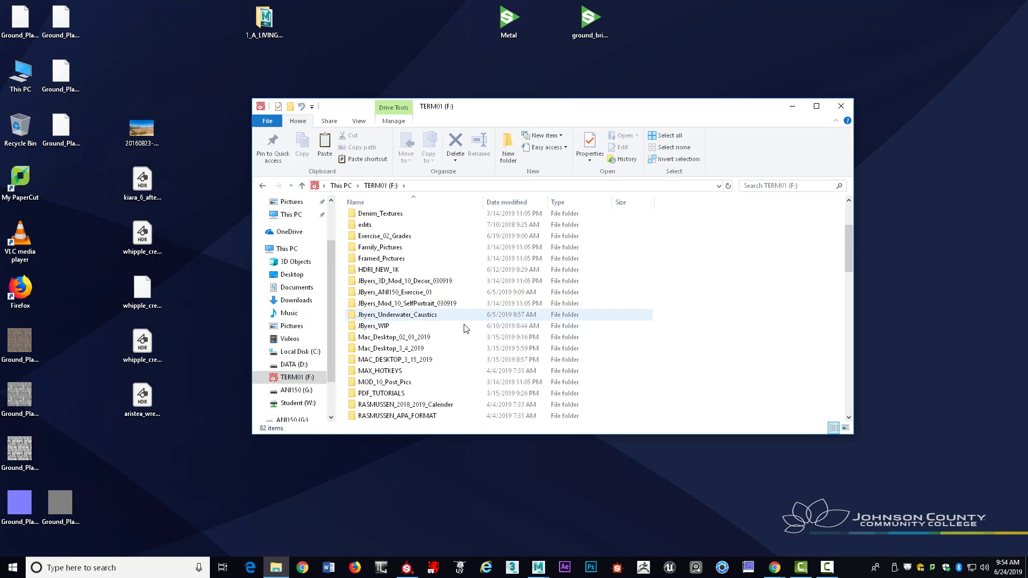
pyautogui.doubleClick(415, 298)
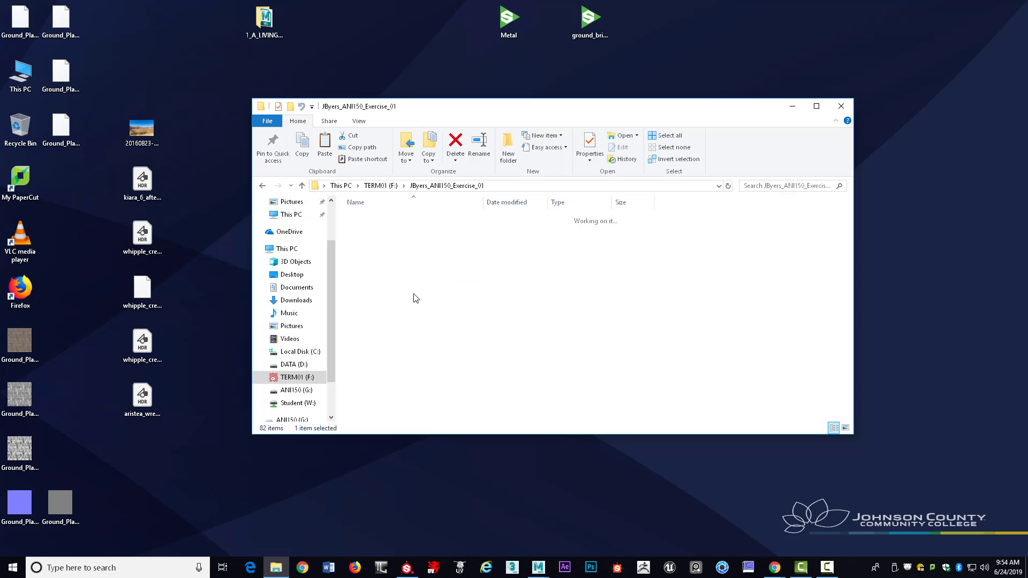
pyautogui.doubleClick(382, 358)
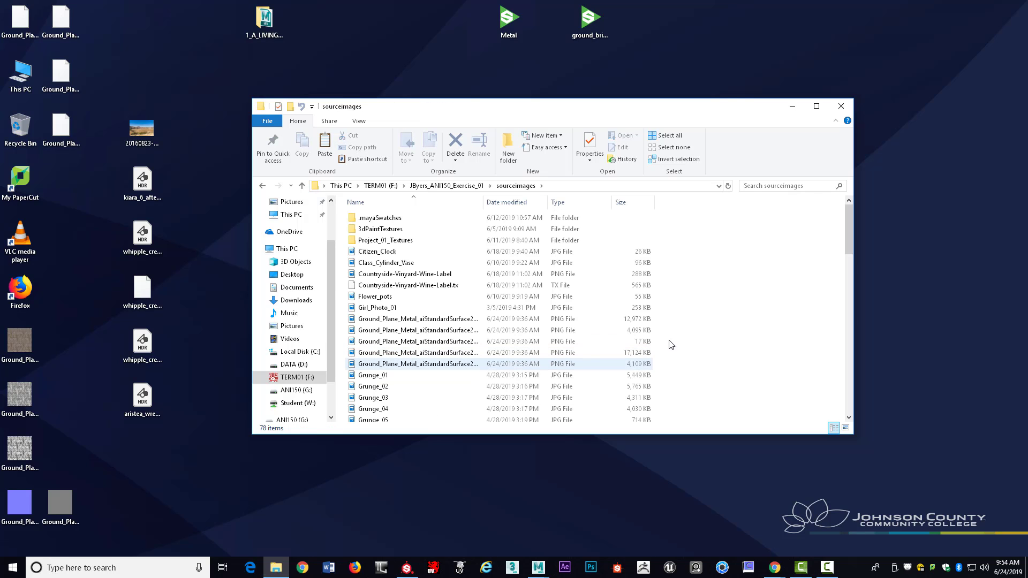
pyautogui.rightClick(744, 317)
pyautogui.click(770, 391)
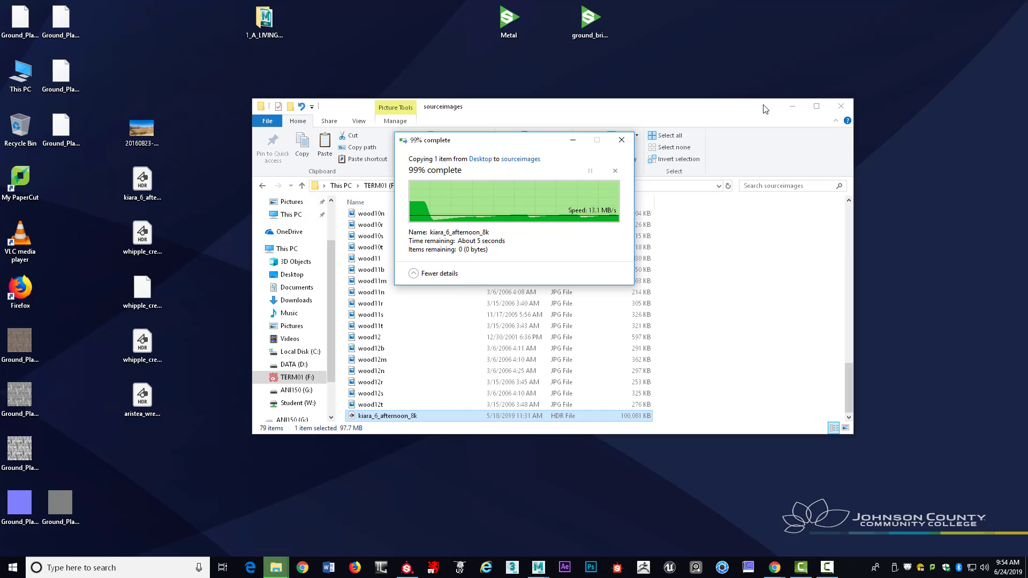
pyautogui.click(840, 107)
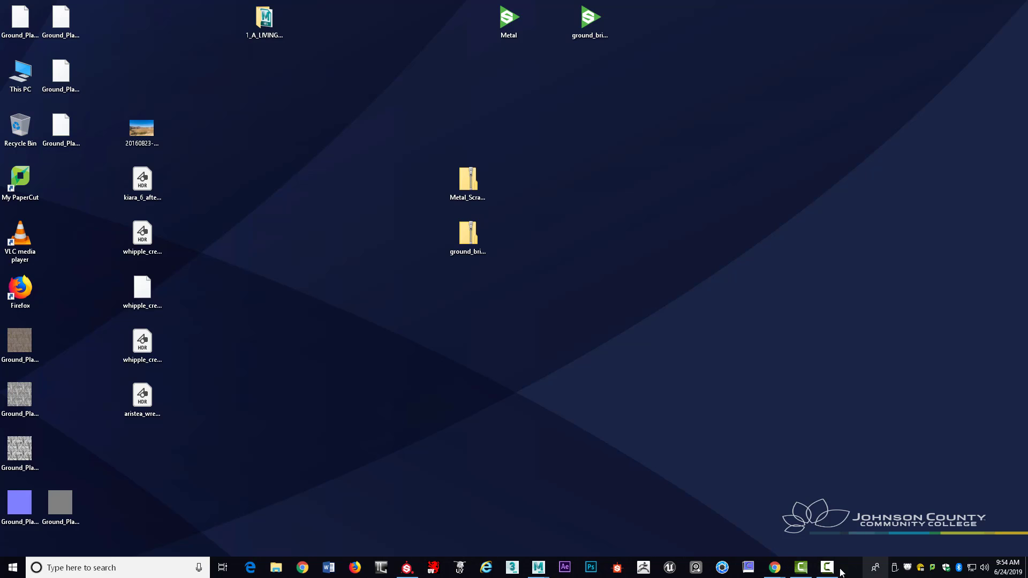
# - Return to Maya, minimize the Hypershade, and connect a 2D File texture to the sky dome light's color
pyautogui.moveTo(539, 569)
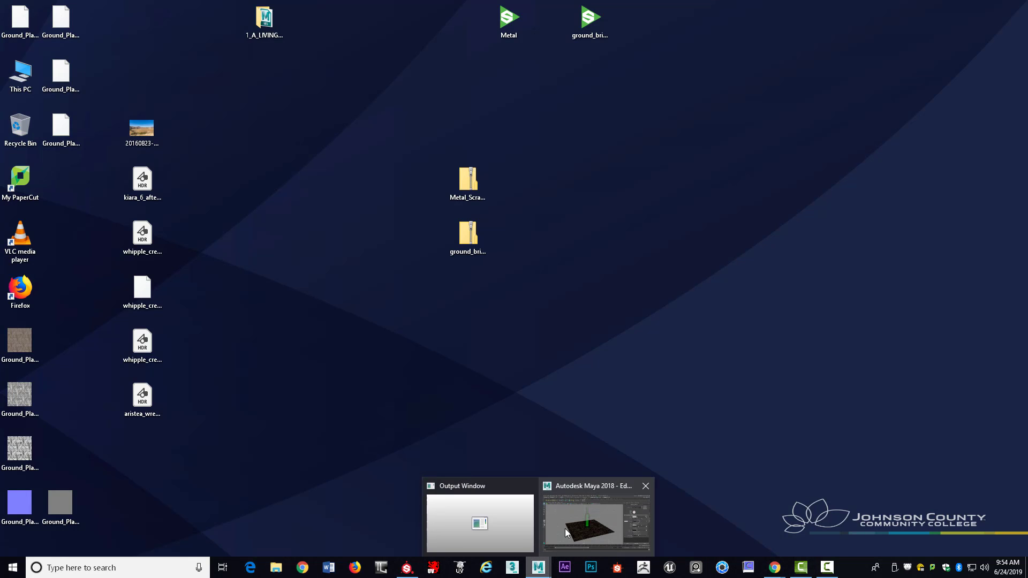
pyautogui.click(565, 528)
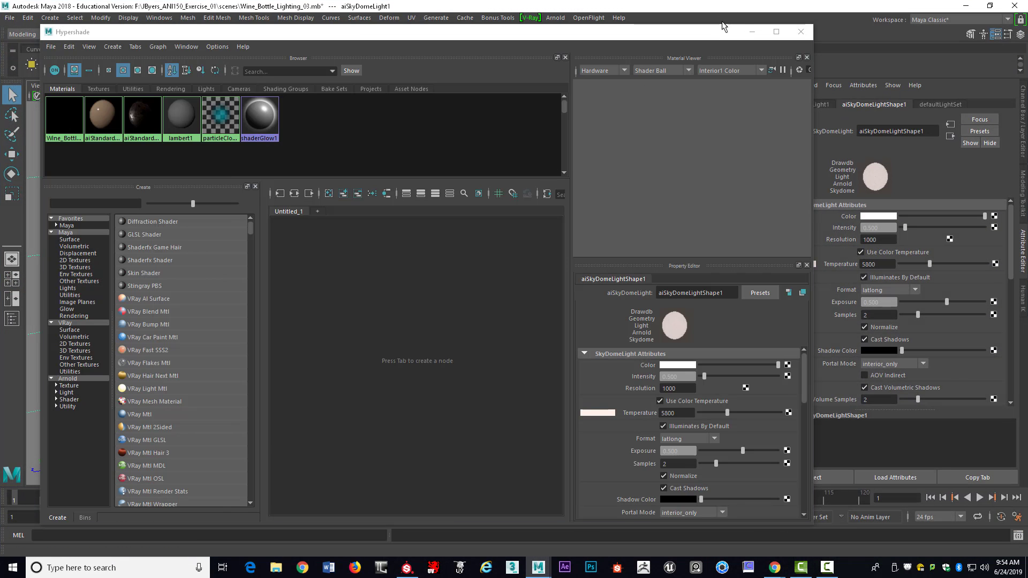
pyautogui.click(752, 33)
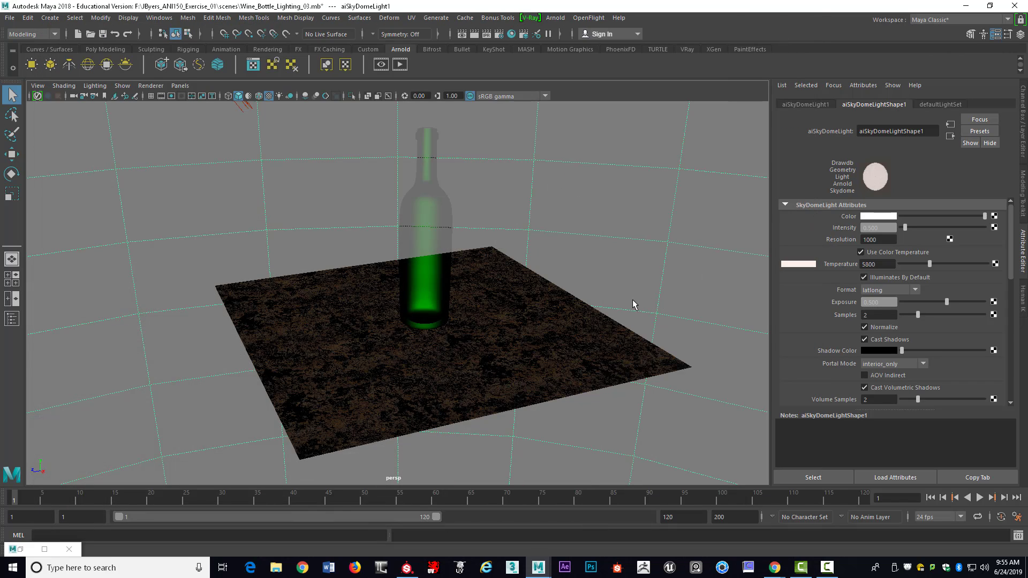
pyautogui.scroll(5, 634, 287)
pyautogui.scroll(-7, 634, 287)
pyautogui.scroll(1, 634, 287)
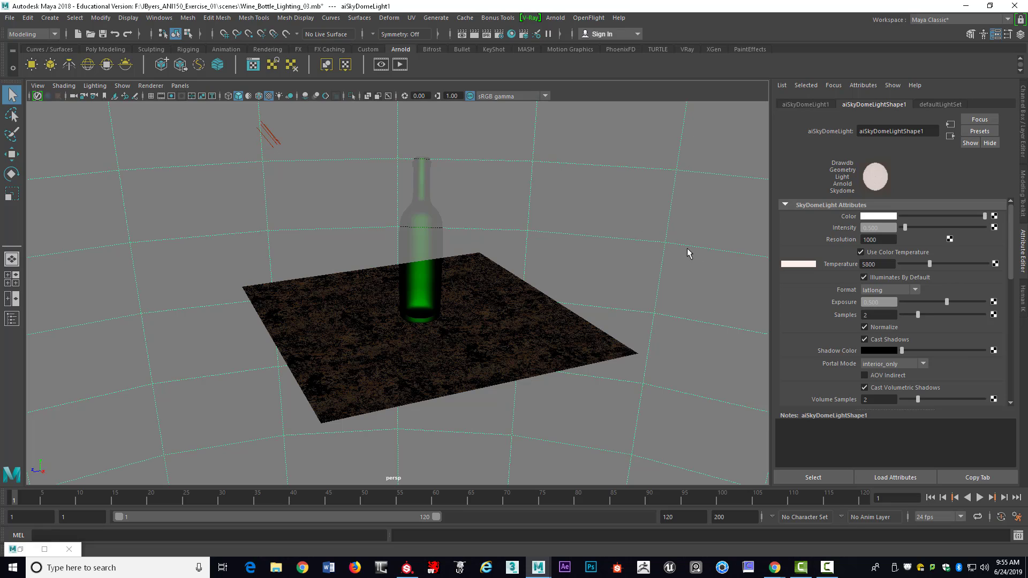
pyautogui.click(994, 216)
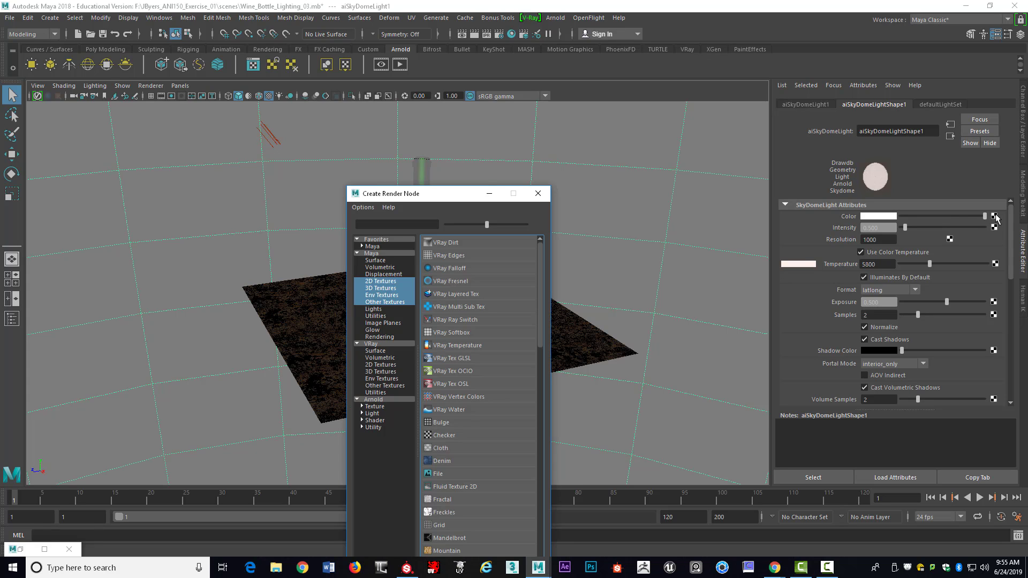
pyautogui.click(381, 281)
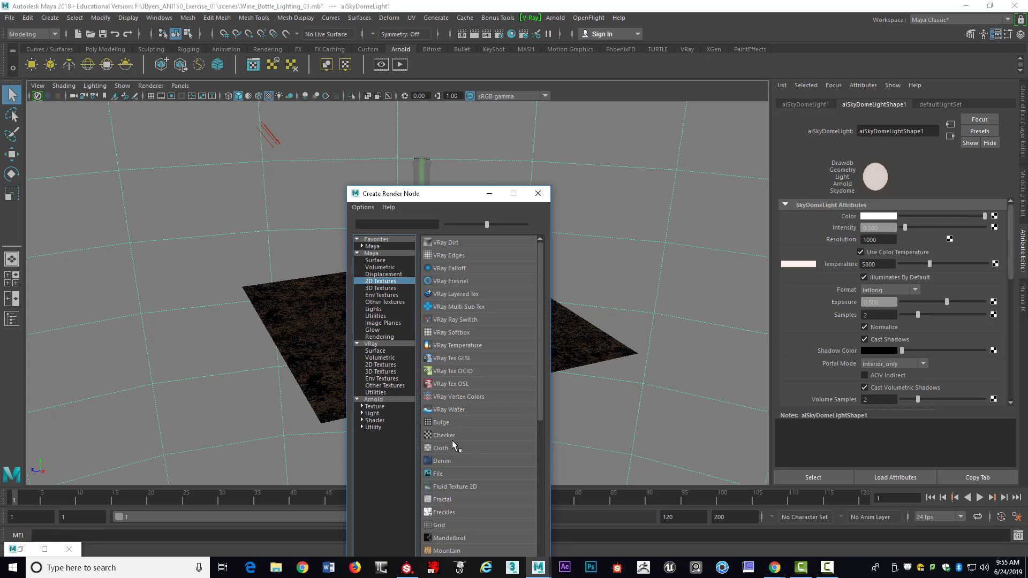
pyautogui.click(437, 473)
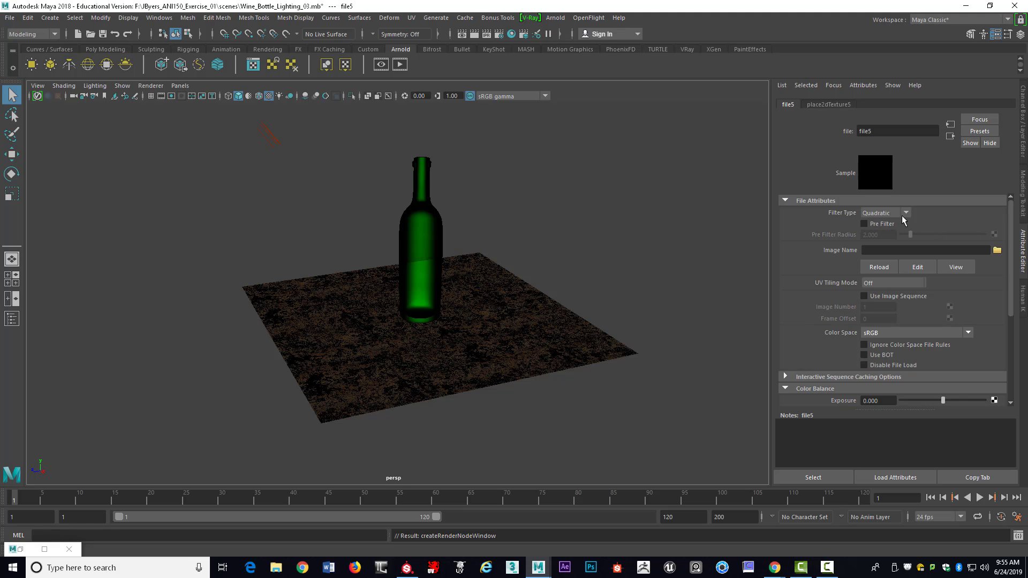
# - Set the file texture's filter type to Off and load kiara_6_afternoon_8k.hdr from the desktop as its image
pyautogui.click(900, 215)
pyautogui.click(866, 224)
pyautogui.click(997, 251)
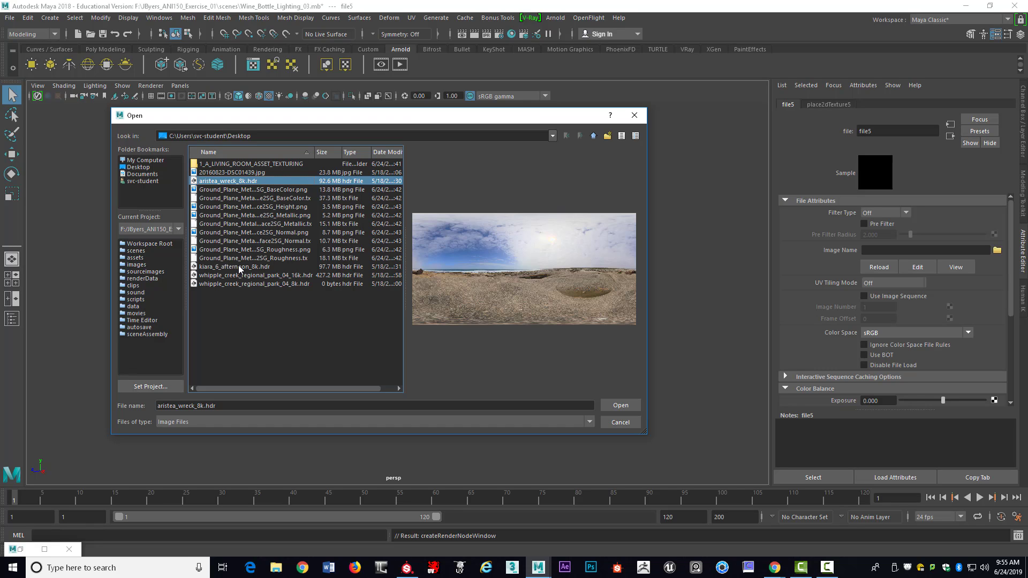
pyautogui.click(239, 267)
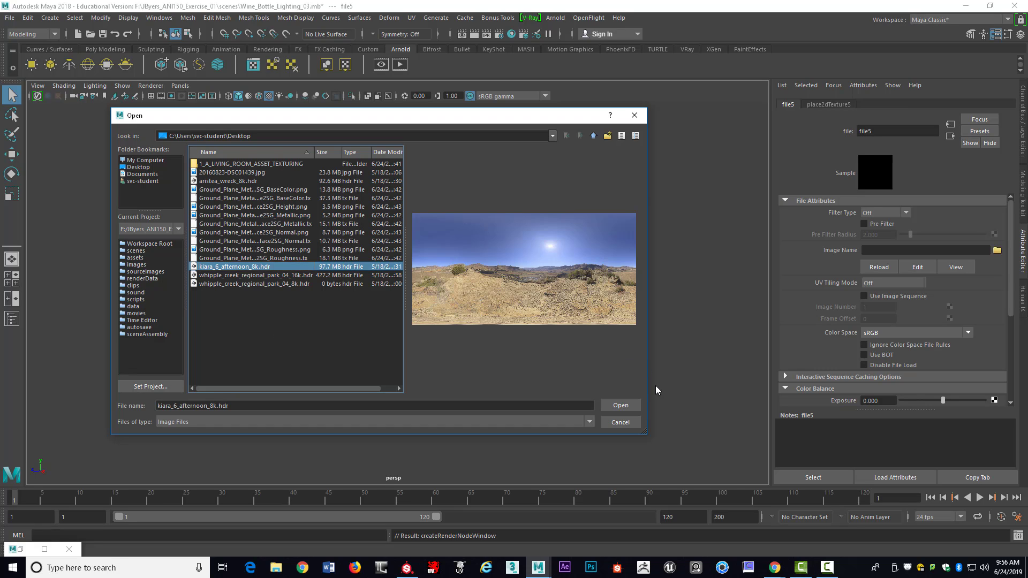
pyautogui.click(621, 405)
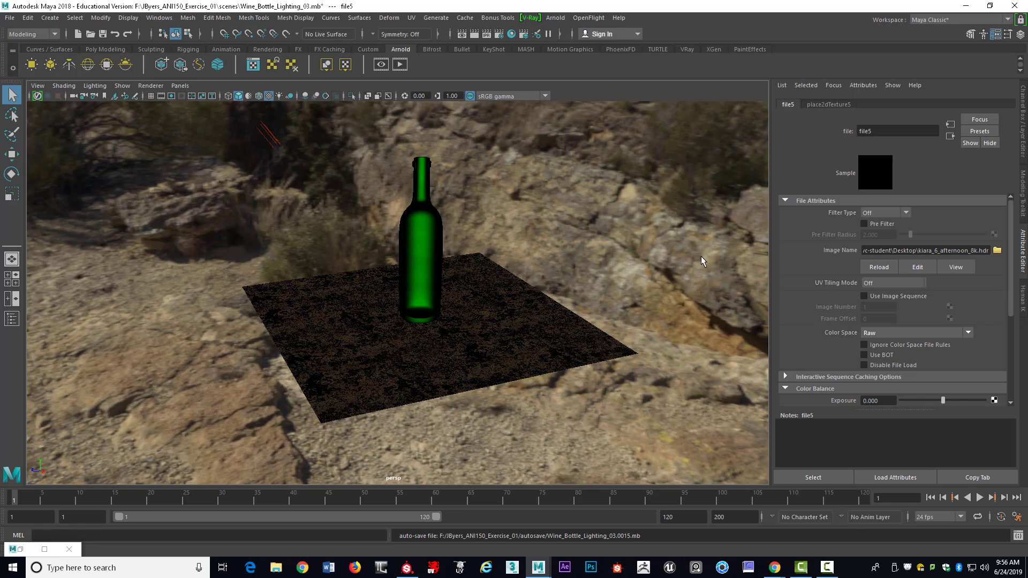
# - Select the sky dome light and examine the HDR environment around the bottle and ground plane
pyautogui.click(607, 258)
pyautogui.scroll(-5, 607, 258)
pyautogui.scroll(-10, 607, 260)
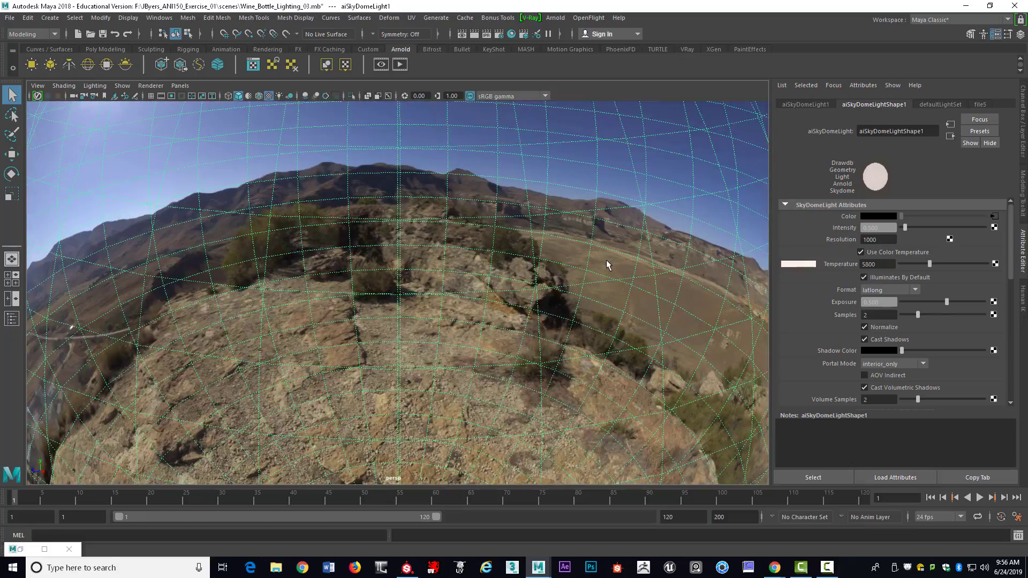
pyautogui.keyDown('alt'); pyautogui.moveTo(606, 259); pyautogui.dragTo(365, 306); pyautogui.keyUp('alt')
pyautogui.scroll(3, 363, 310)
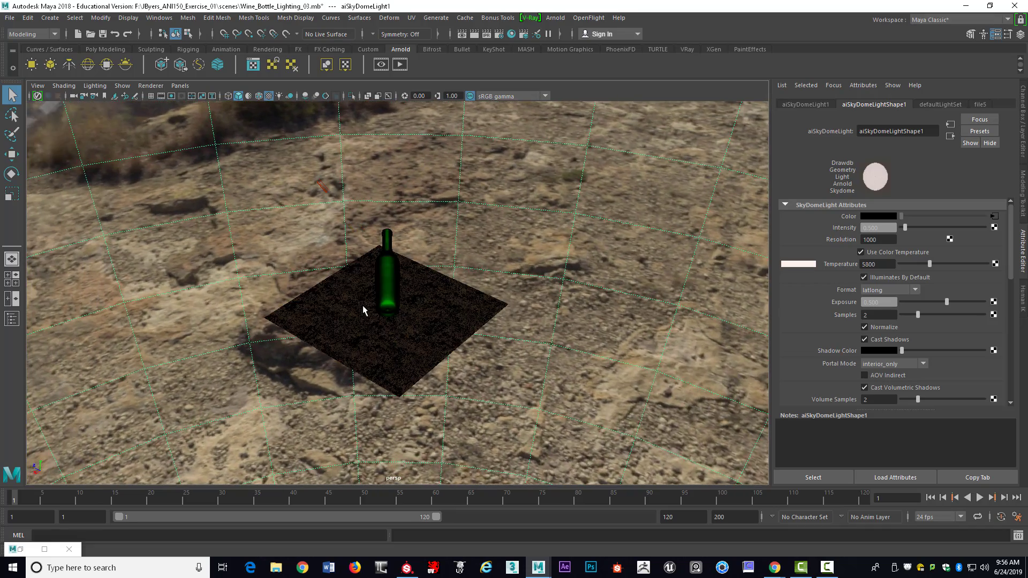
pyautogui.scroll(-5, 380, 254)
pyautogui.scroll(4, 402, 292)
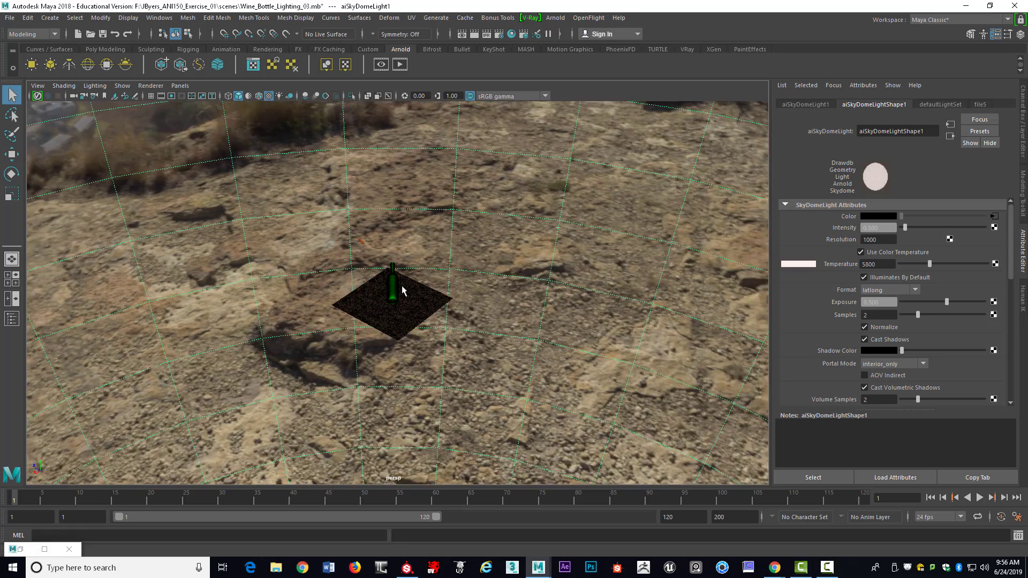
# - Select the directional light near the bottle and scale it up uniformly until it extends beyond the sky dome
pyautogui.click(334, 205)
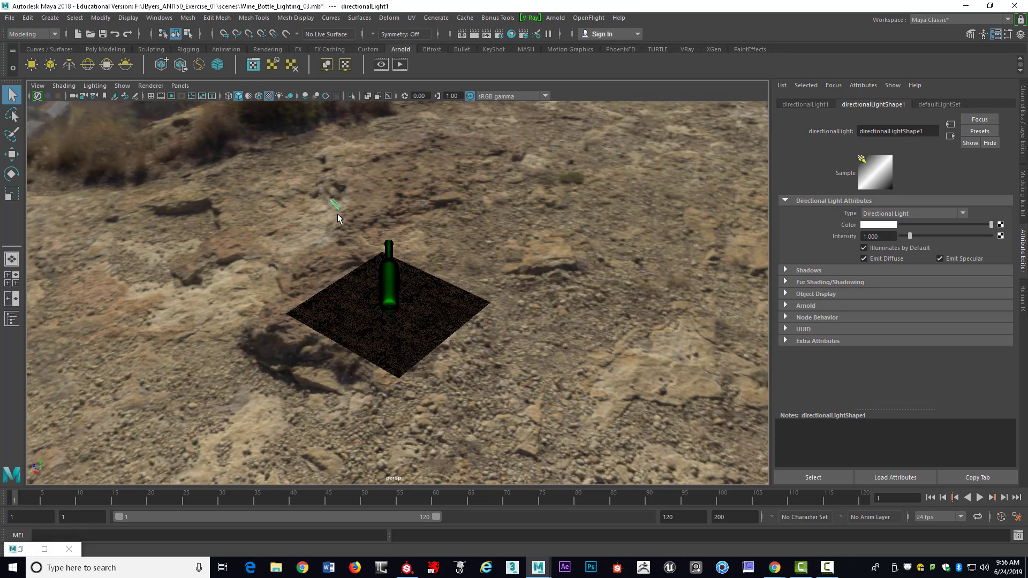
pyautogui.press('r')
pyautogui.scroll(-10, 442, 301)
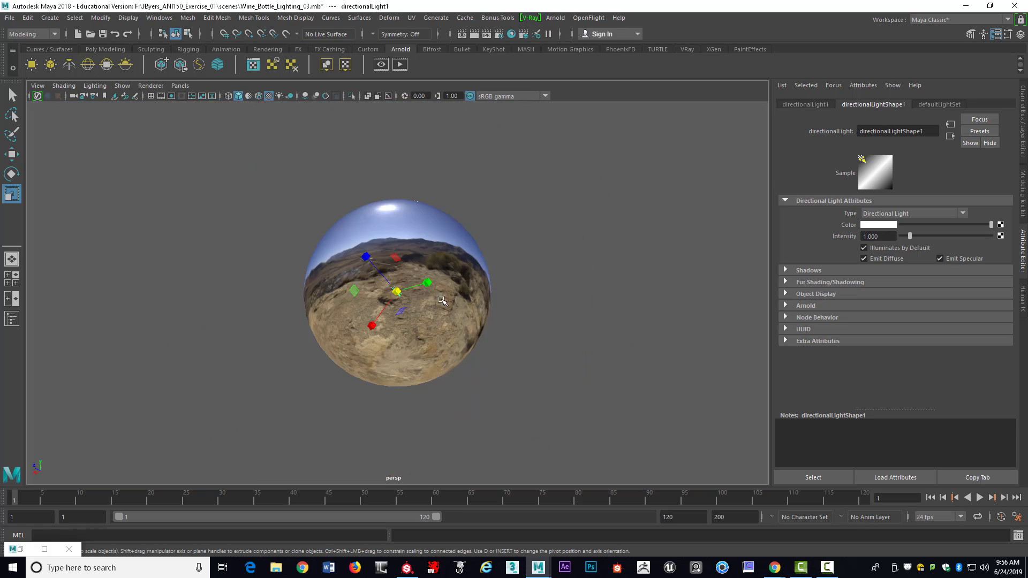
pyautogui.scroll(3, 423, 298)
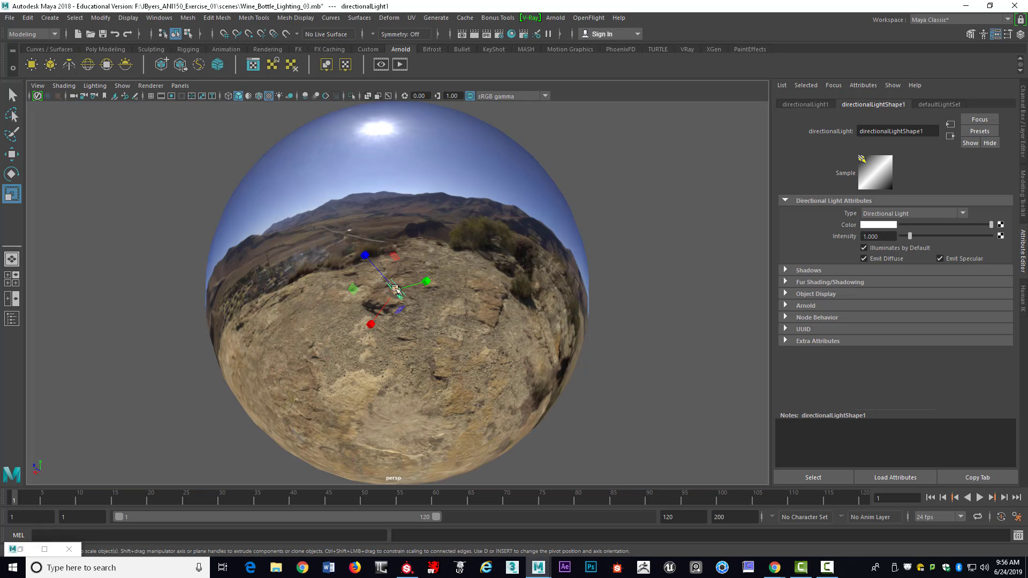
pyautogui.moveTo(396, 289); pyautogui.dragTo(372, 297)
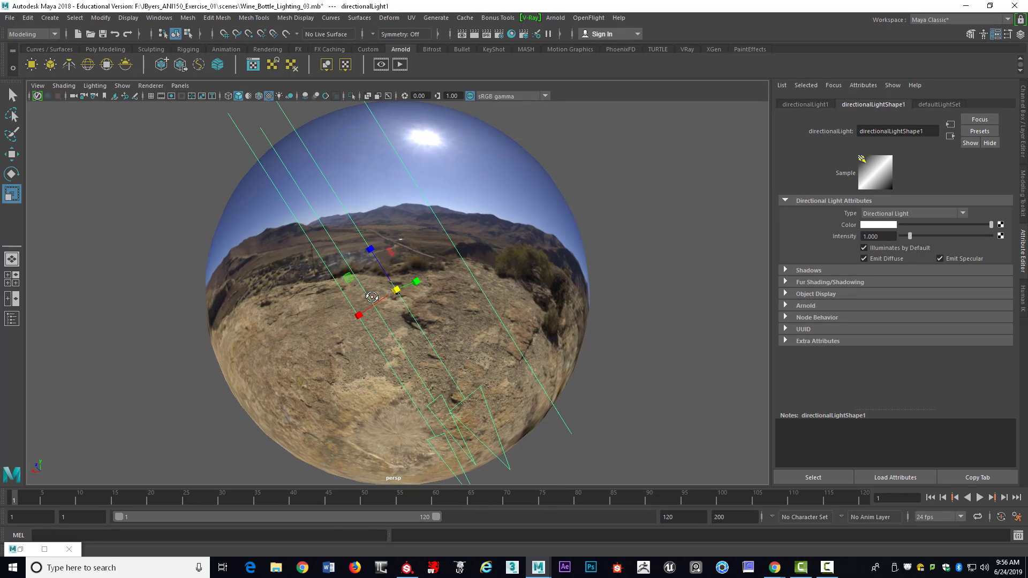
# - Rotate the directional light to follow the direction of the sun in the HDR sky, and check the bottle up close
pyautogui.press('e')
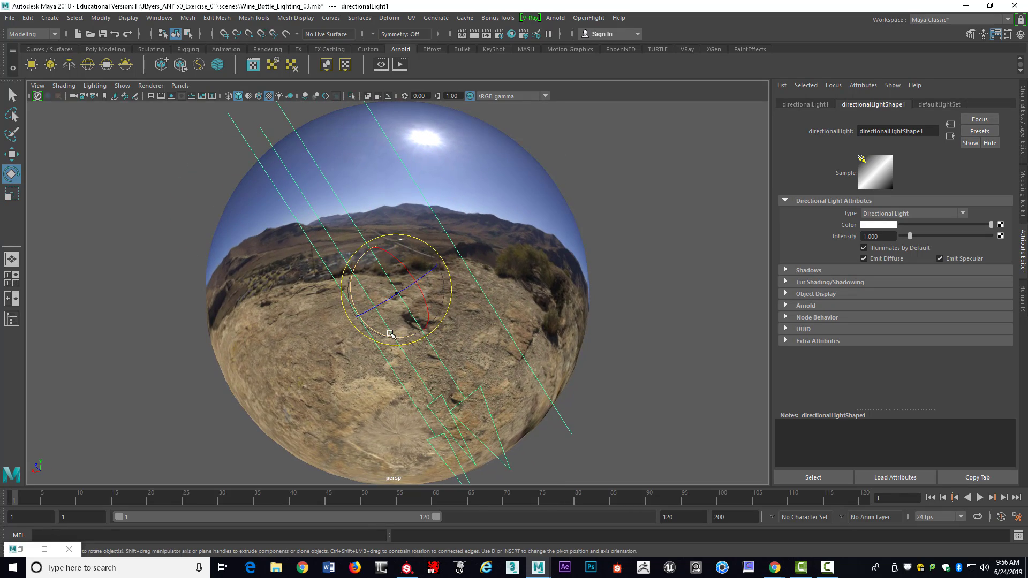
pyautogui.moveTo(391, 333); pyautogui.dragTo(349, 328)
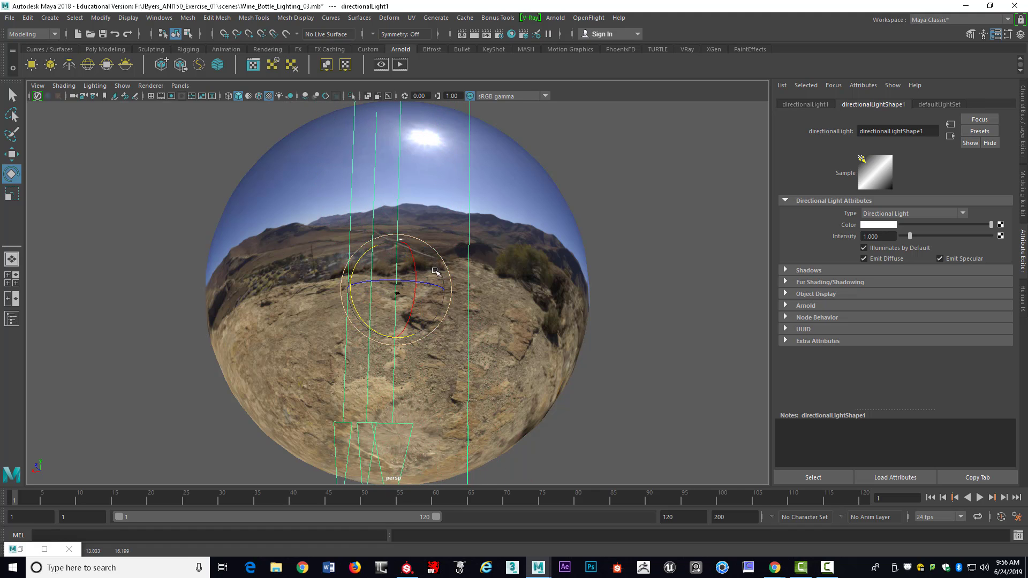
pyautogui.moveTo(415, 266); pyautogui.dragTo(415, 261)
pyautogui.keyDown('alt'); pyautogui.moveTo(392, 299); pyautogui.dragTo(342, 262); pyautogui.keyUp('alt')
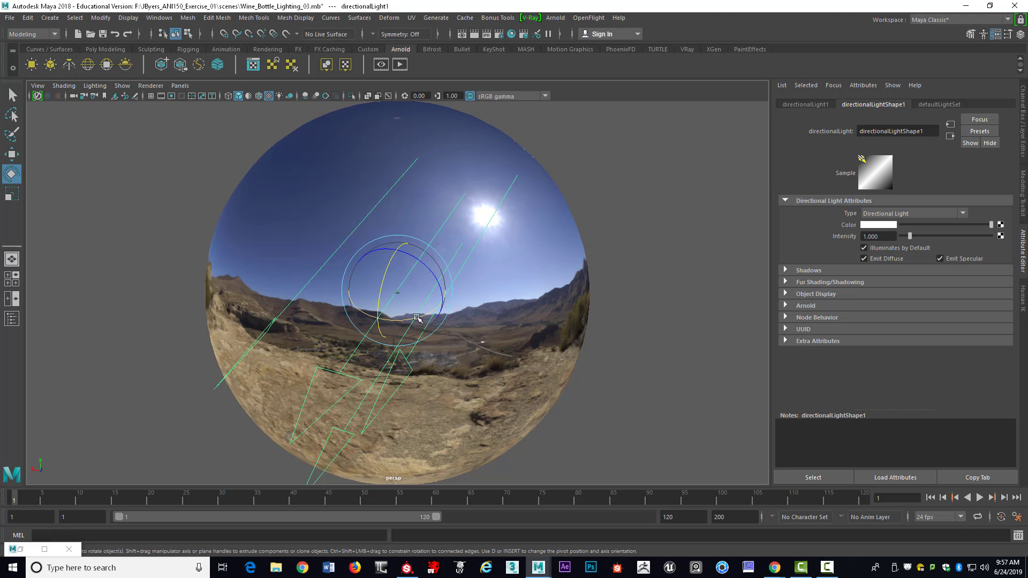
pyautogui.moveTo(417, 317); pyautogui.dragTo(463, 355)
pyautogui.scroll(10, 464, 355)
pyautogui.scroll(10, 464, 355)
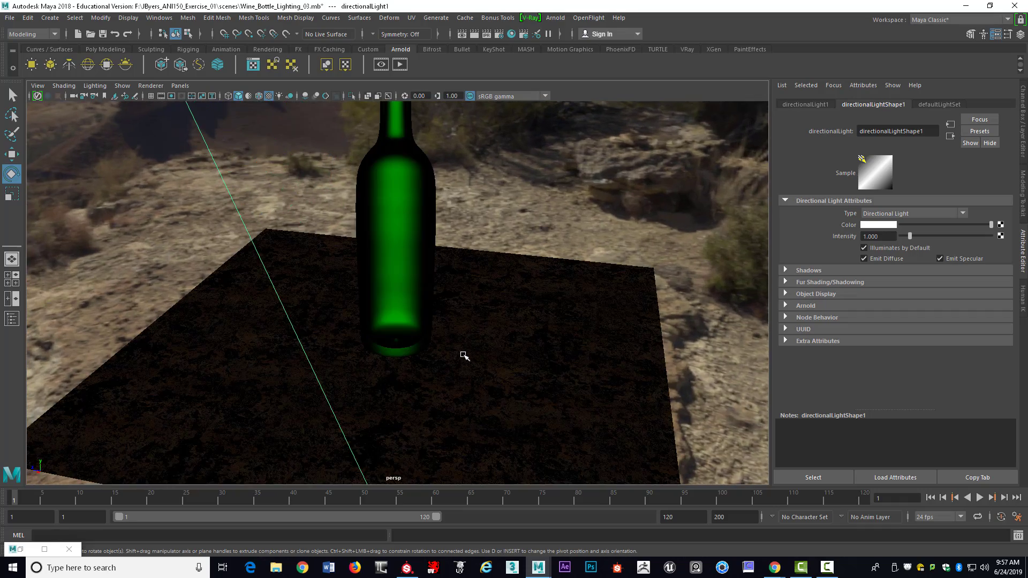
# - Examine the bottle and ground plane against the HDR surroundings, comparing the directional light's angle with the sun in the sky
pyautogui.scroll(-8, 507, 356)
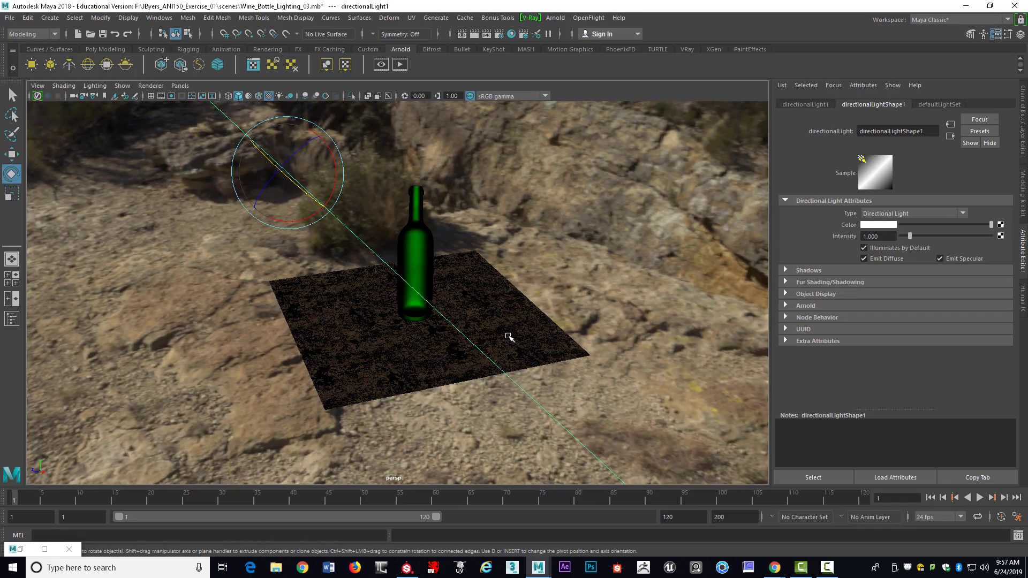
pyautogui.keyDown('alt'); pyautogui.moveTo(505, 287); pyautogui.dragTo(480, 310, button='middle'); pyautogui.keyUp('alt')
pyautogui.scroll(-5, 480, 310)
pyautogui.scroll(10, 480, 310)
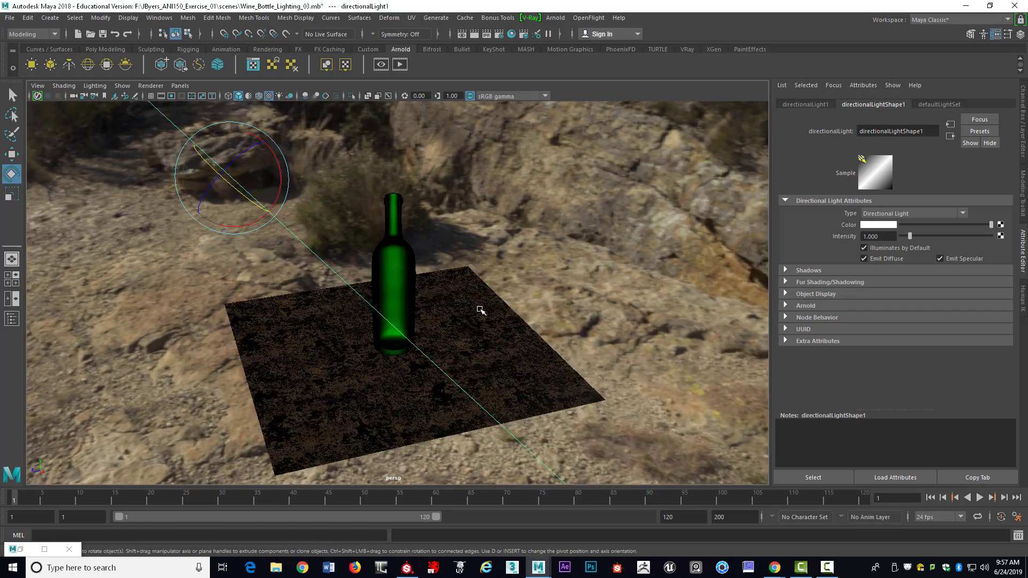
pyautogui.keyDown('alt'); pyautogui.moveTo(477, 309); pyautogui.dragTo(367, 299); pyautogui.keyUp('alt')
pyautogui.scroll(-15, 367, 299)
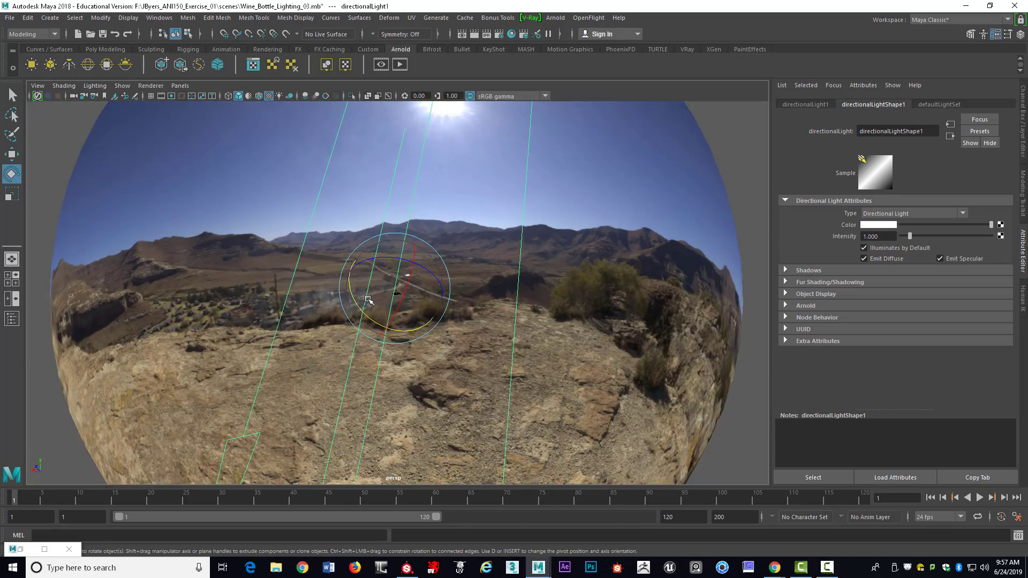
pyautogui.scroll(3, 368, 300)
pyautogui.scroll(10, 367, 299)
pyautogui.keyDown('alt'); pyautogui.moveTo(368, 299); pyautogui.dragTo(452, 271); pyautogui.keyUp('alt')
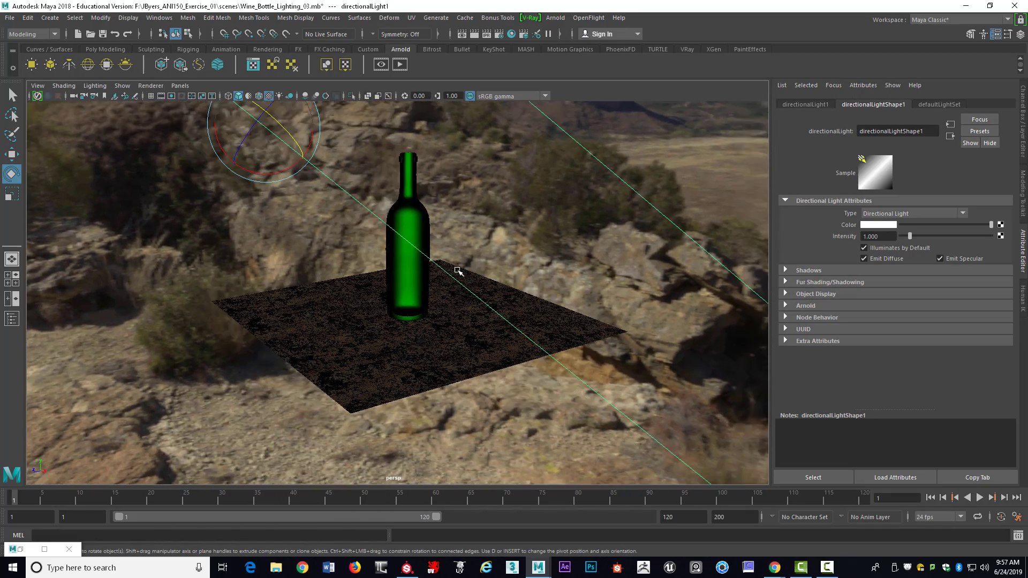
# - Scale the directional light down uniformly until it is a small icon near the bottle, well inside the sky dome
pyautogui.scroll(-3, 423, 239)
pyautogui.press('f')
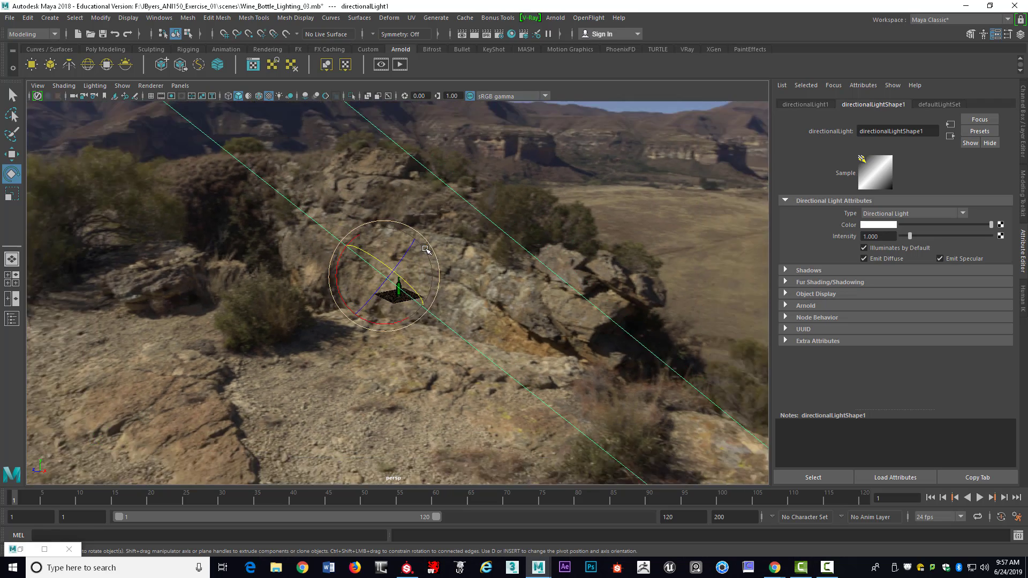
pyautogui.scroll(-5, 466, 258)
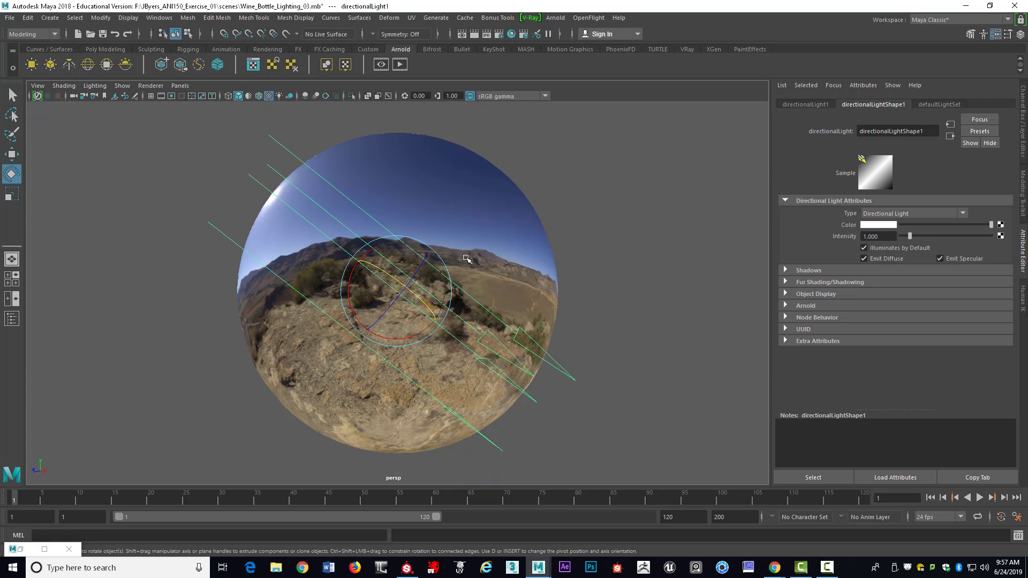
pyautogui.press('r')
pyautogui.moveTo(396, 291); pyautogui.dragTo(128, 300)
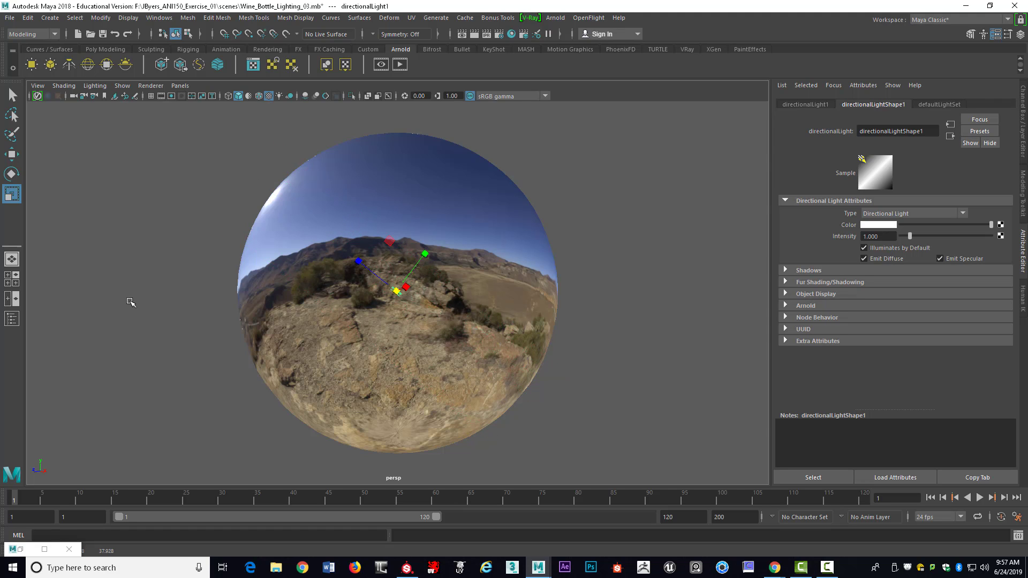
pyautogui.press('f')
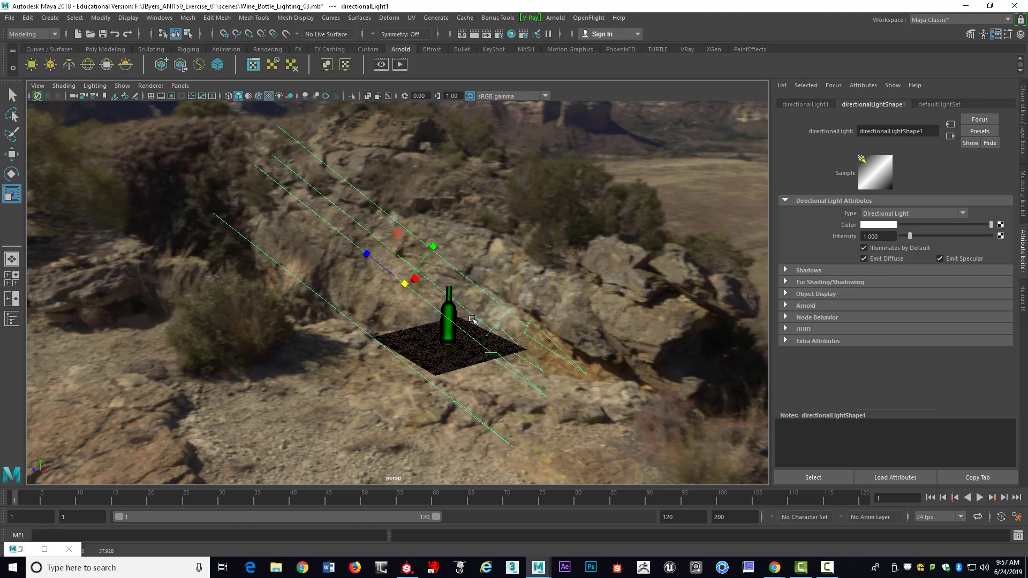
pyautogui.moveTo(405, 284); pyautogui.dragTo(157, 254)
# - Turn off Illuminates by Default for the directional light and expand its Arnold attributes
pyautogui.keyDown('alt'); pyautogui.moveTo(347, 287); pyautogui.dragTo(358, 302); pyautogui.keyUp('alt')
pyautogui.keyDown('alt'); pyautogui.moveTo(358, 302); pyautogui.dragTo(416, 288, button='right'); pyautogui.keyUp('alt')
pyautogui.keyDown('alt'); pyautogui.moveTo(415, 289); pyautogui.dragTo(385, 234, button='middle'); pyautogui.keyUp('alt')
pyautogui.keyDown('alt'); pyautogui.moveTo(385, 233); pyautogui.dragTo(387, 246); pyautogui.keyUp('alt')
pyautogui.keyDown('alt'); pyautogui.moveTo(387, 246); pyautogui.dragTo(432, 245, button='right'); pyautogui.keyUp('alt')
pyautogui.keyDown('alt'); pyautogui.moveTo(431, 245); pyautogui.dragTo(408, 283, button='middle'); pyautogui.keyUp('alt')
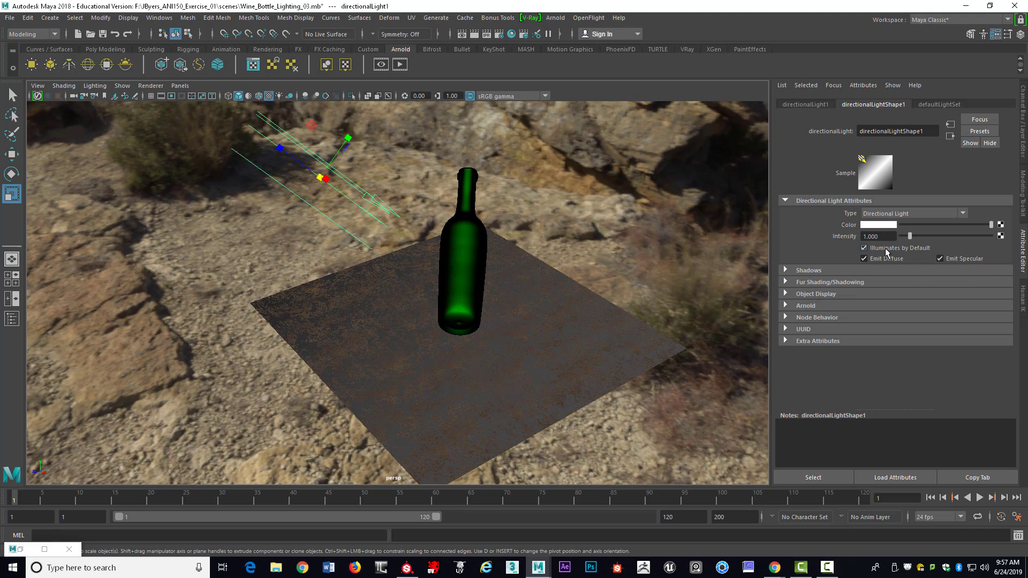
pyautogui.click(863, 248)
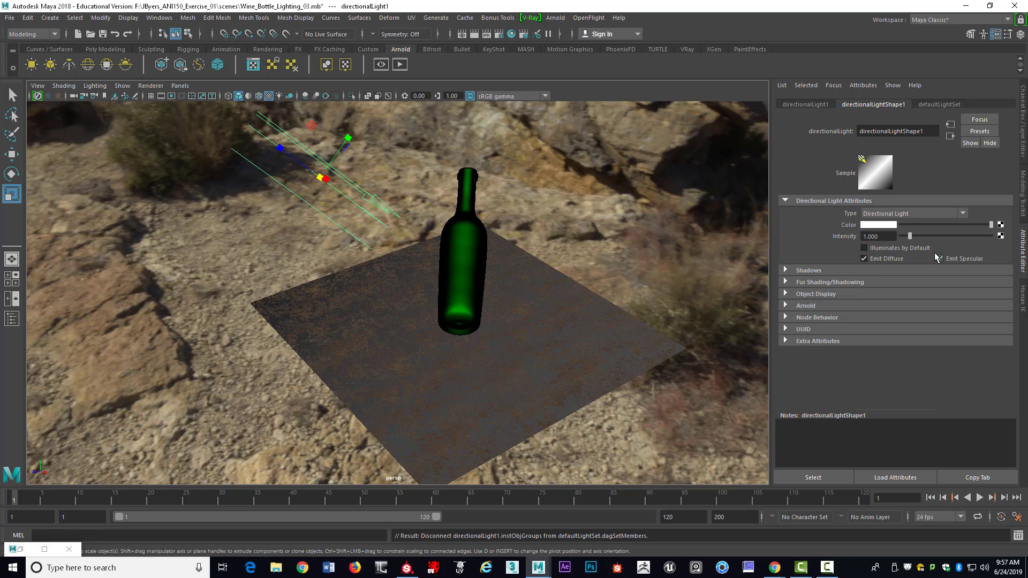
pyautogui.click(785, 305)
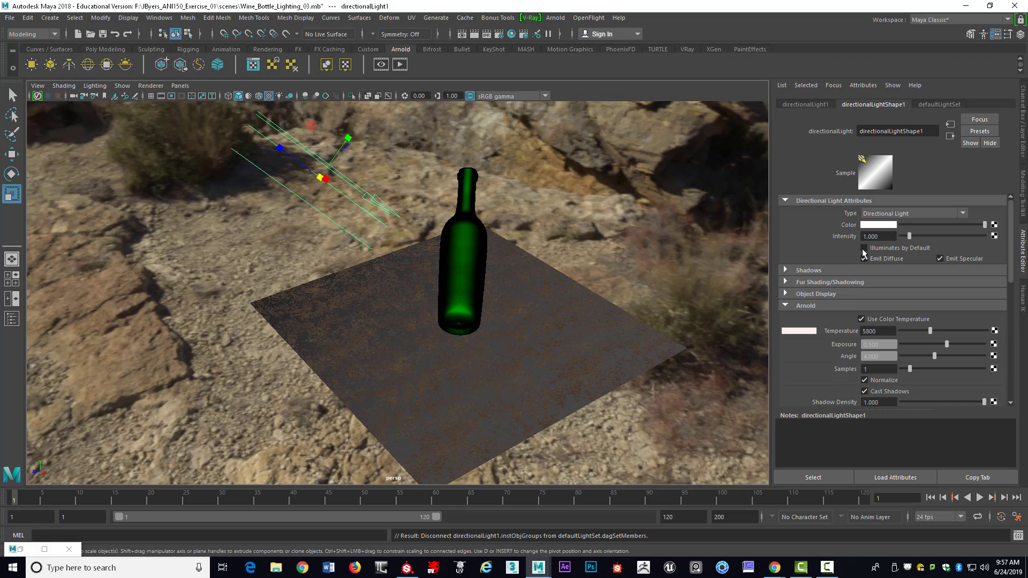
# - Select the sky dome light, compose a view of the bottle and ground plane, and render the current frame to check the lighting
pyautogui.keyDown('alt'); pyautogui.moveTo(580, 298); pyautogui.dragTo(645, 210); pyautogui.keyUp('alt')
pyautogui.click(646, 210)
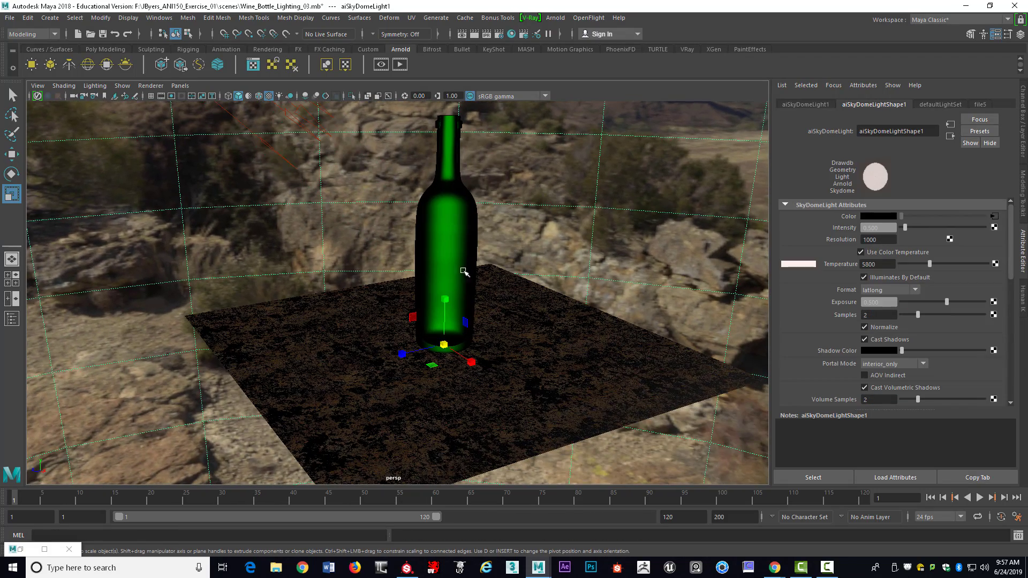
pyautogui.keyDown('alt'); pyautogui.moveTo(636, 240); pyautogui.dragTo(615, 240, button='middle'); pyautogui.keyUp('alt')
pyautogui.keyDown('alt'); pyautogui.moveTo(615, 240); pyautogui.dragTo(581, 234); pyautogui.keyUp('alt')
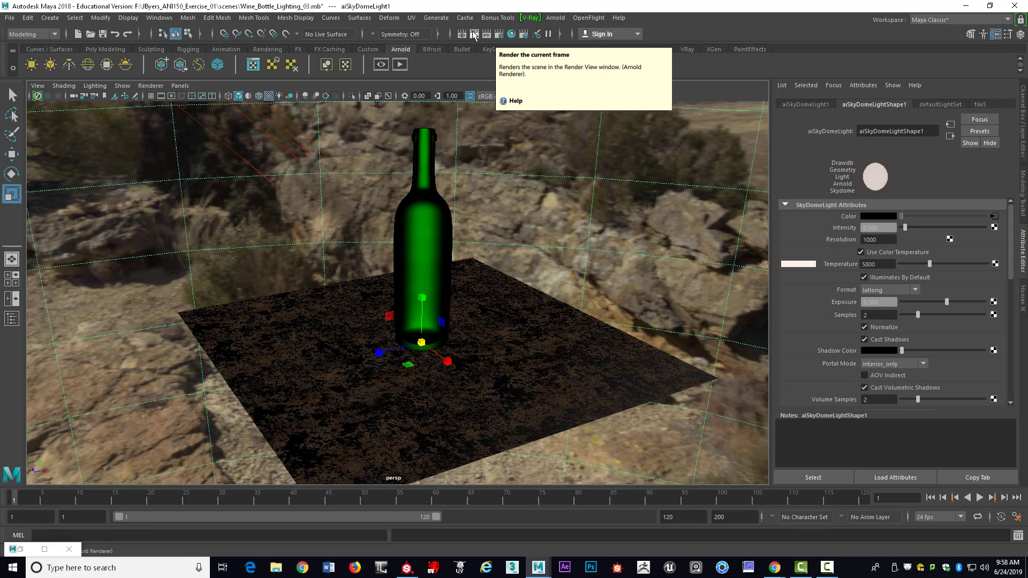
pyautogui.click(474, 35)
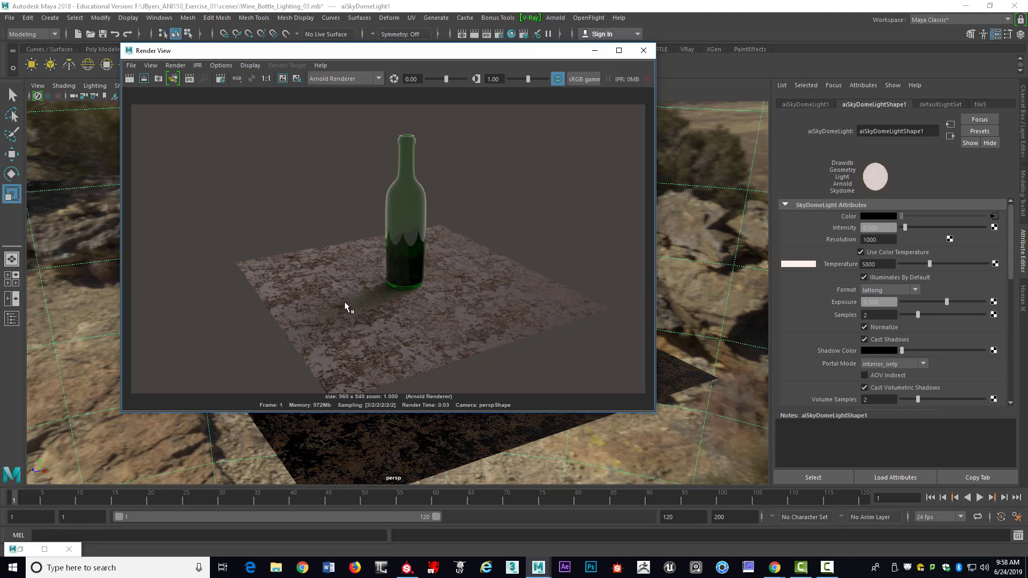
pyautogui.click(644, 50)
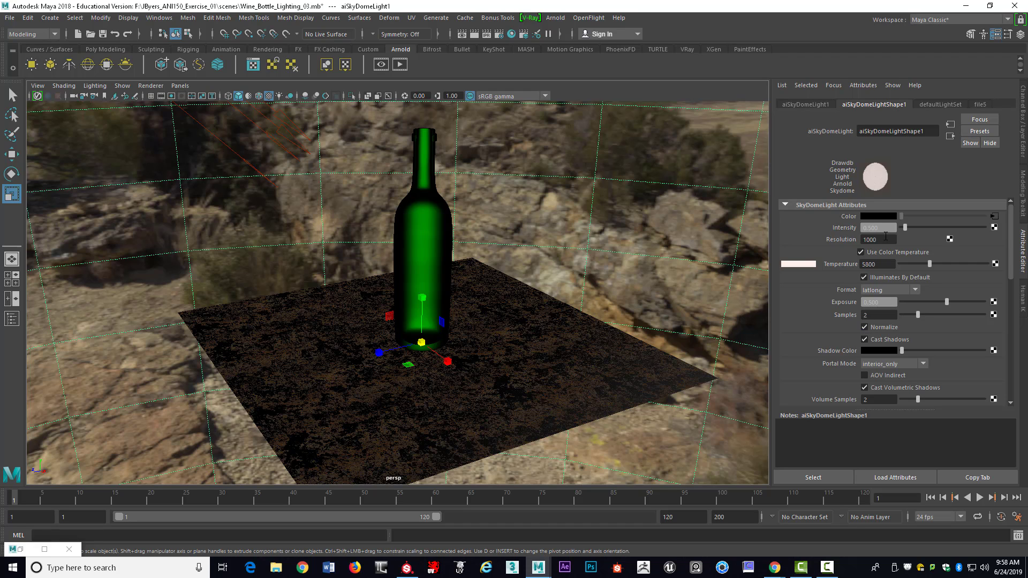
# - Set the sky dome light's Camera visibility to 1.000
pyautogui.scroll(-10, 897, 279)
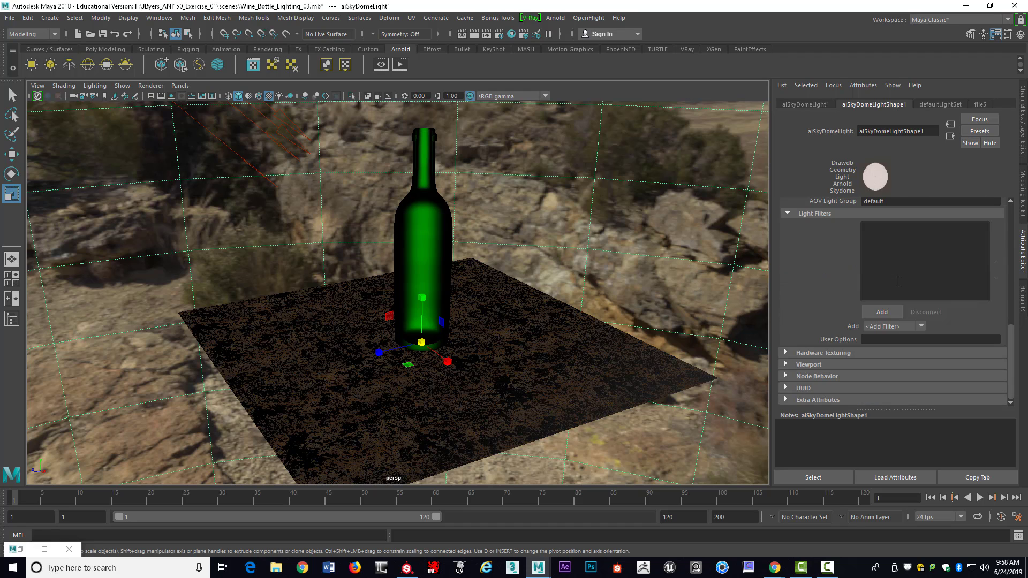
pyautogui.scroll(5, 898, 281)
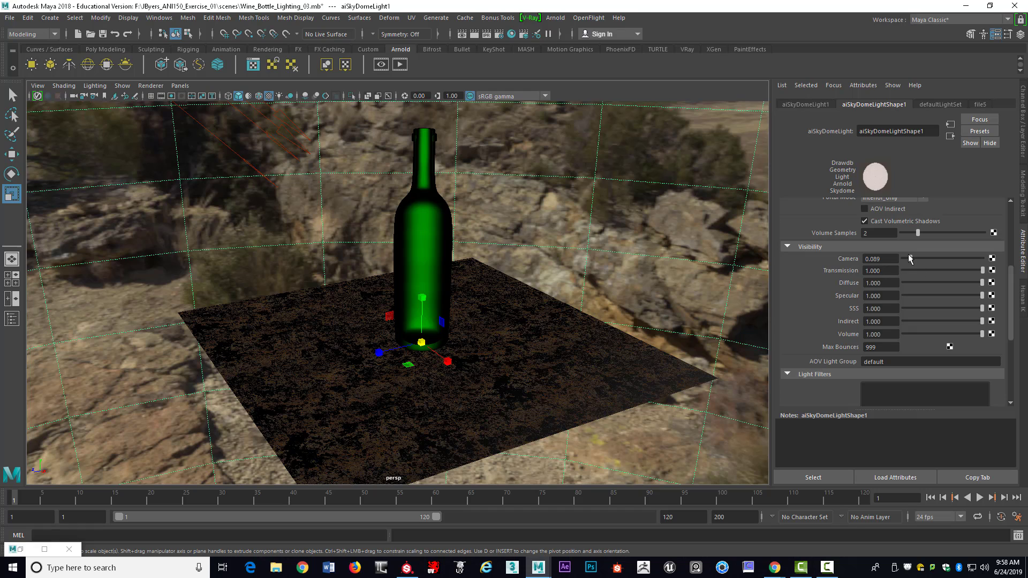
pyautogui.moveTo(919, 258); pyautogui.dragTo(983, 258)
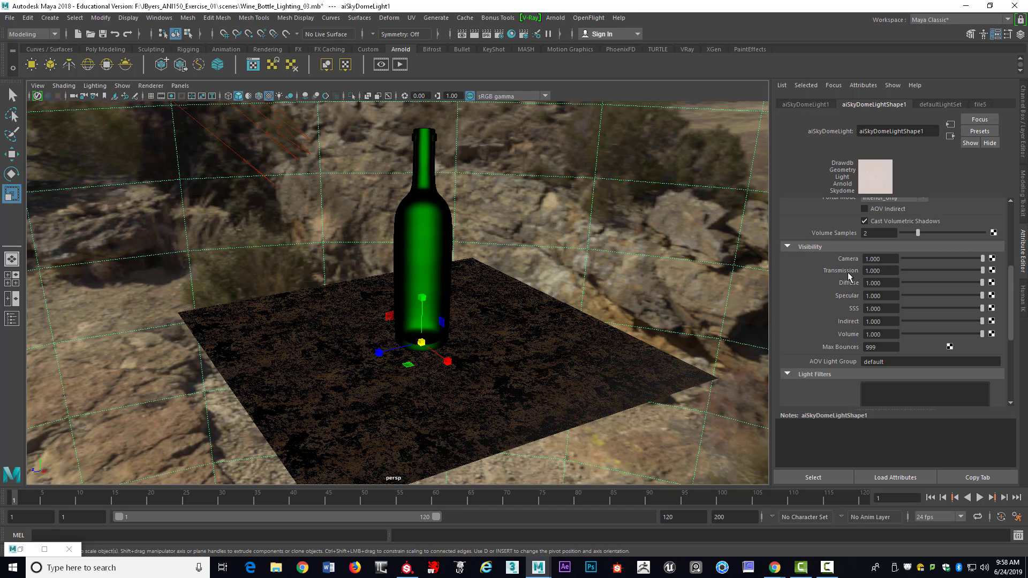
# - Turn off Use Color Temperature for the sky dome light and render the current frame again
pyautogui.scroll(12, 917, 278)
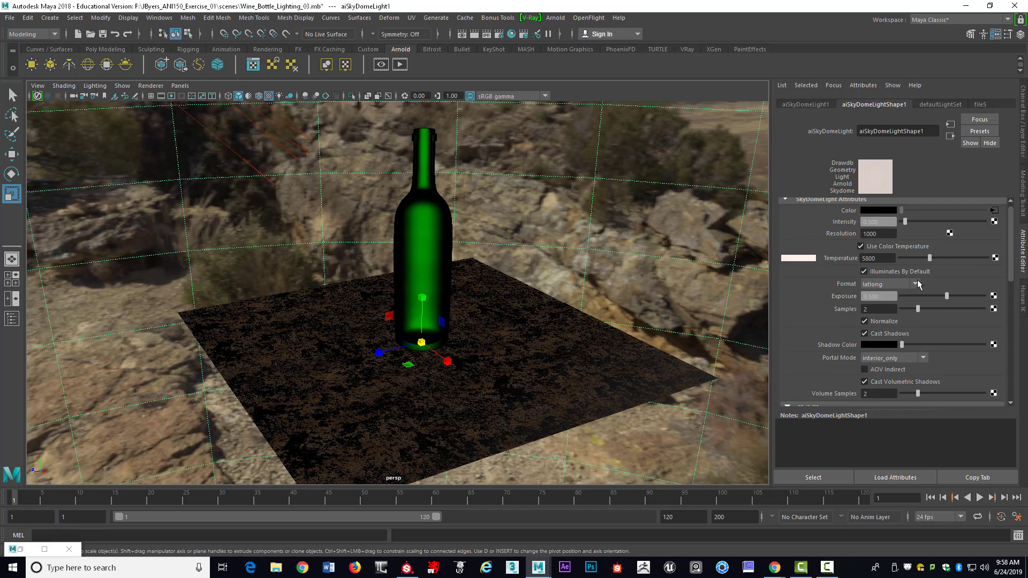
pyautogui.click(871, 253)
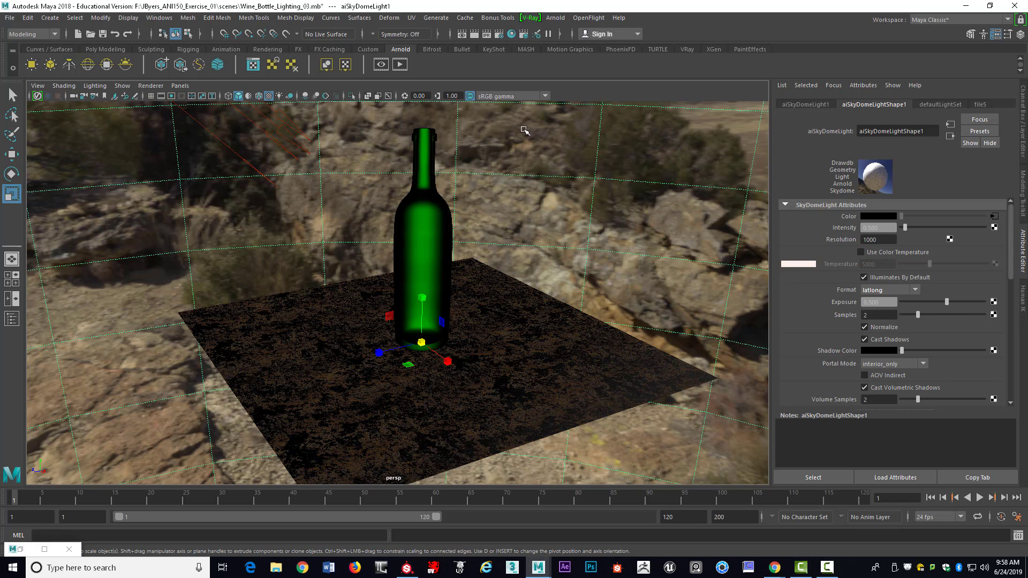
pyautogui.click(477, 33)
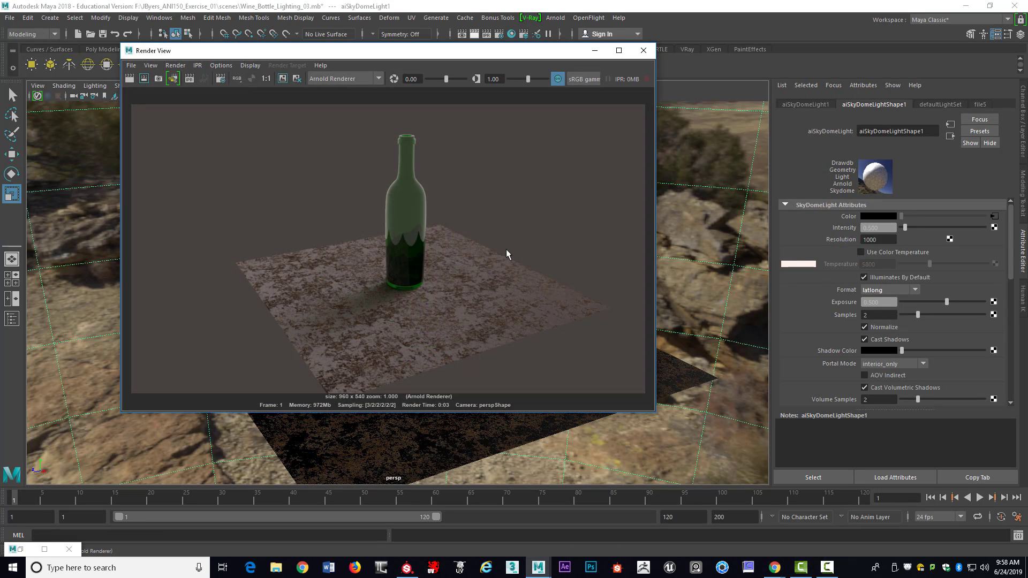